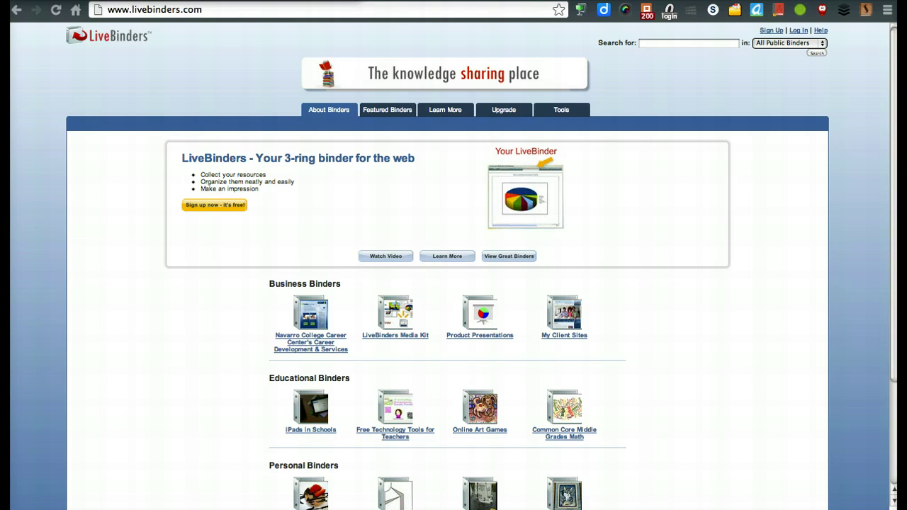
Step: Open the LiveBinders sign-up page for a new free account
left_click(217, 12)
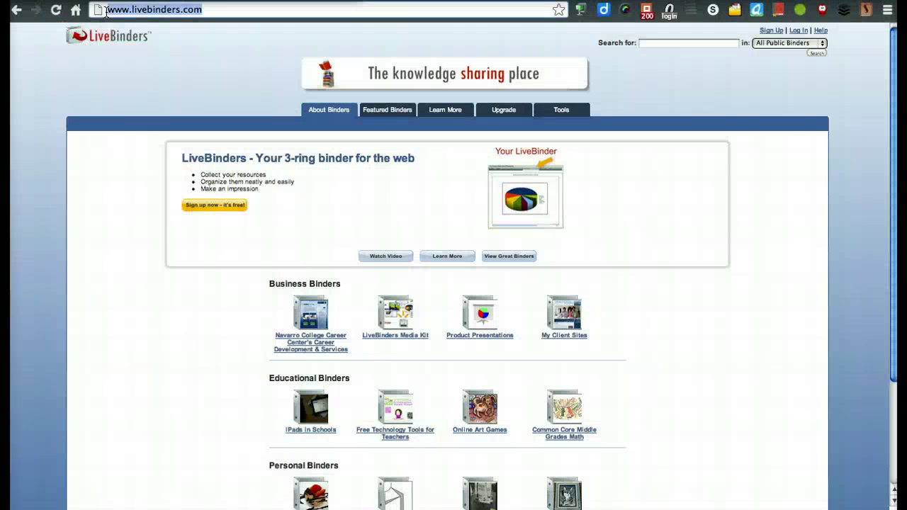
left_click(138, 77)
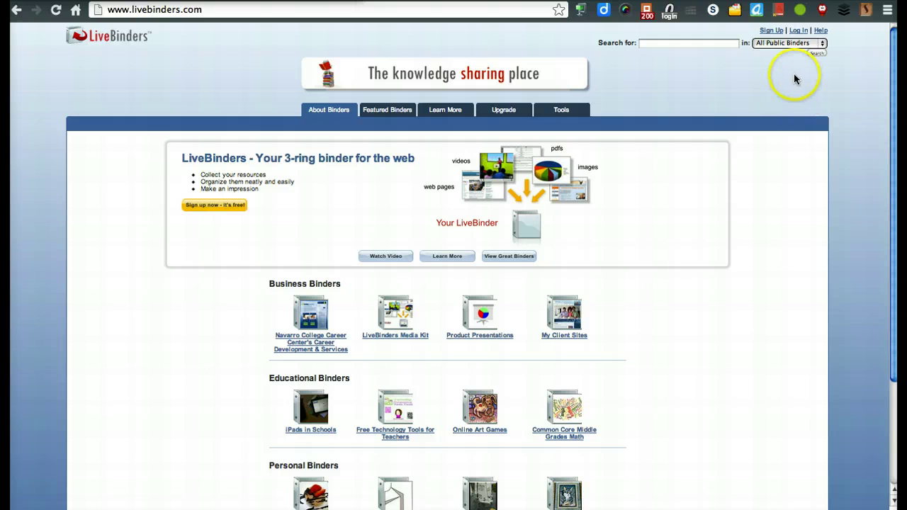
left_click(772, 31)
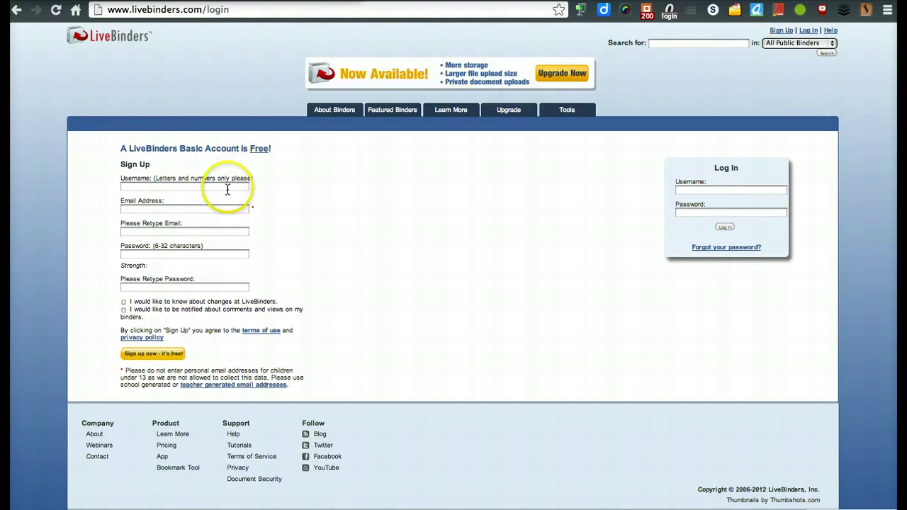
Step: Enter a username, the user's e-mail address and a matching password in the sign-up form
left_click(228, 189)
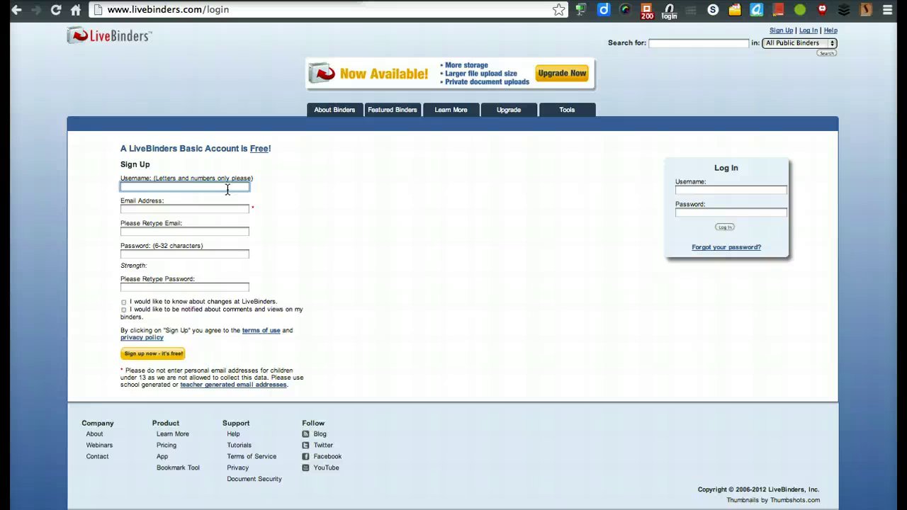
type("TnC356")
key("Tab")
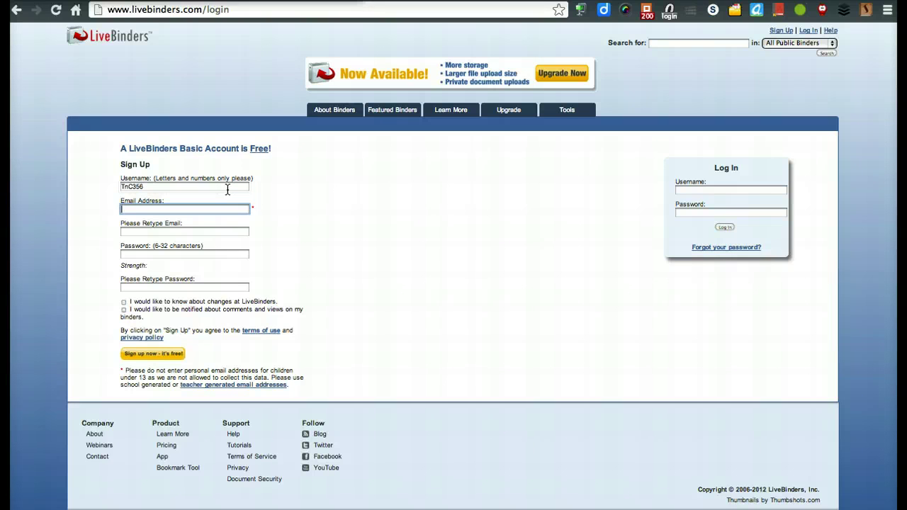
key("Tab")
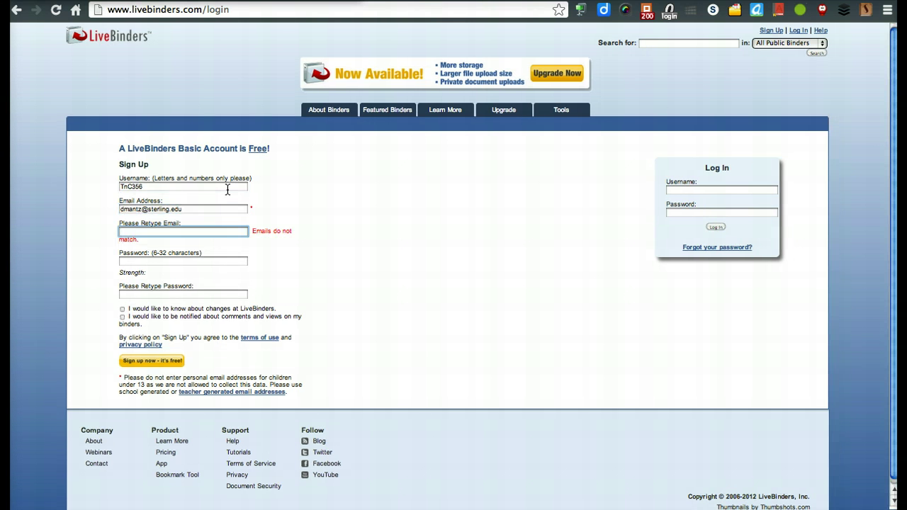
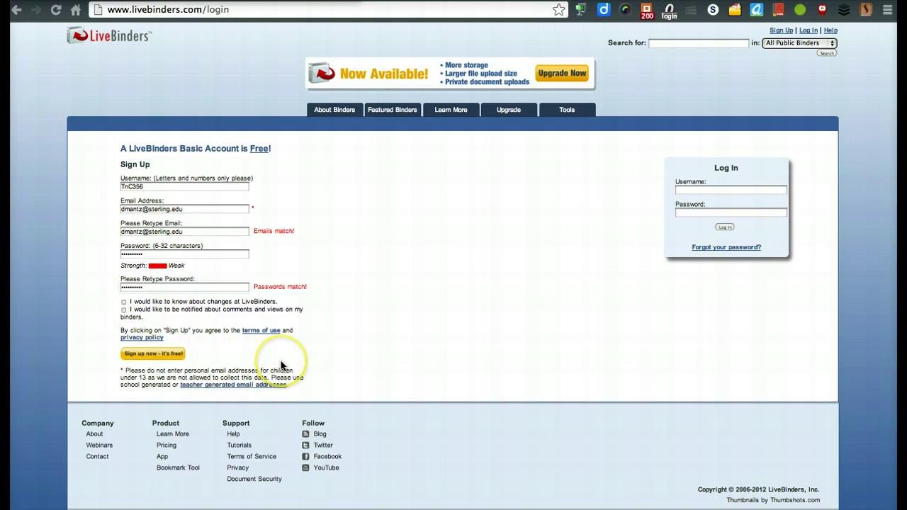
left_click(166, 352)
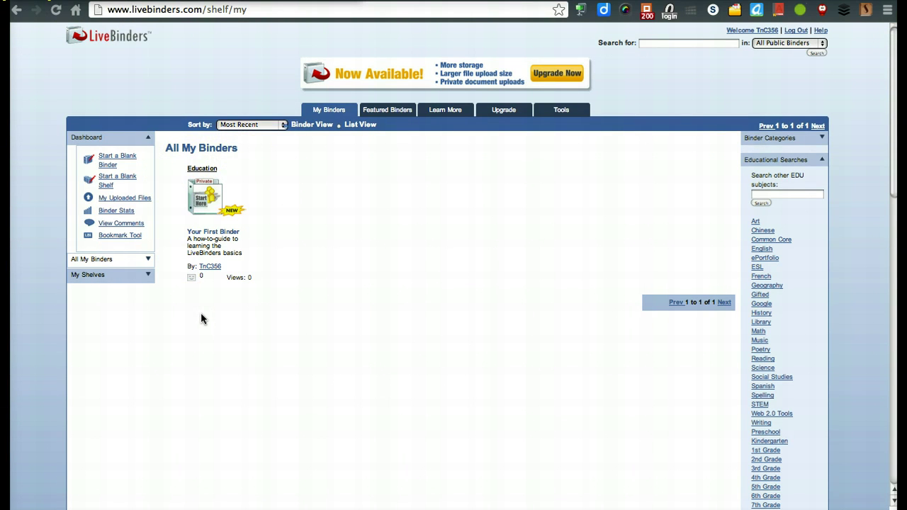
Step: Filter the My Binders shelf to the Education category to see Your First Binder
left_click(208, 170)
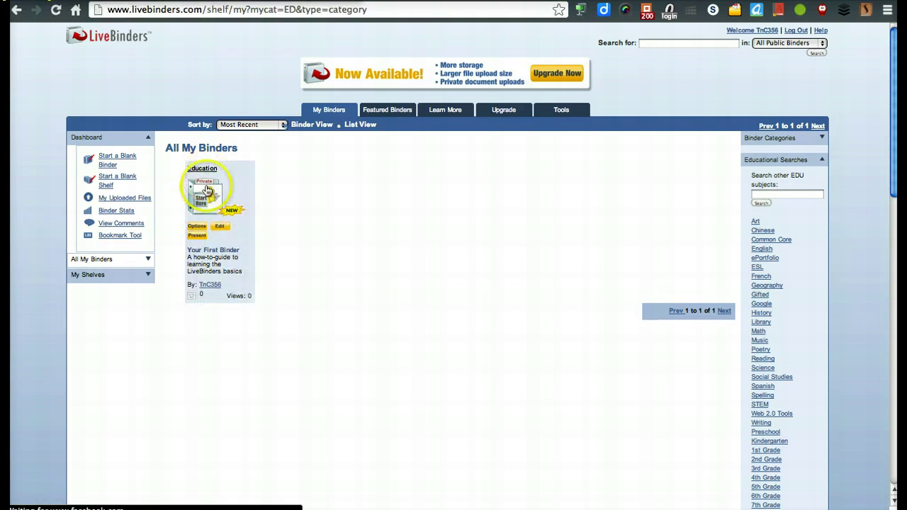
left_click(208, 193)
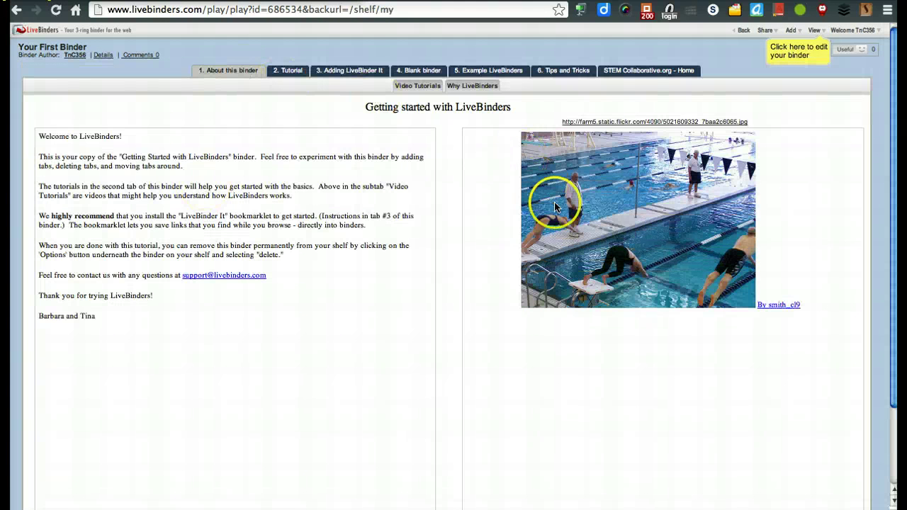
left_click(286, 71)
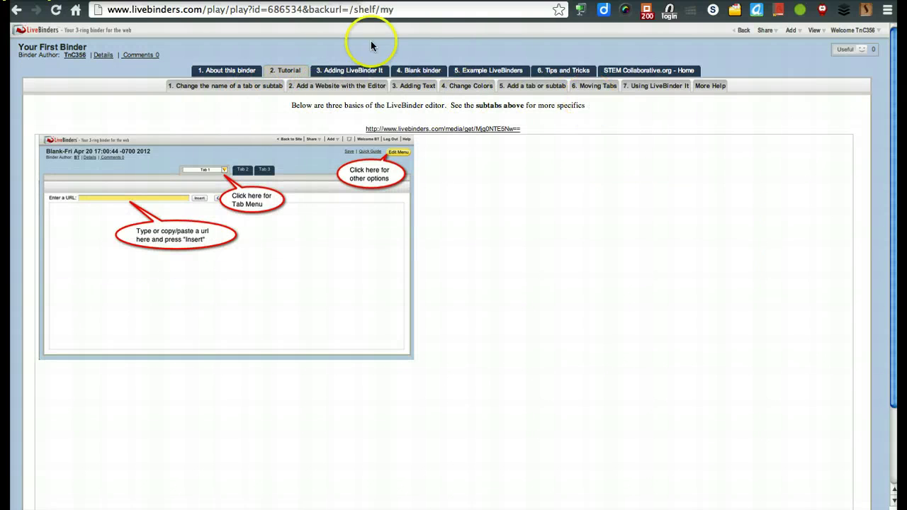
left_click(343, 73)
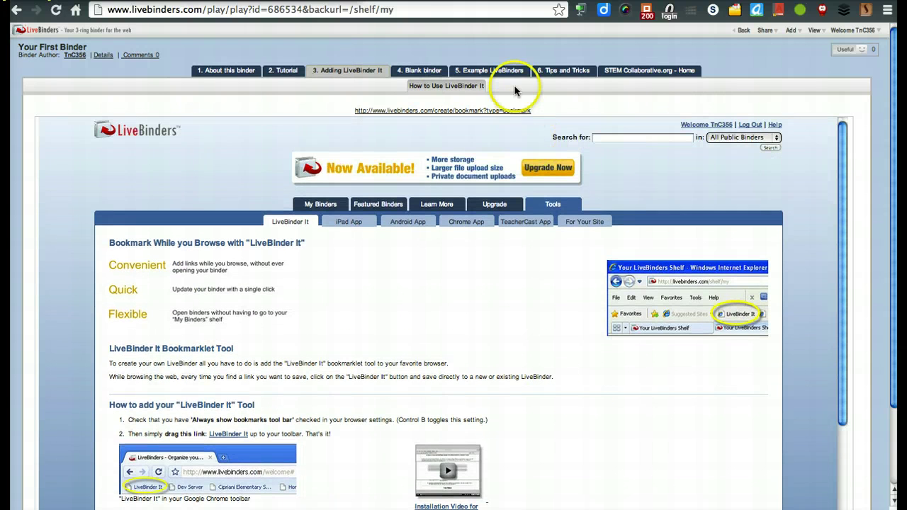
left_click(511, 72)
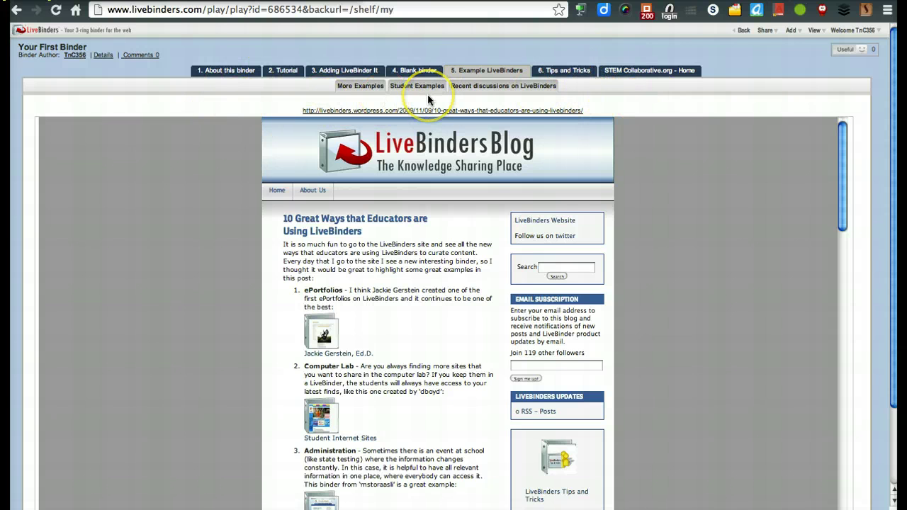
left_click(377, 91)
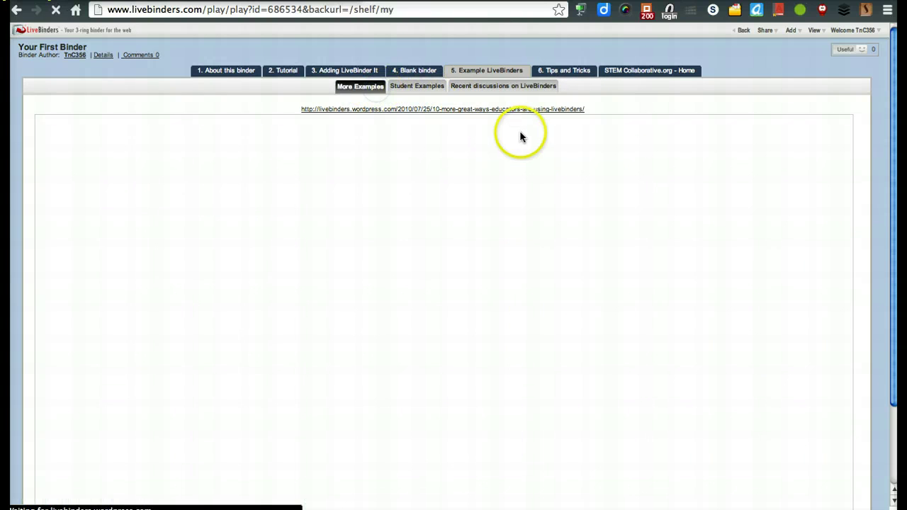
scroll(397, 341, "down", 5)
scroll(379, 328, "up", 5)
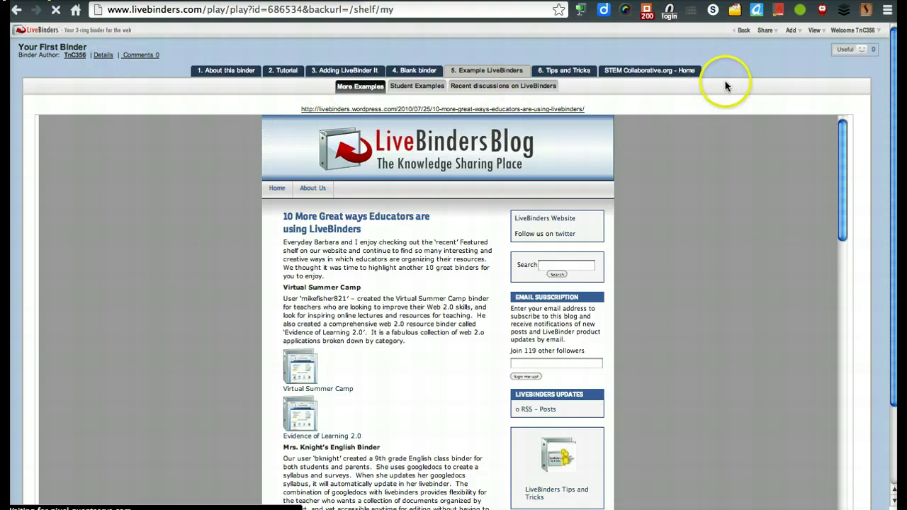
left_click(22, 13)
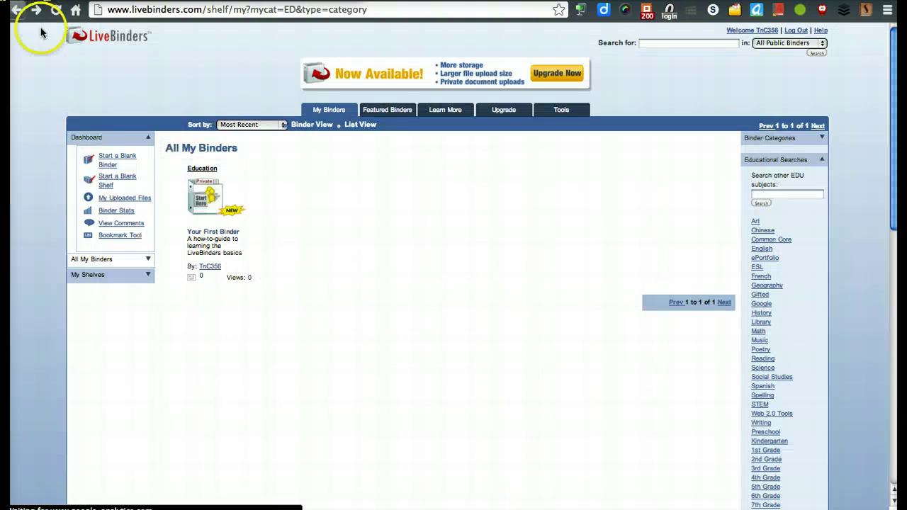
Step: Start a blank binder named 'Eportfolio' with description 'Job application portfolio'
left_click(112, 159)
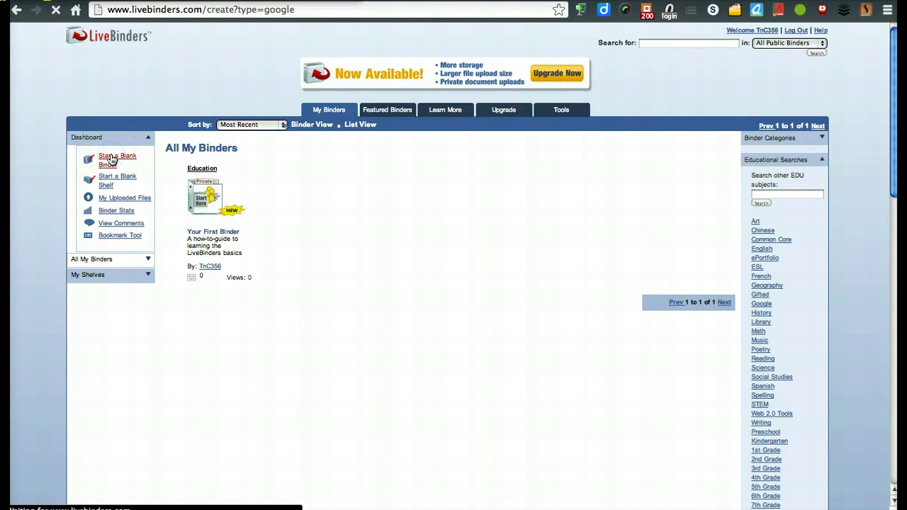
left_click(203, 172)
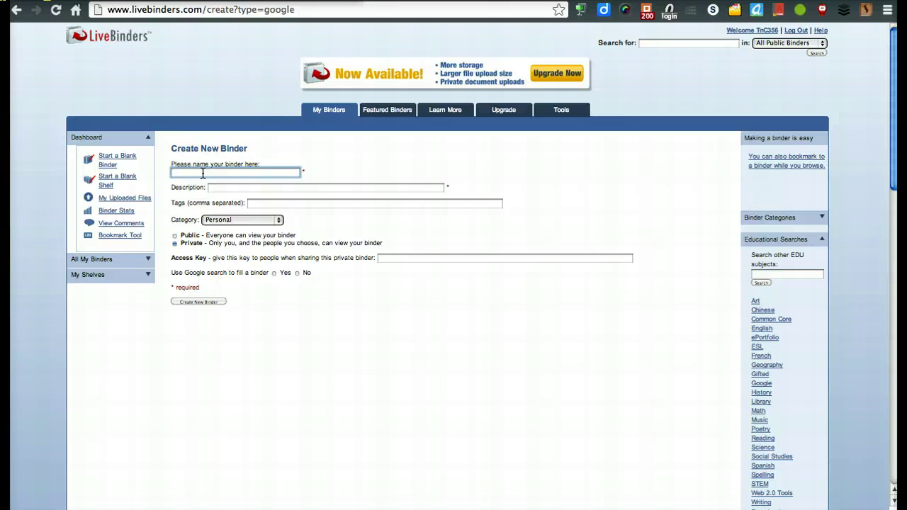
type("Eportfolio")
key("Tab")
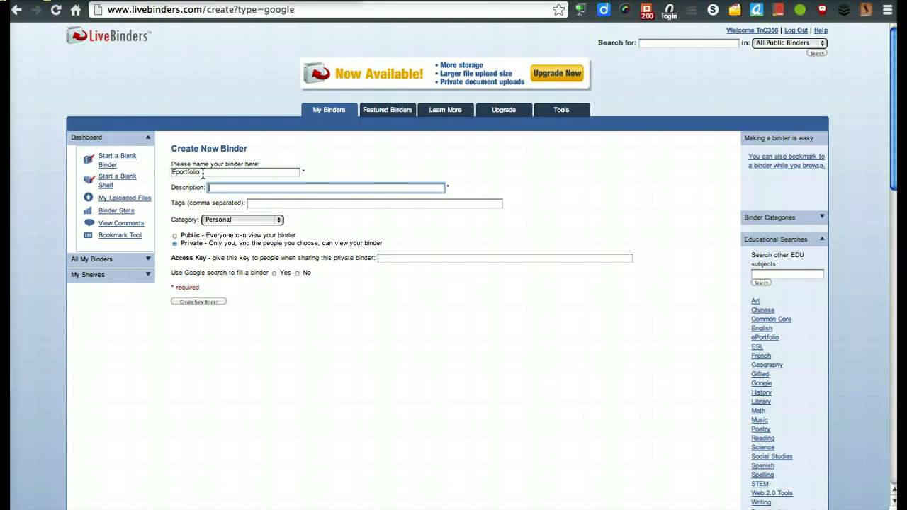
type("Job application portfolio")
key("Tab")
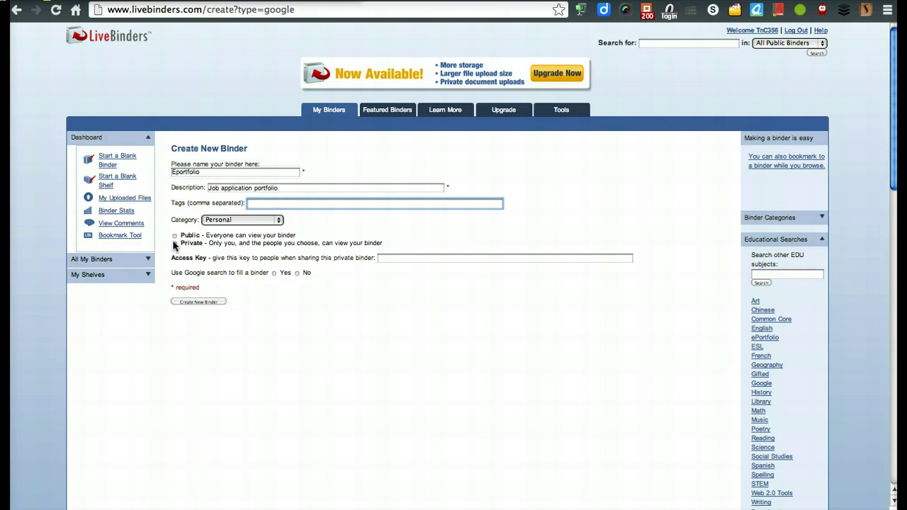
Step: Set the binder to Private and keep its category as Personal
left_click(175, 243)
left_click(175, 236)
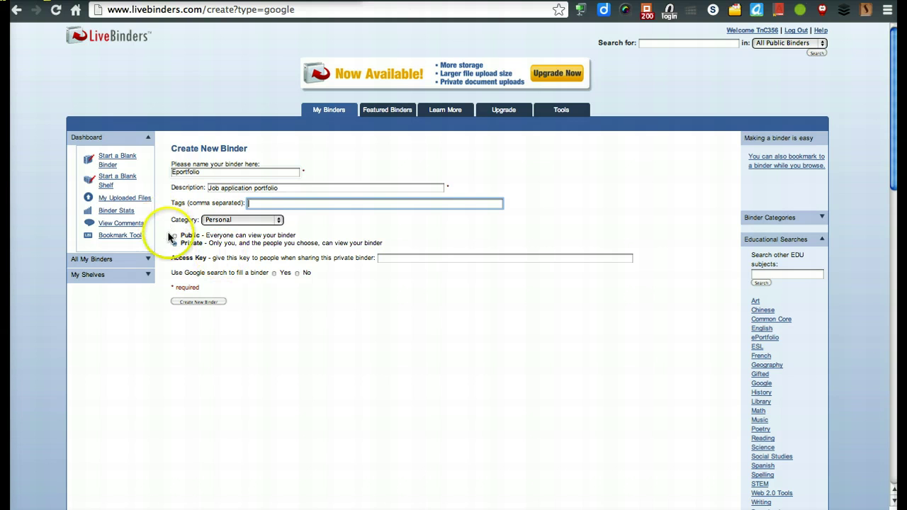
left_click(248, 220)
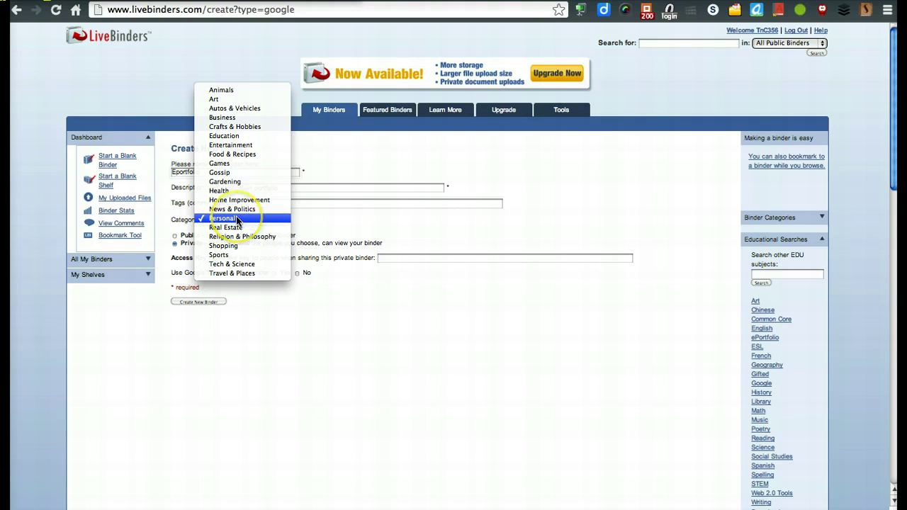
left_click(249, 147)
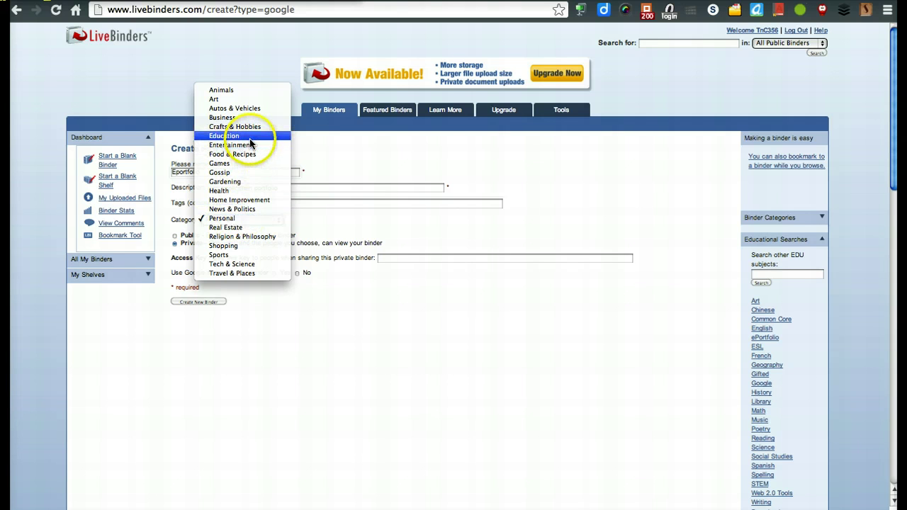
left_click(252, 218)
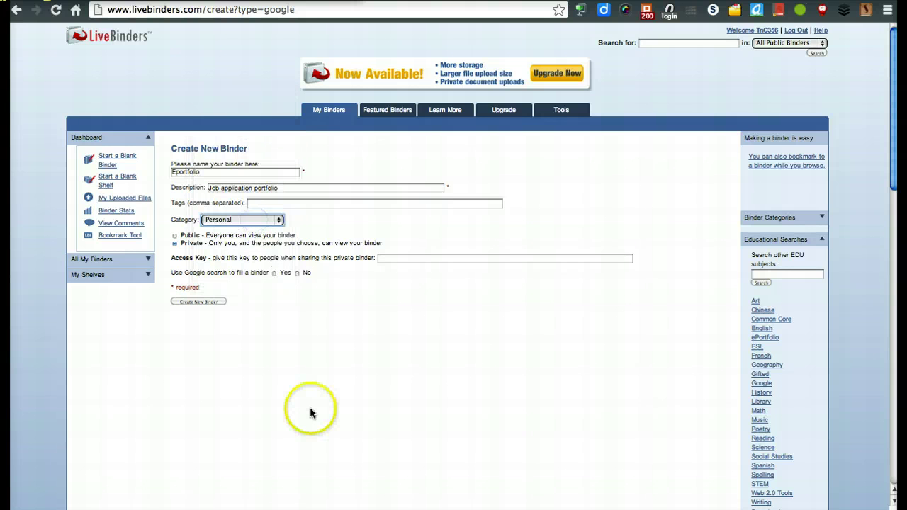
left_click(309, 407)
scroll(311, 409, "down", 2)
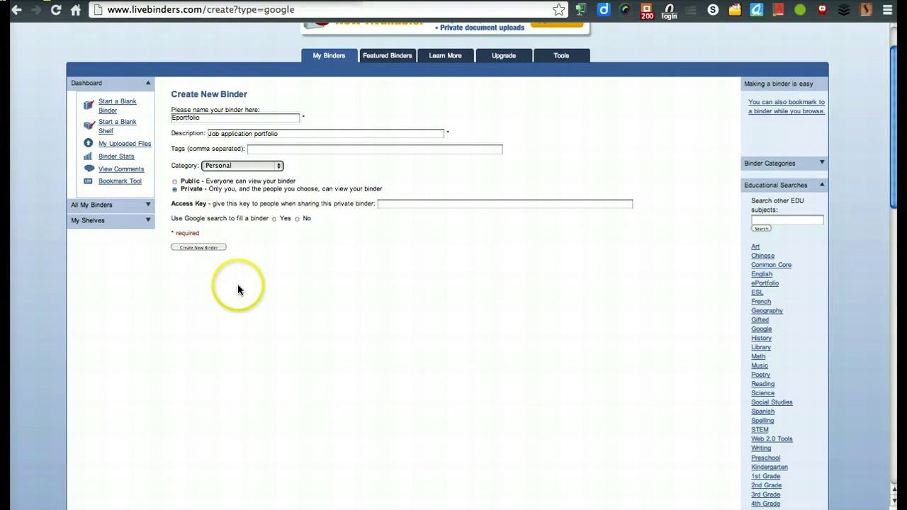
Step: Create the Eportfolio binder and hide its Binder Properties panel
left_click(214, 249)
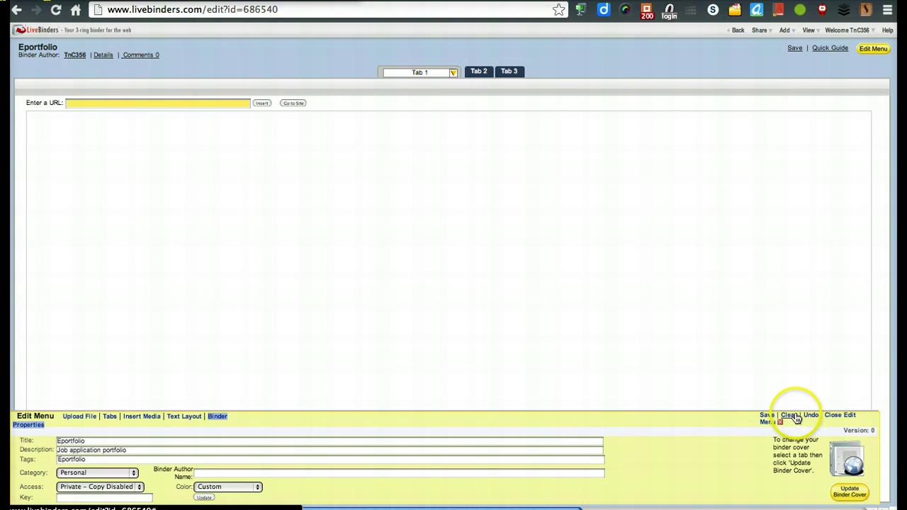
left_click(837, 418)
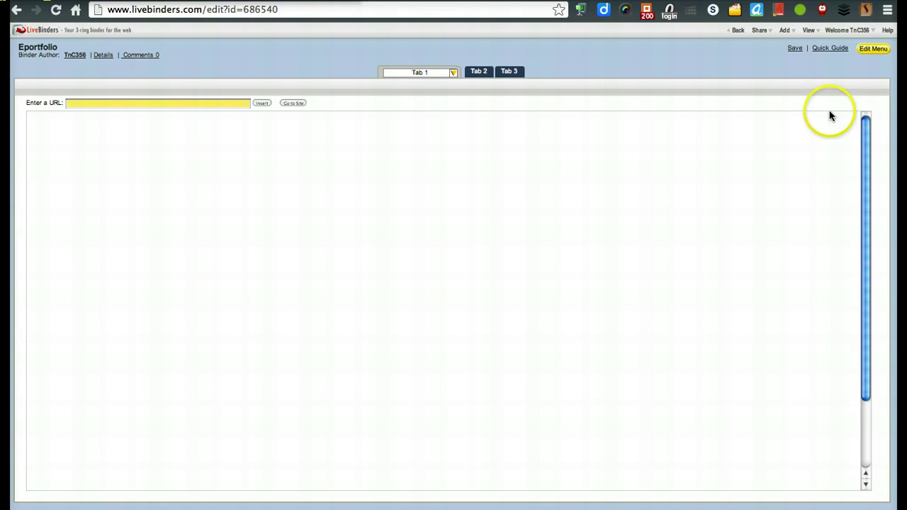
left_click(874, 50)
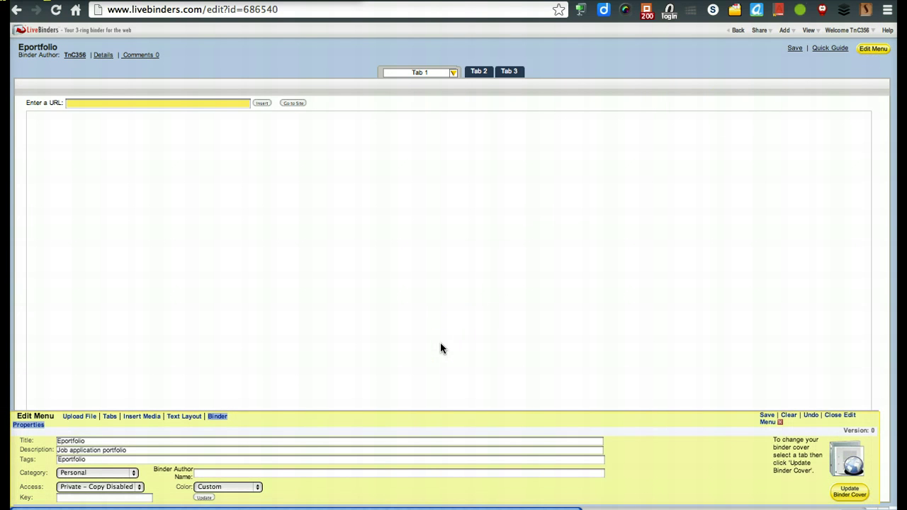
left_click(876, 50)
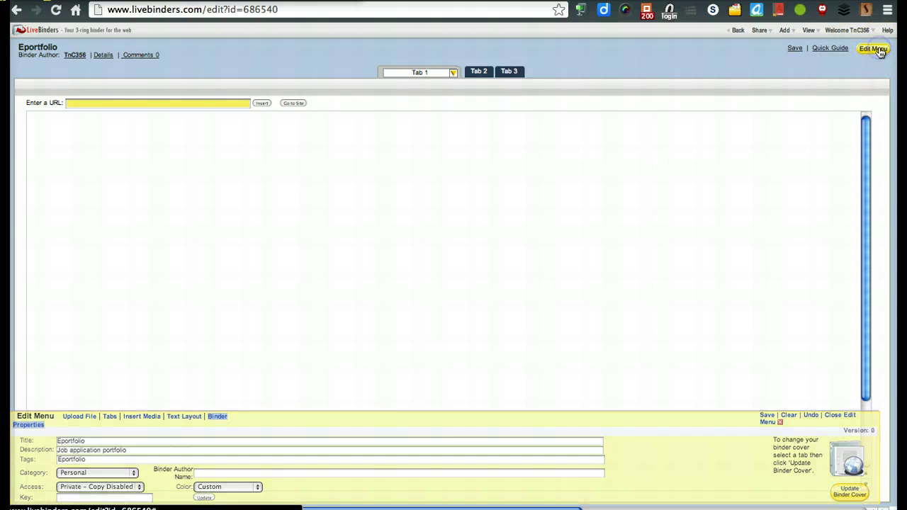
Step: Rename the binder's first tab to 'Me'
left_click(438, 73)
left_click_drag(437, 73, 385, 73)
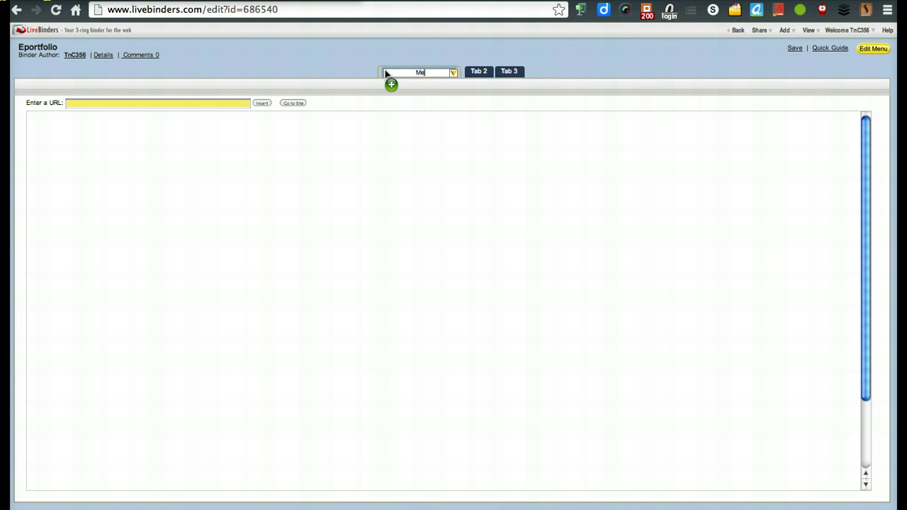
left_click_drag(386, 73, 386, 73)
left_click(445, 70)
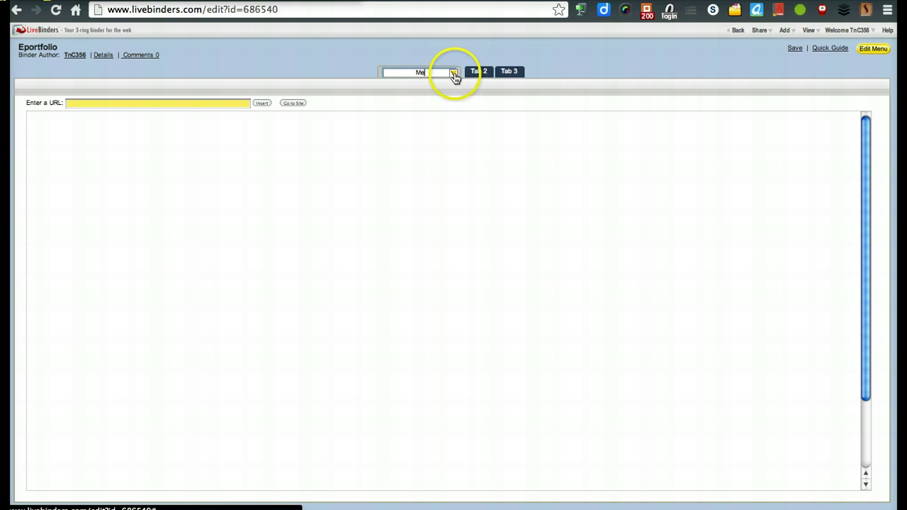
Step: Add a new subtab under Me and name it 'Subtab A'
left_click(454, 74)
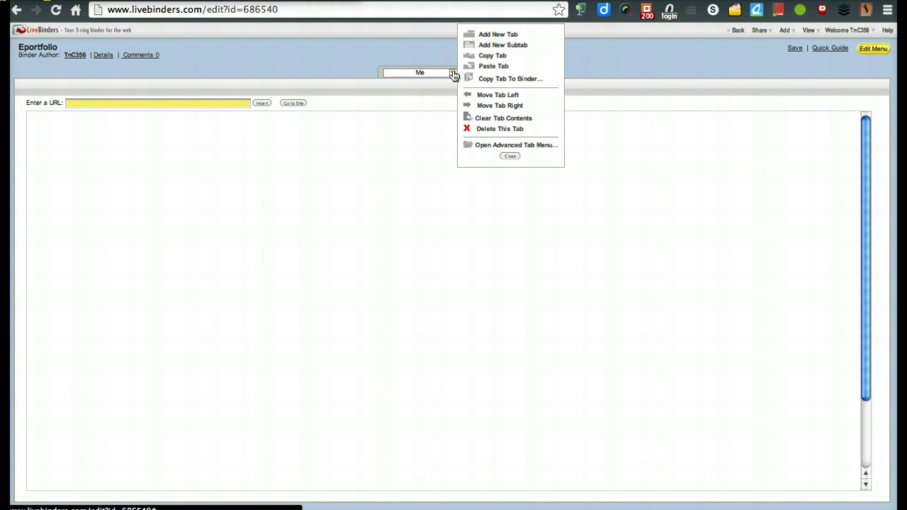
left_click(498, 47)
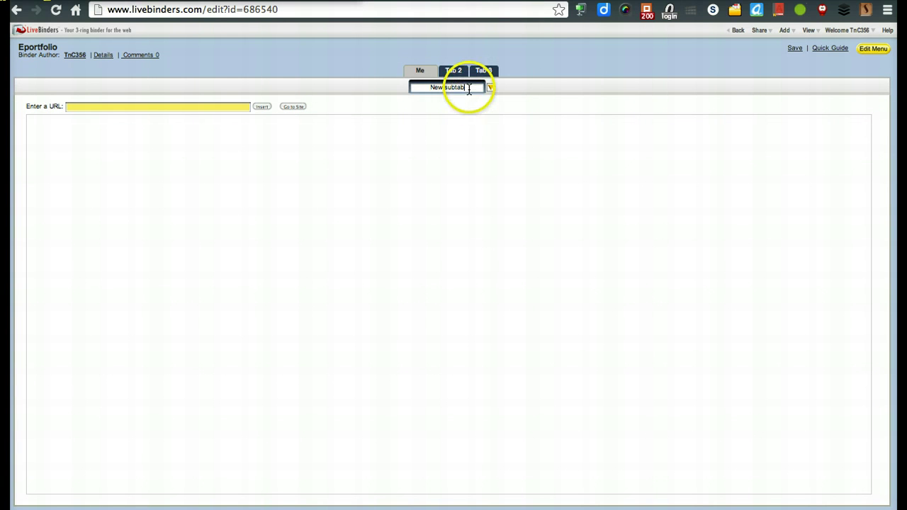
left_click(404, 90)
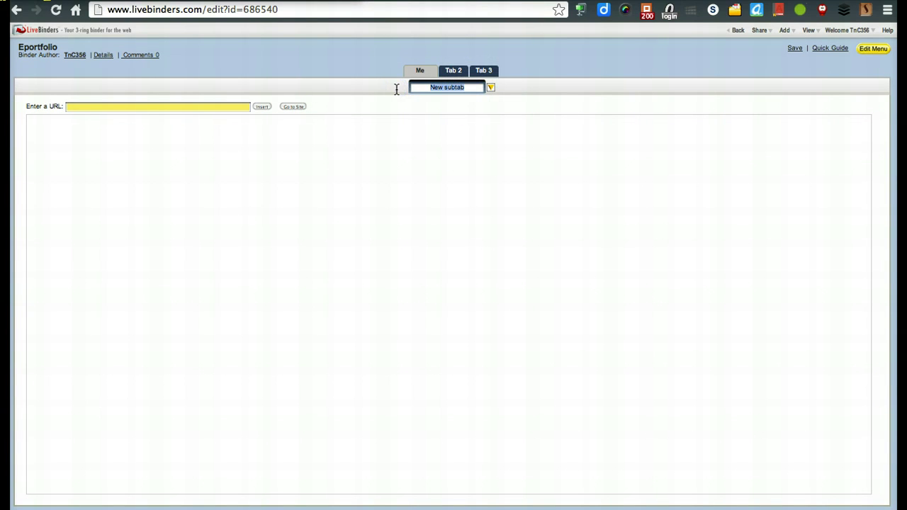
type("Subtab A")
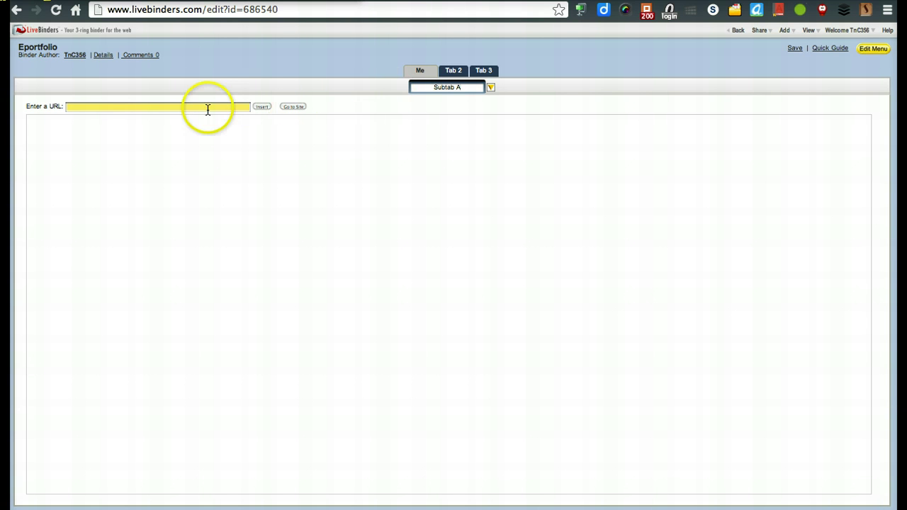
left_click(203, 107)
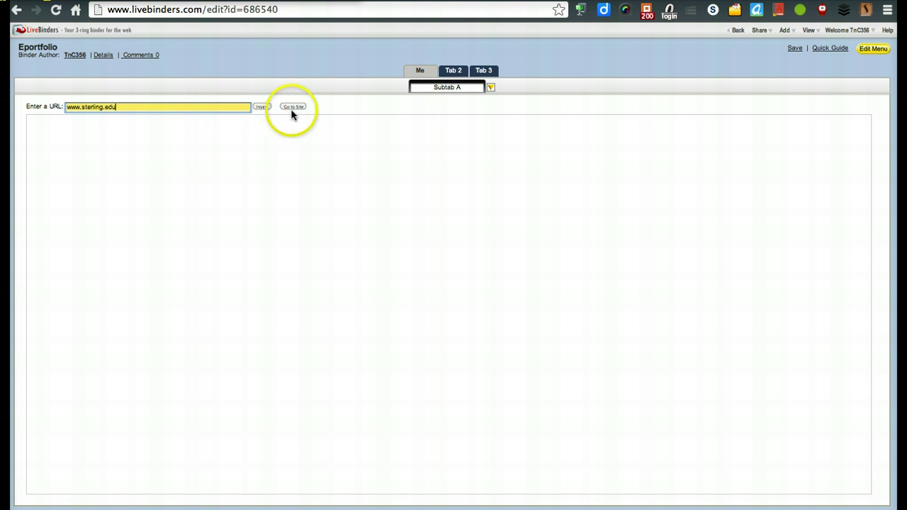
left_click(260, 107)
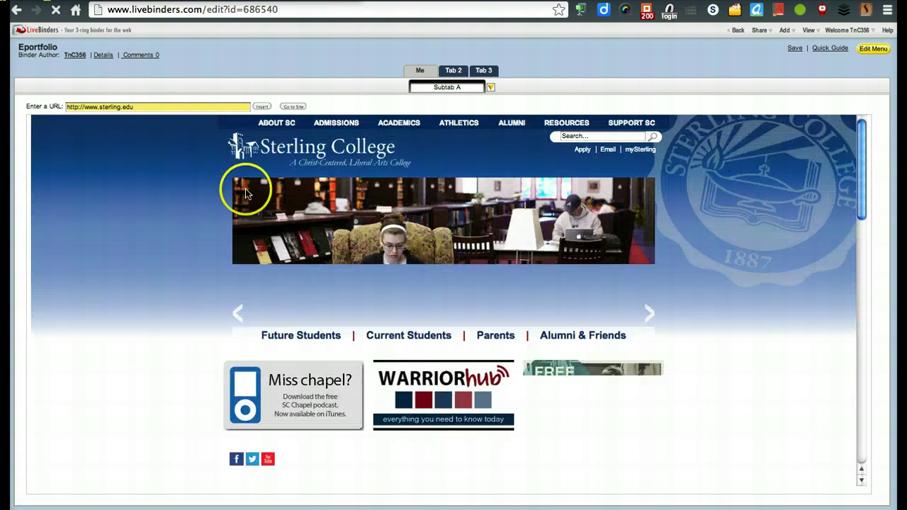
double_click(462, 90)
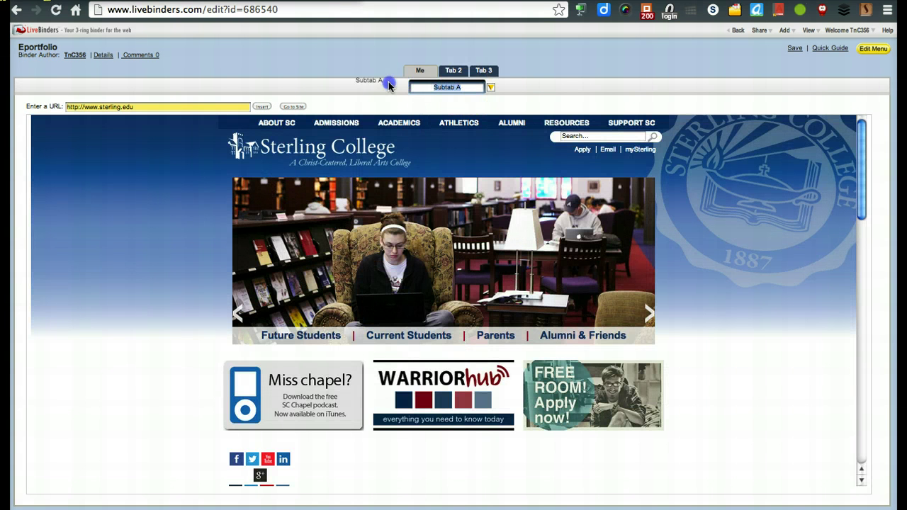
type("Sterling College")
left_click(381, 95)
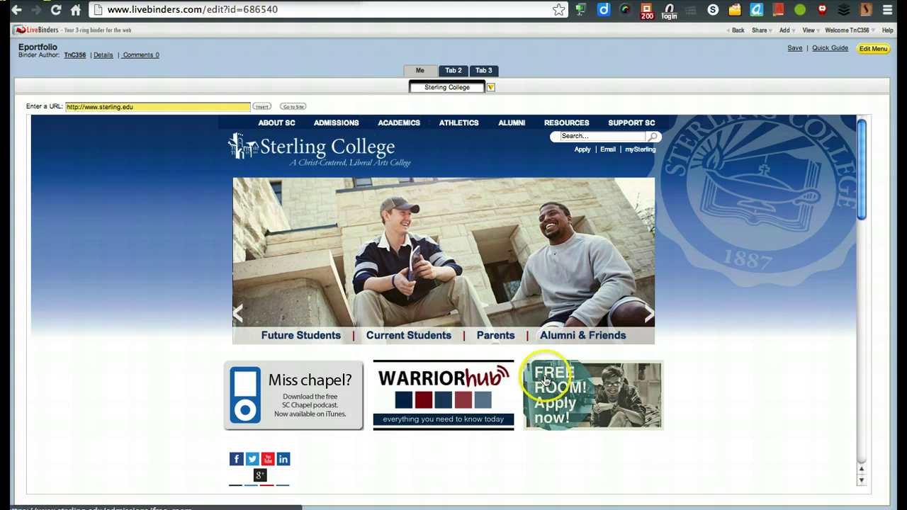
scroll(543, 381, "down", 4)
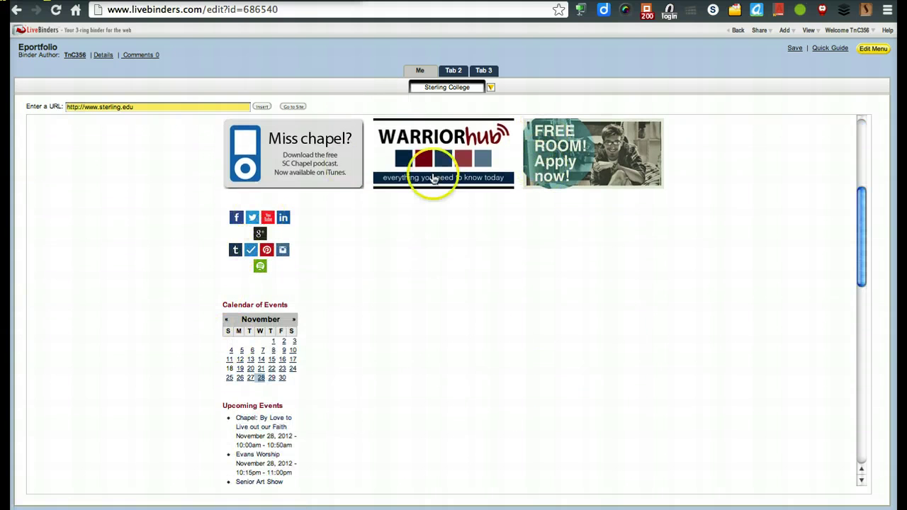
scroll(481, 317, "up", 4)
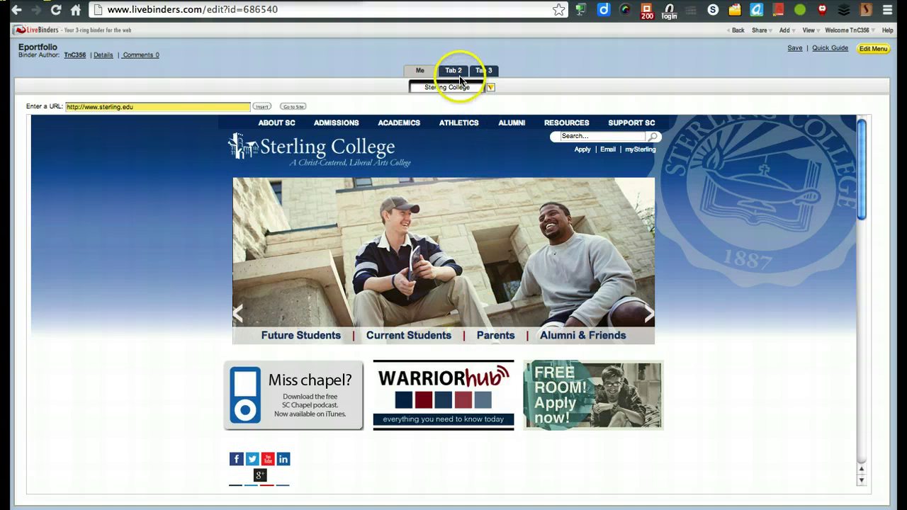
Step: Switch to the Me tab's own blank page and select its Enter a URL field
left_click(422, 74)
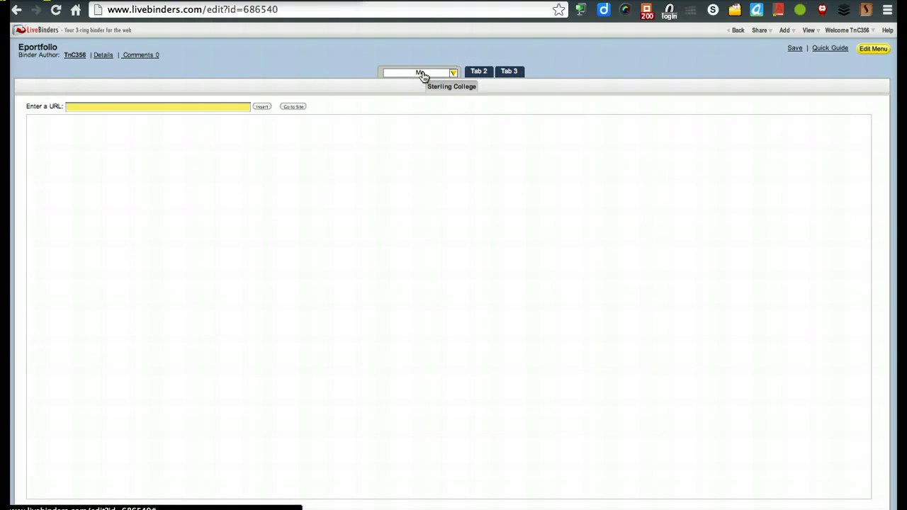
left_click(171, 111)
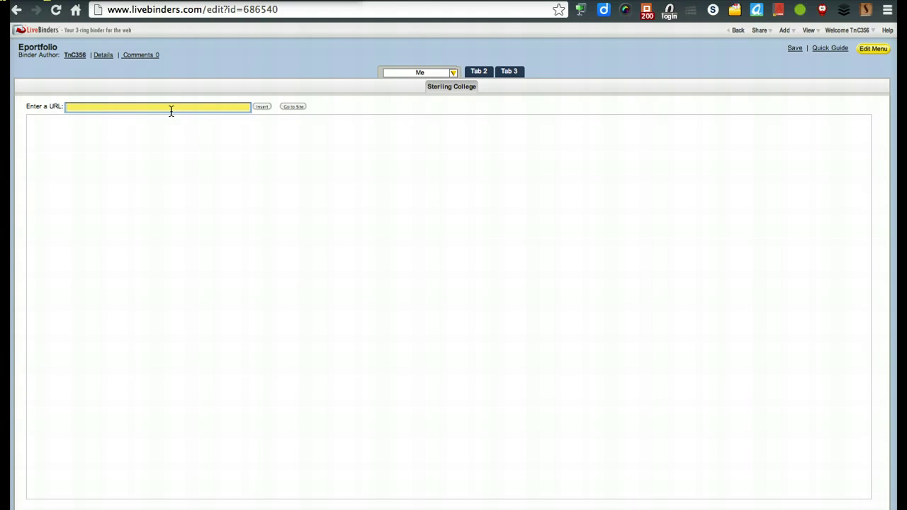
Step: Search Flickr Images from Insert Media for 'Children'
left_click(832, 55)
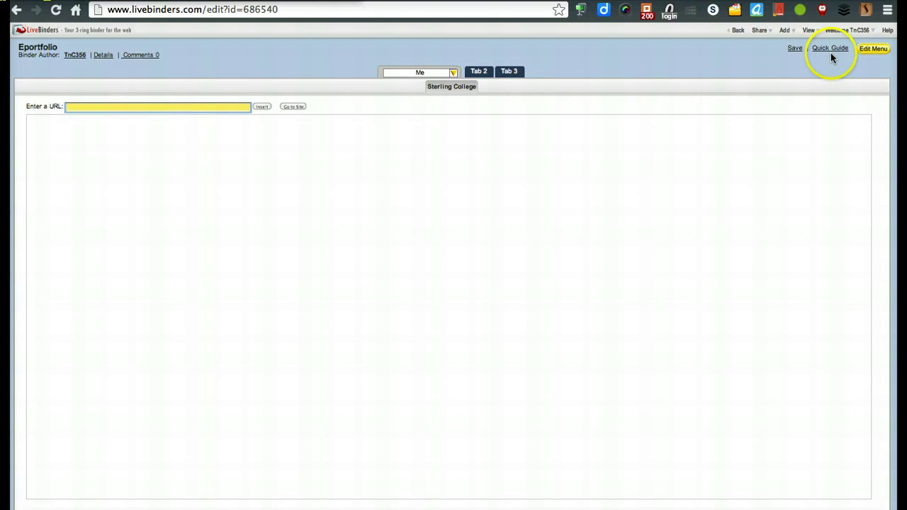
left_click(869, 51)
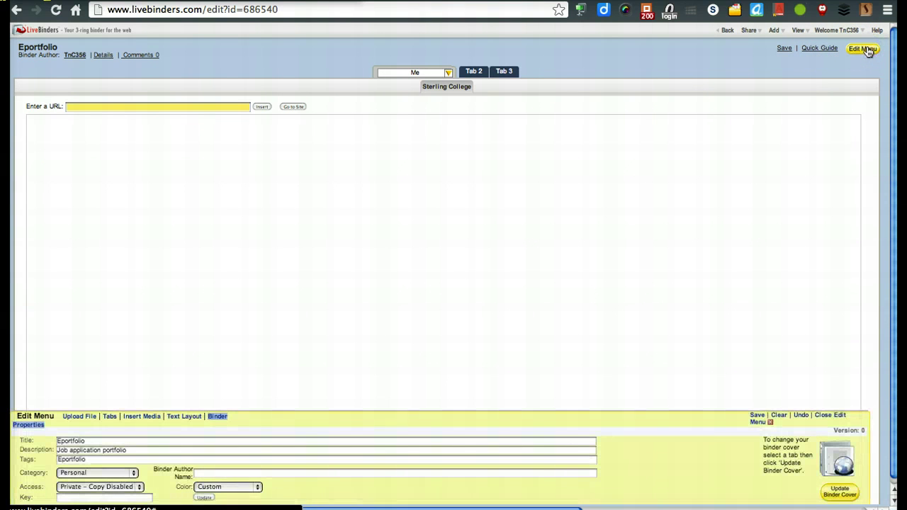
left_click(150, 418)
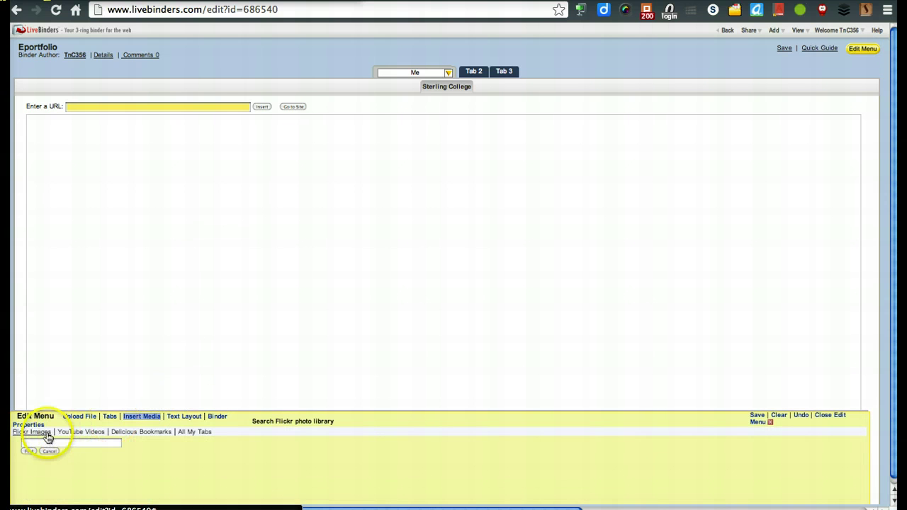
left_click(45, 435)
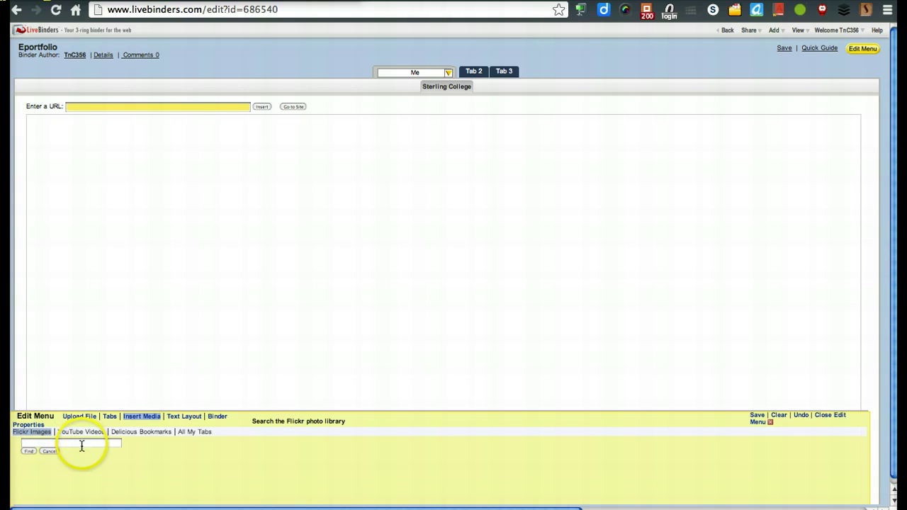
left_click(81, 444)
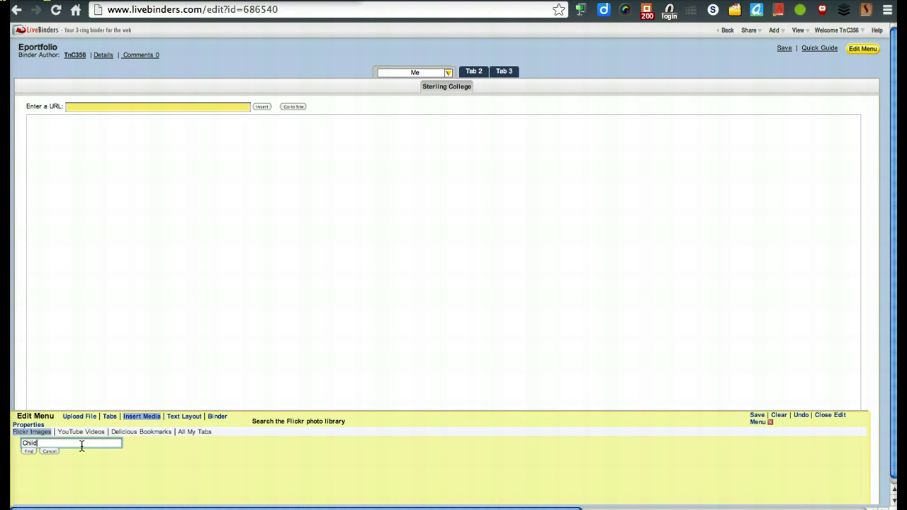
key("Return")
left_click(374, 462)
Step: Page through the results and insert the 'Fishing and Boating Camp 6' photo
scroll(375, 462, "down", 1)
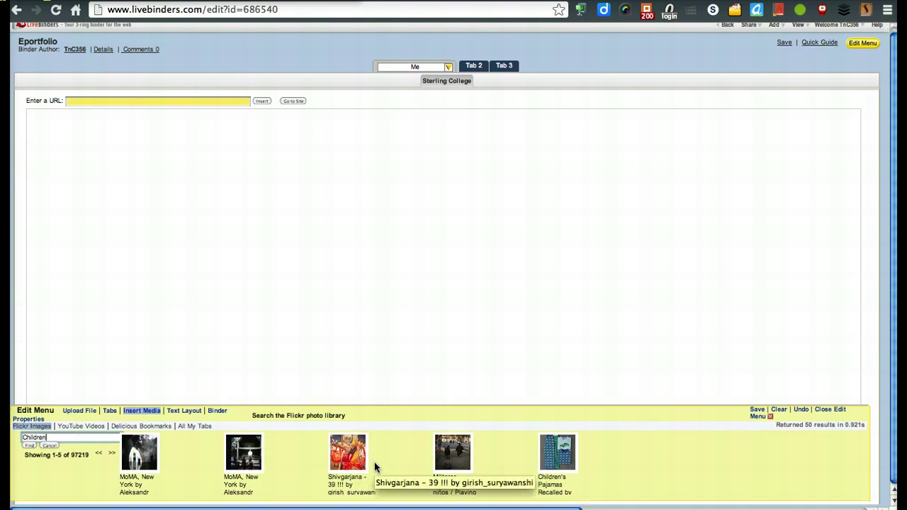
left_click(382, 464)
left_click(649, 475)
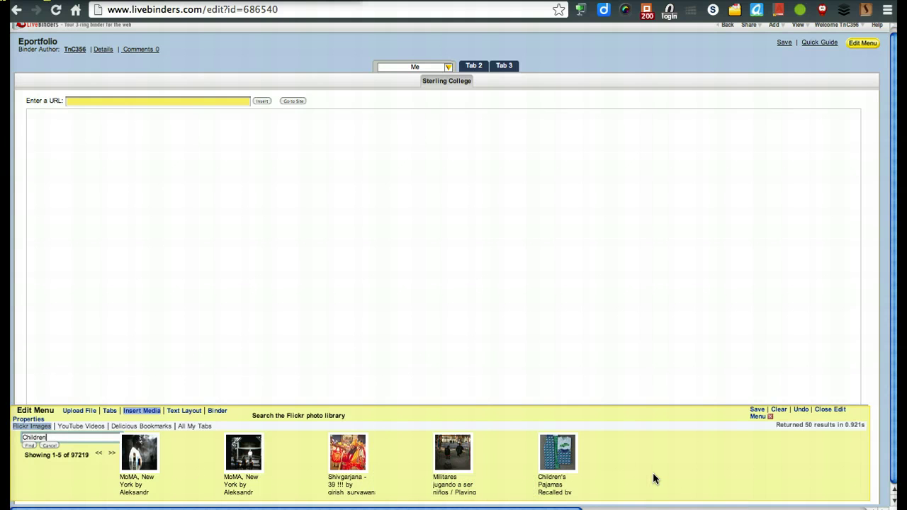
left_click(111, 453)
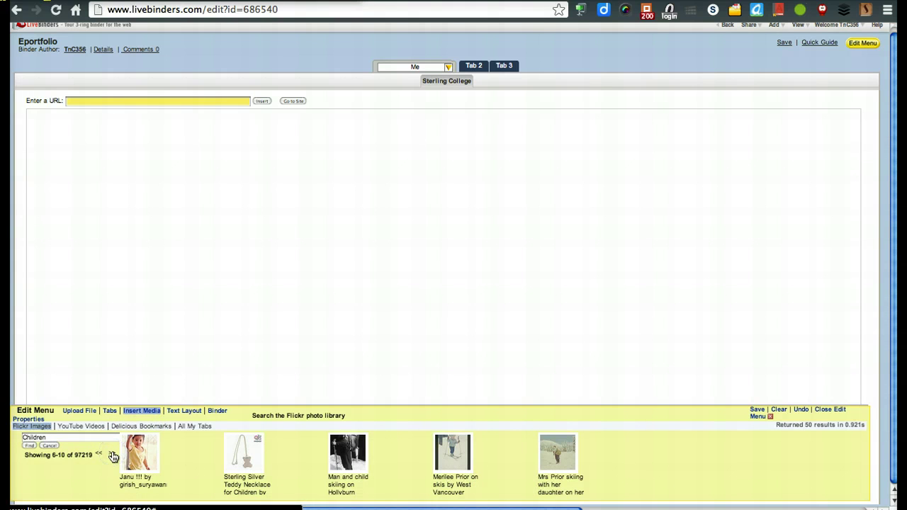
left_click(111, 456)
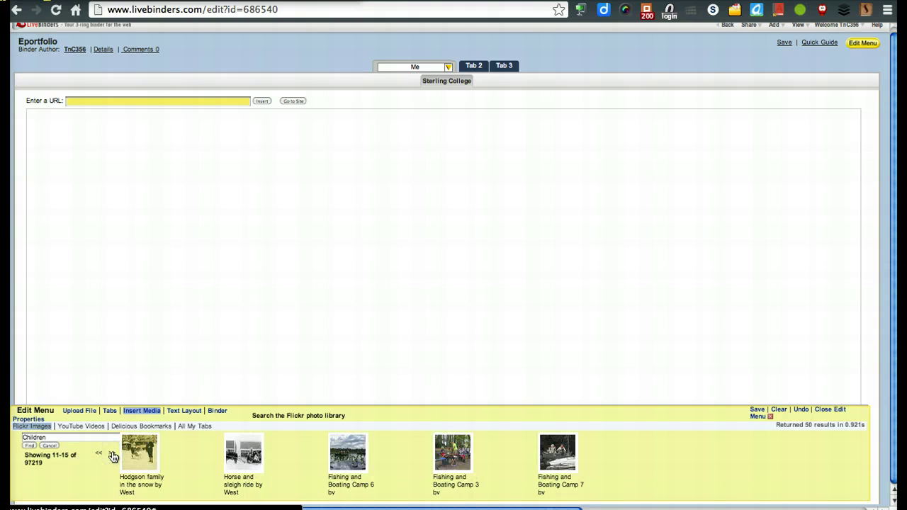
left_click(345, 455)
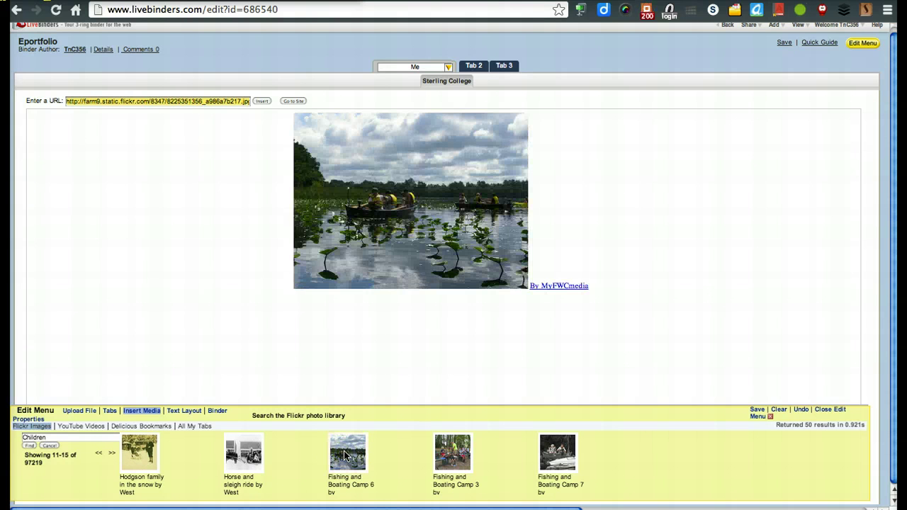
scroll(115, 139, "up", 1)
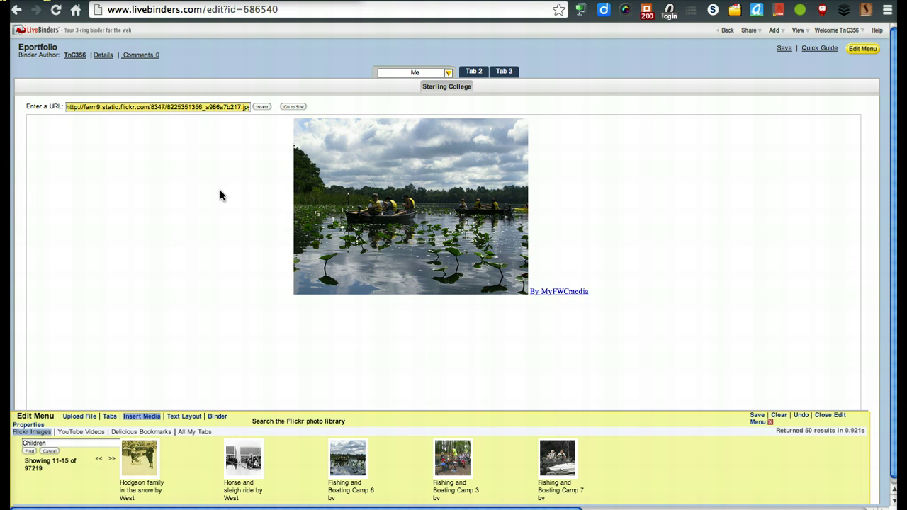
Step: Switch to Upload File and browse the computer for an image
left_click(87, 417)
scroll(88, 422, "down", 1)
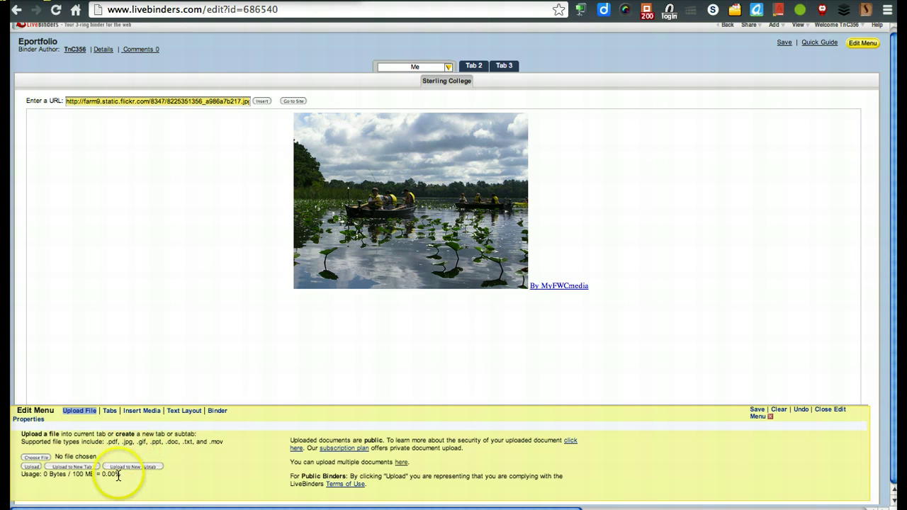
left_click_drag(73, 475, 95, 474)
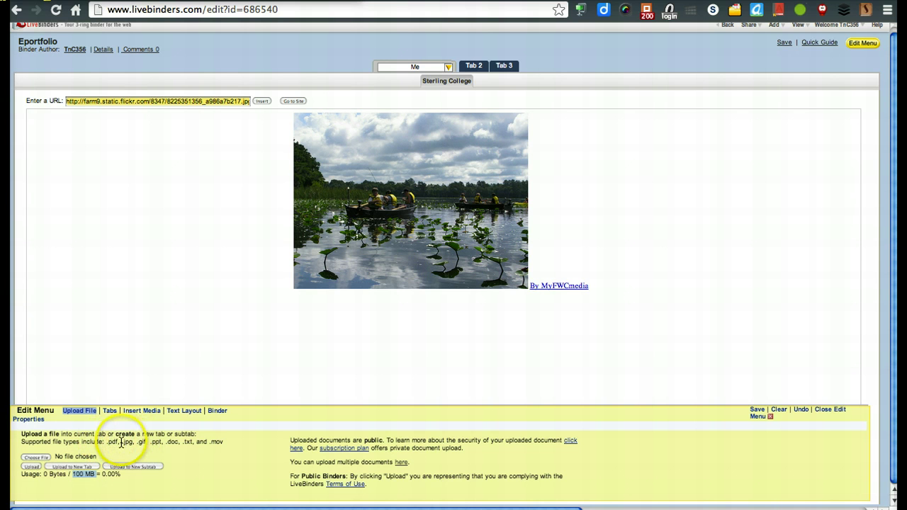
left_click(43, 459)
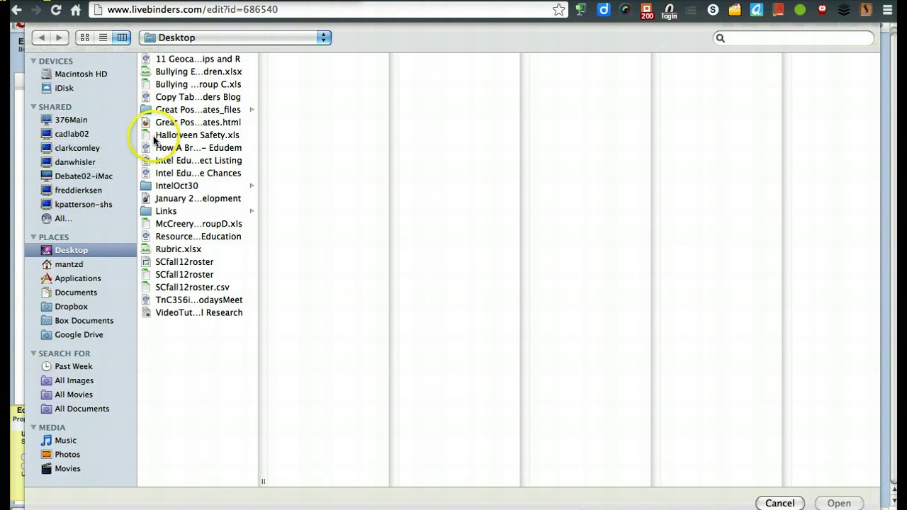
Step: Upload 1y01019.jpg from the Dropbox Photos folder into the Me tab
left_click(83, 306)
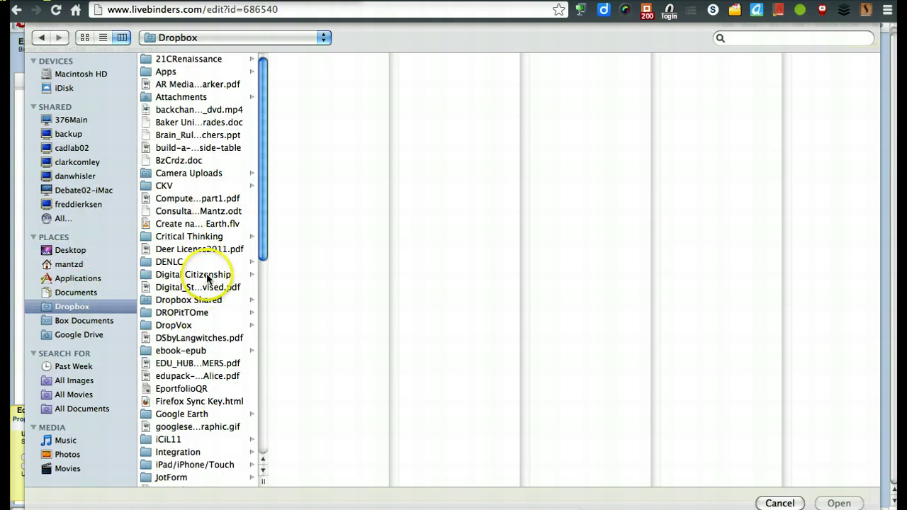
scroll(204, 365, "down", 2)
scroll(202, 361, "down", 4)
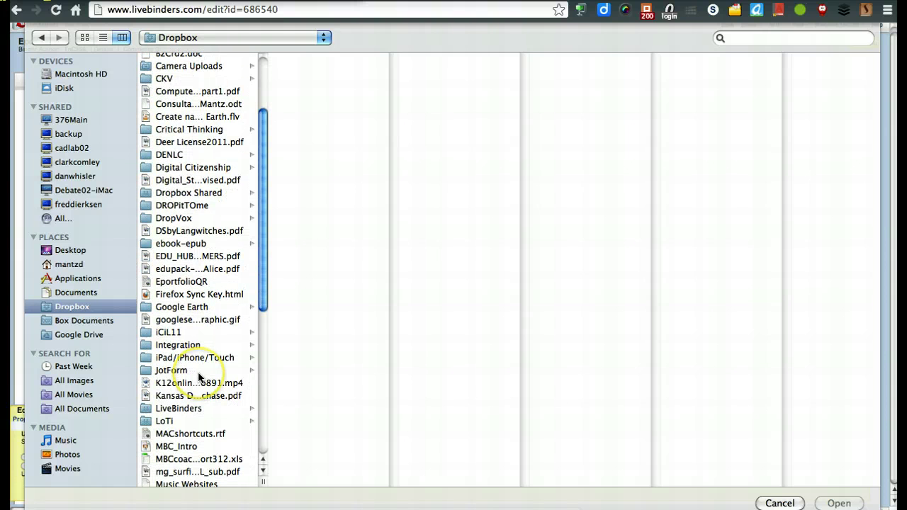
scroll(199, 376, "down", 2)
scroll(201, 377, "down", 3)
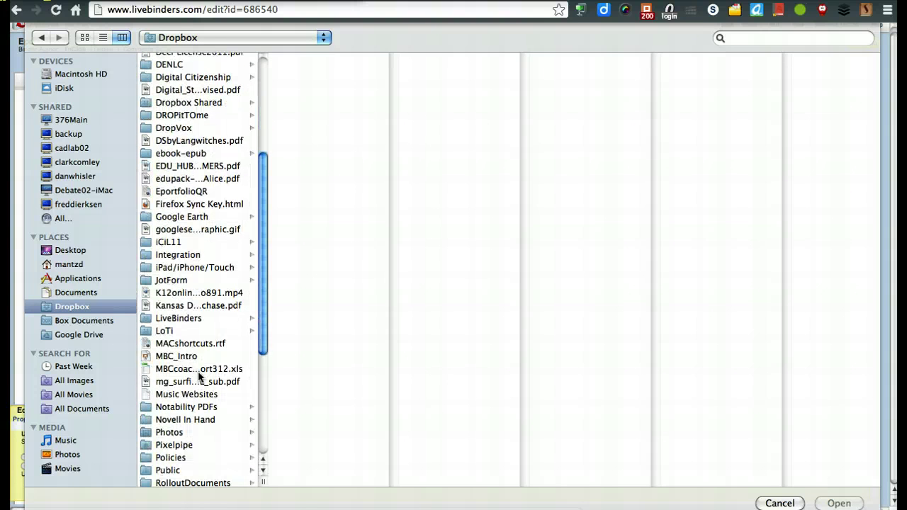
left_click(182, 433)
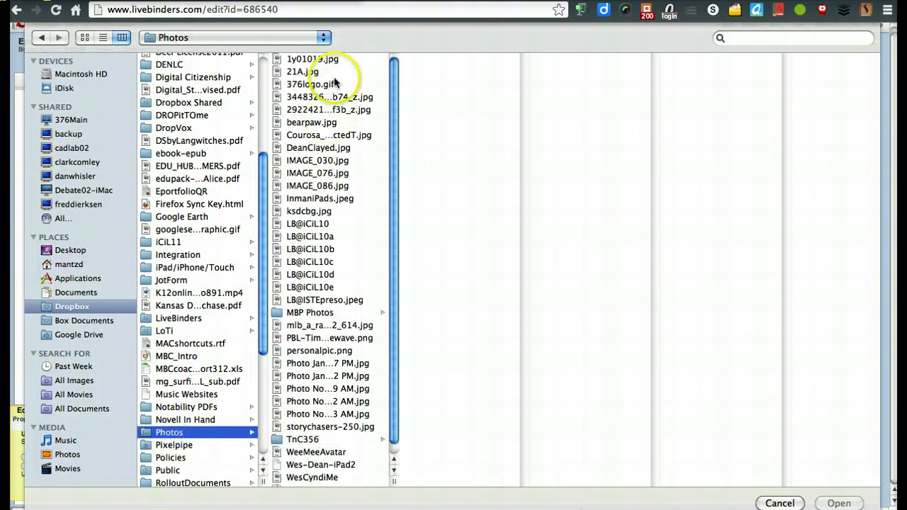
left_click(323, 59)
left_click(838, 497)
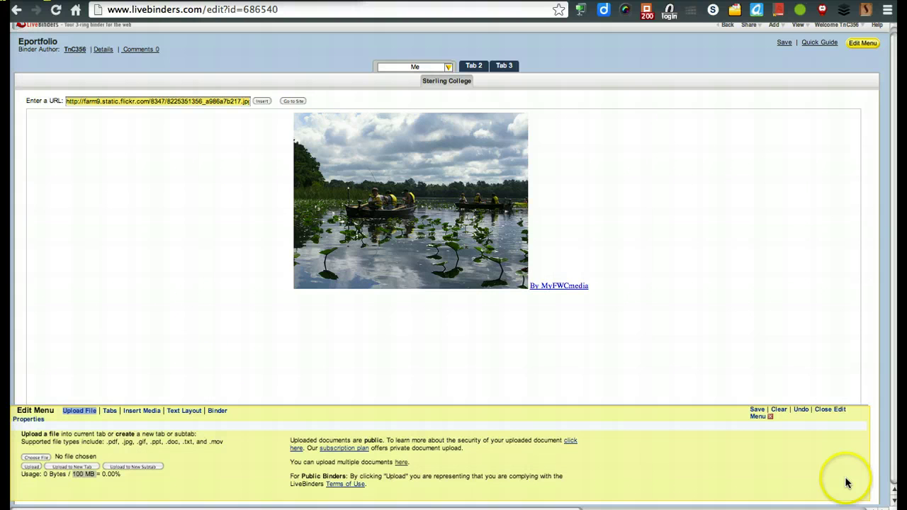
left_click(29, 466)
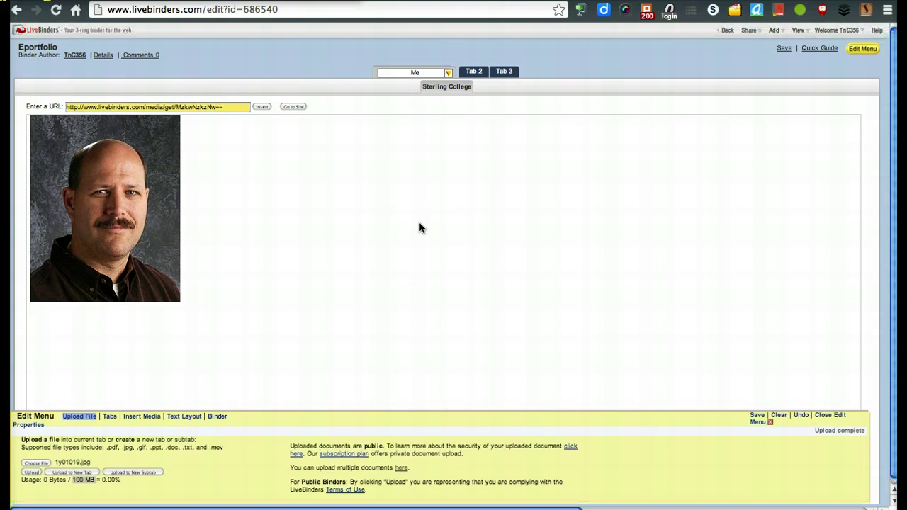
Step: Apply the Media - Text layout and type the person's full name as the title
left_click(187, 419)
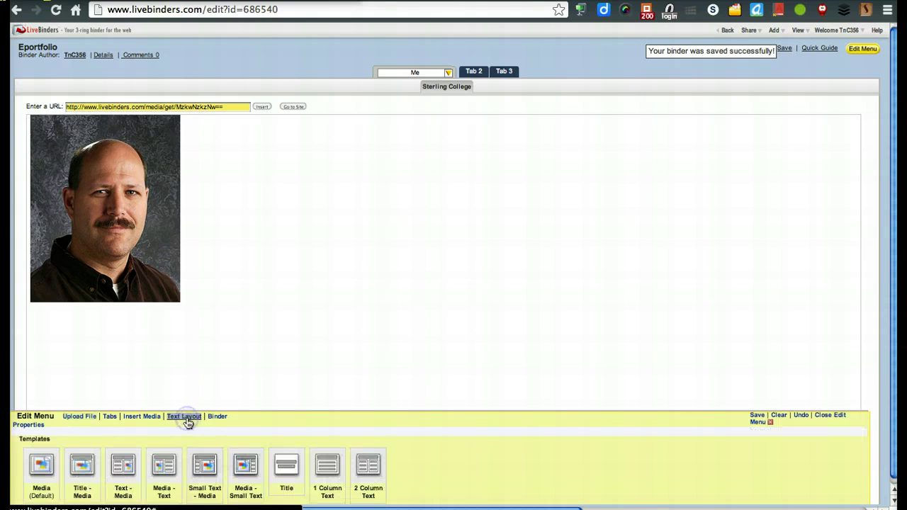
left_click(48, 445)
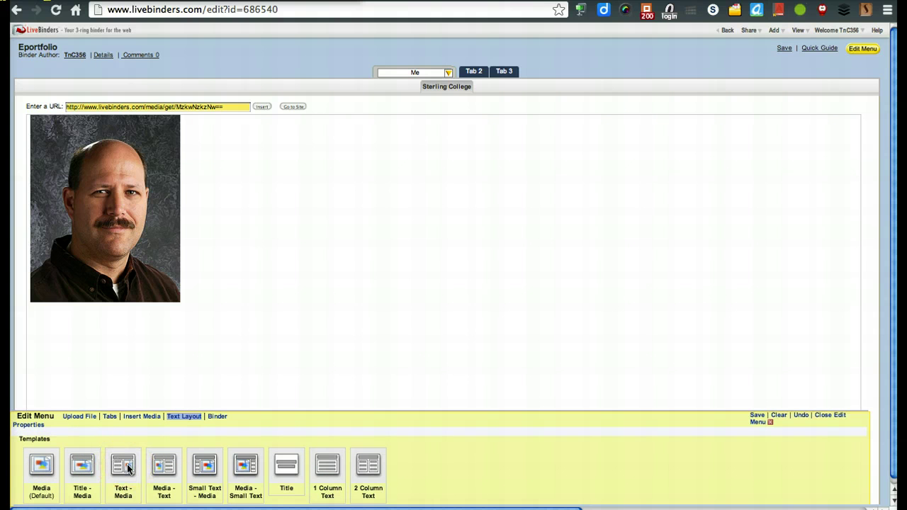
left_click(169, 466)
left_click(448, 87)
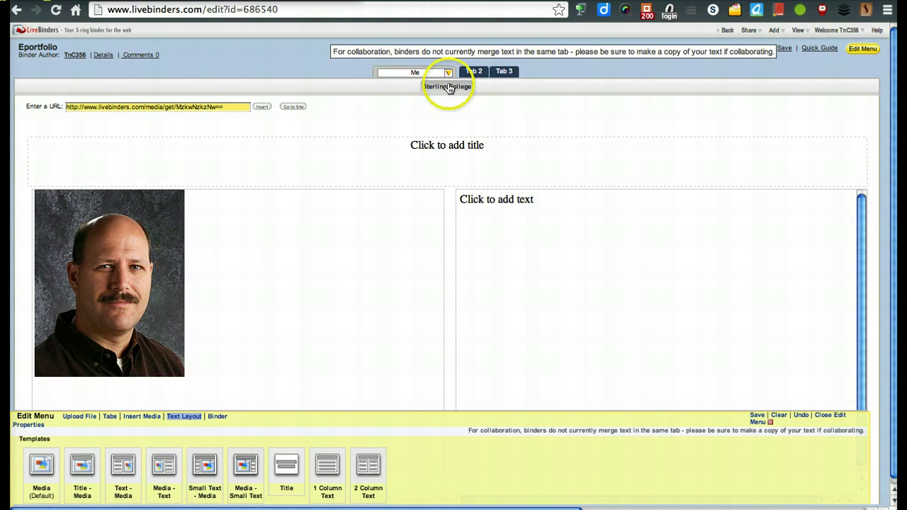
left_click(494, 146)
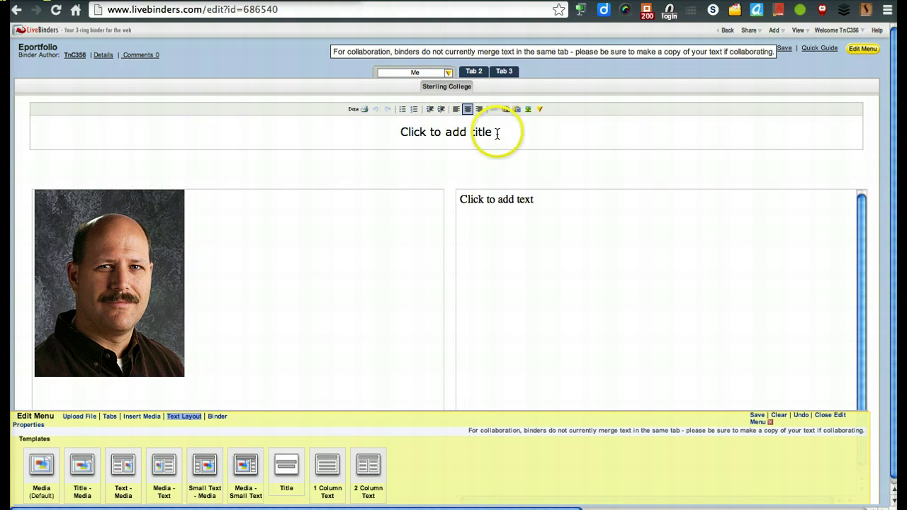
left_click_drag(496, 132, 385, 118)
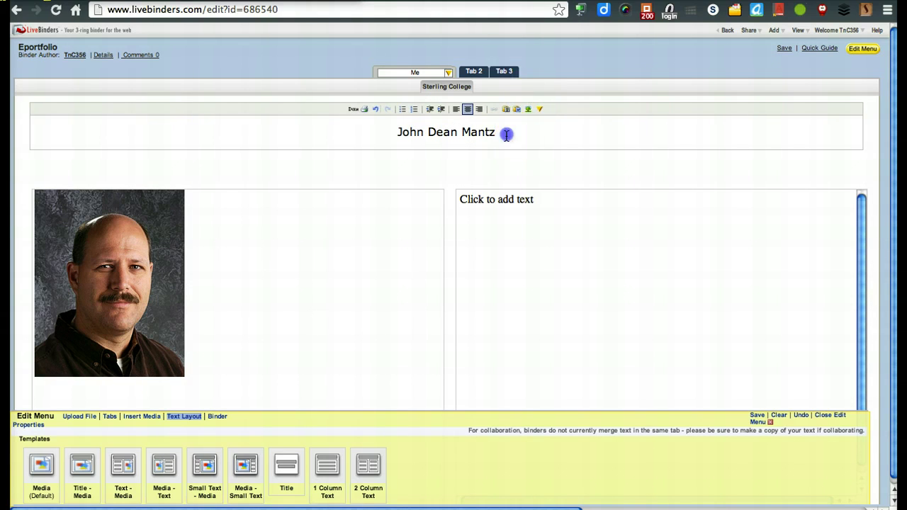
Step: Format the title in Book Antiqua at 24pt
left_click_drag(494, 133, 398, 136)
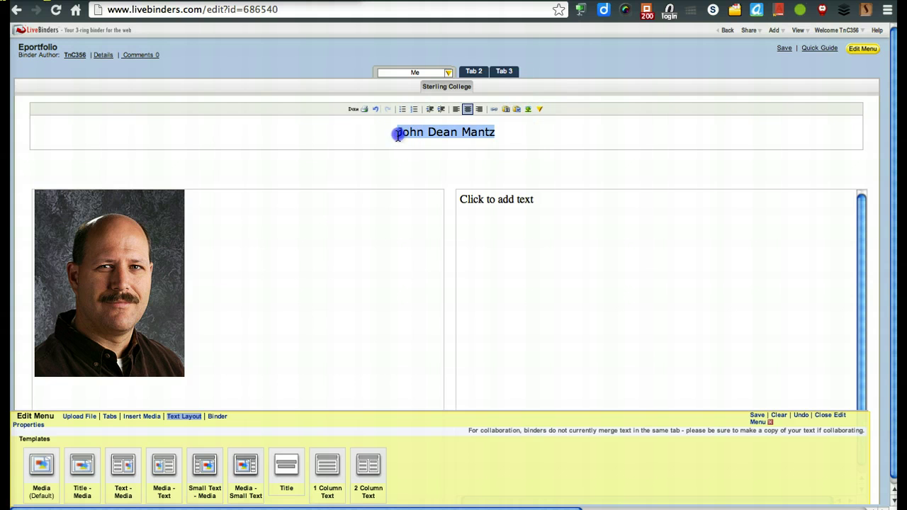
left_click(539, 109)
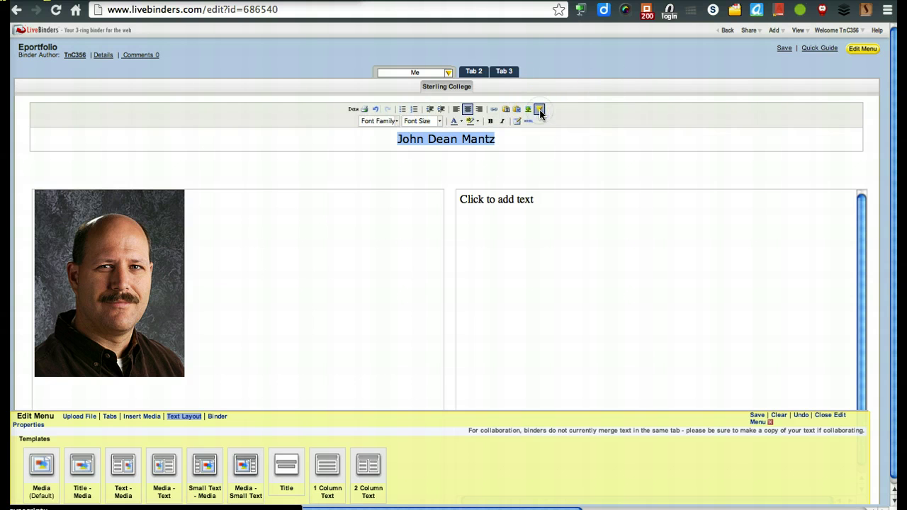
left_click(397, 122)
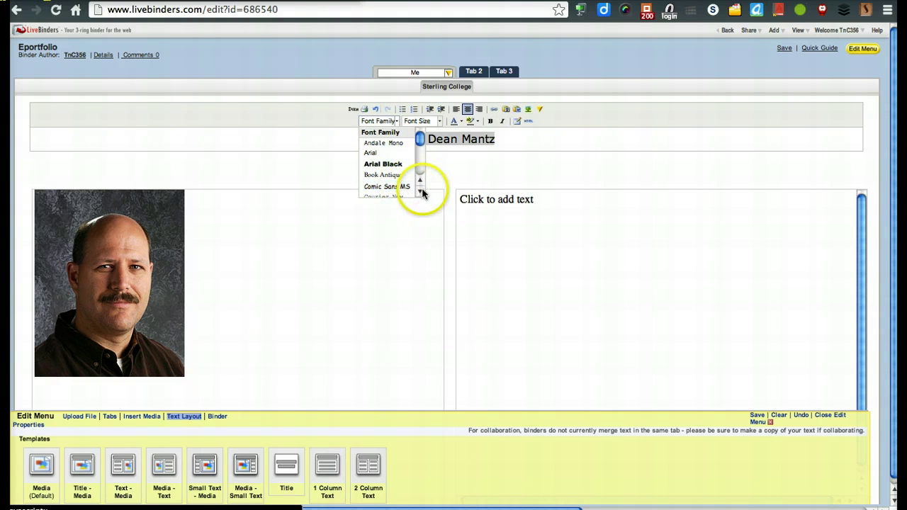
left_click(389, 175)
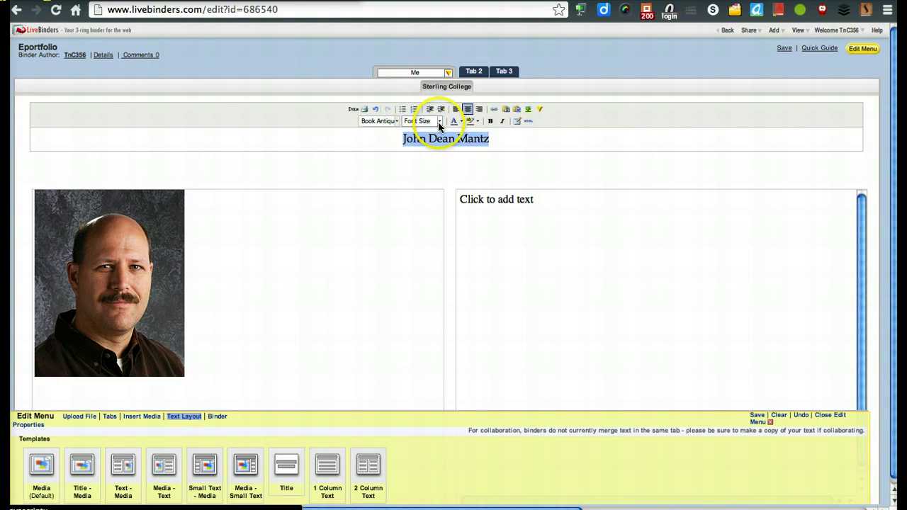
left_click(439, 122)
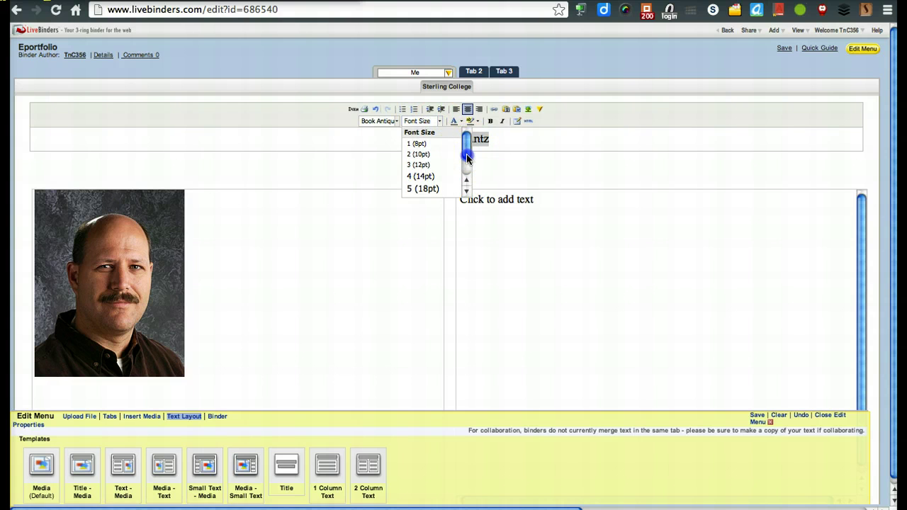
left_click_drag(468, 145, 467, 167)
left_click(442, 170)
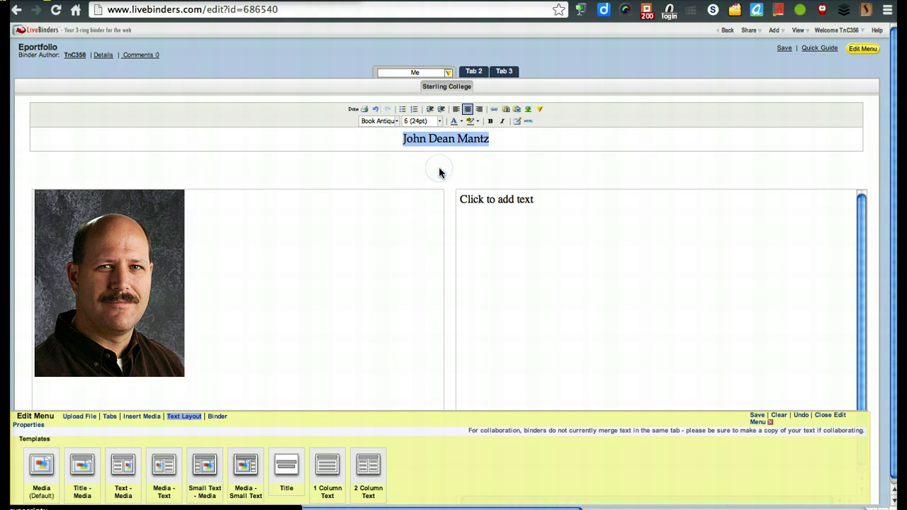
left_click(385, 247)
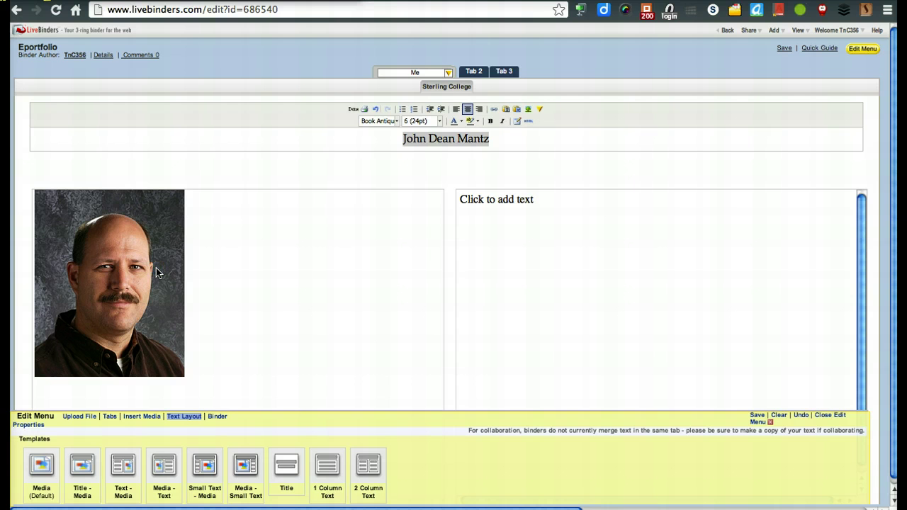
left_click(348, 288)
Step: Replace the text-area placeholder with the author's name and Chisholm High School
left_click(544, 239)
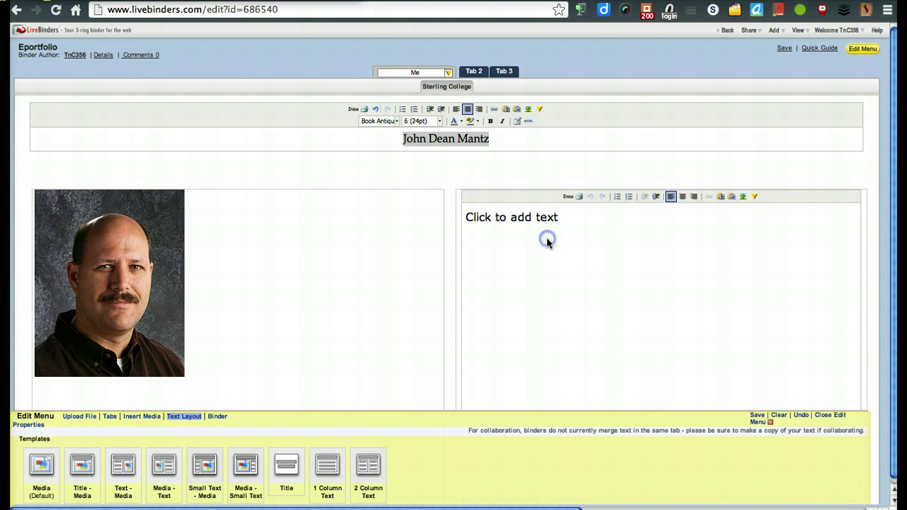
left_click_drag(563, 217, 455, 216)
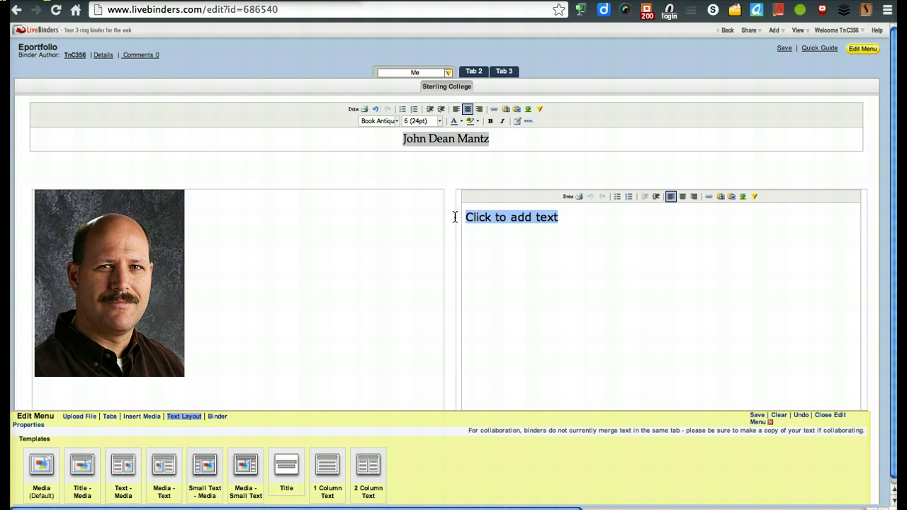
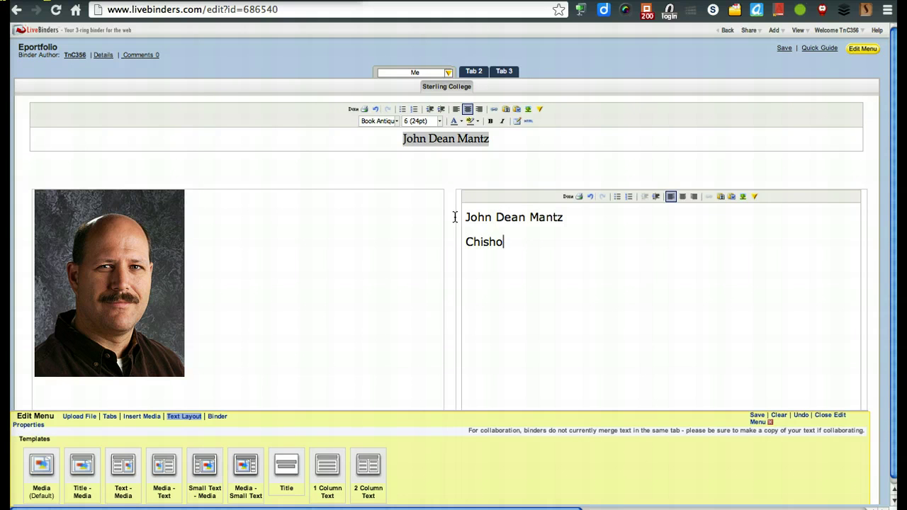
type("gh School")
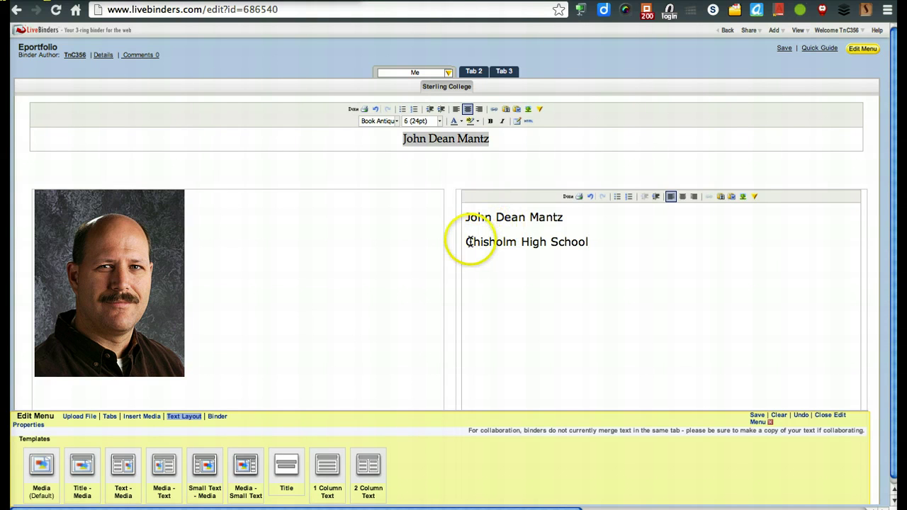
Step: Add an Education bullet and nest Chisholm High School beneath it
left_click(467, 242)
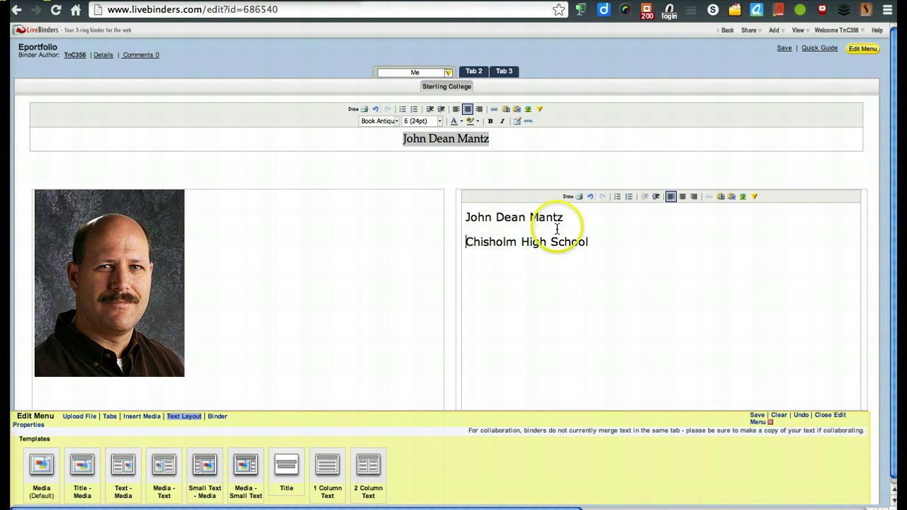
left_click(617, 197)
type("Education")
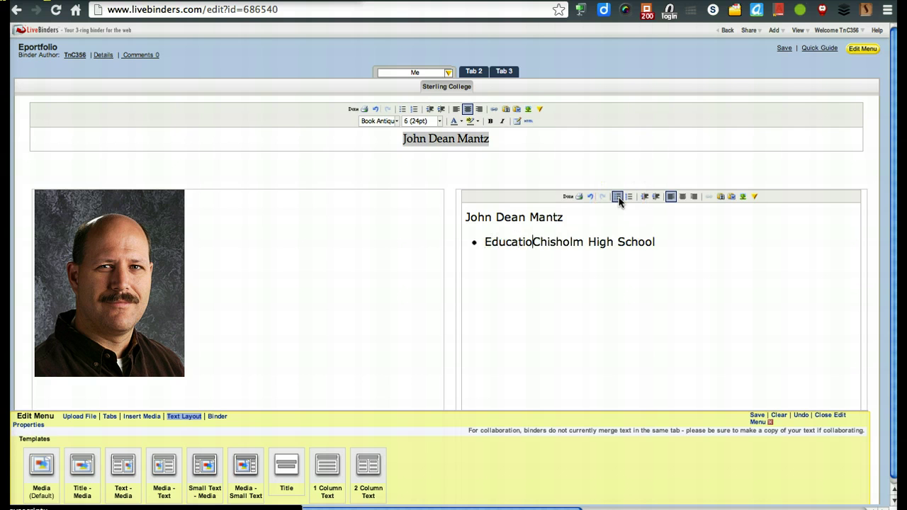
key("Return")
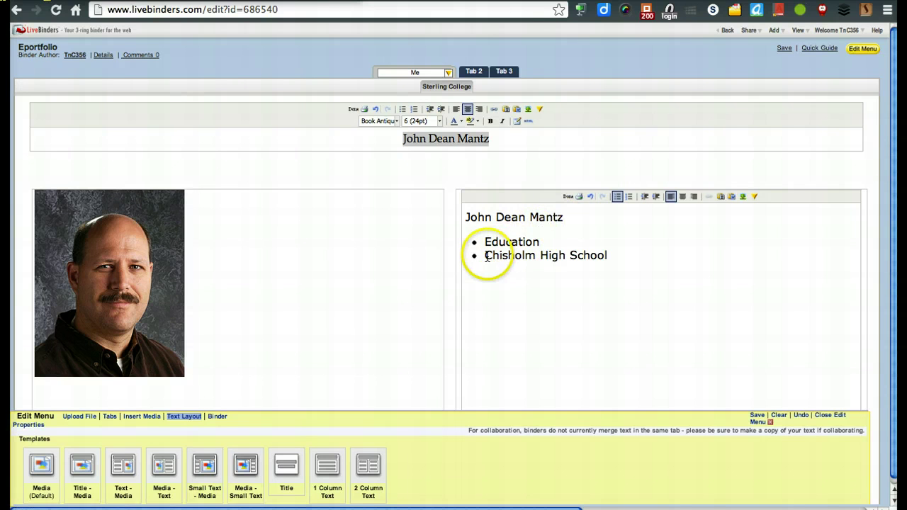
left_click(487, 255)
left_click(657, 197)
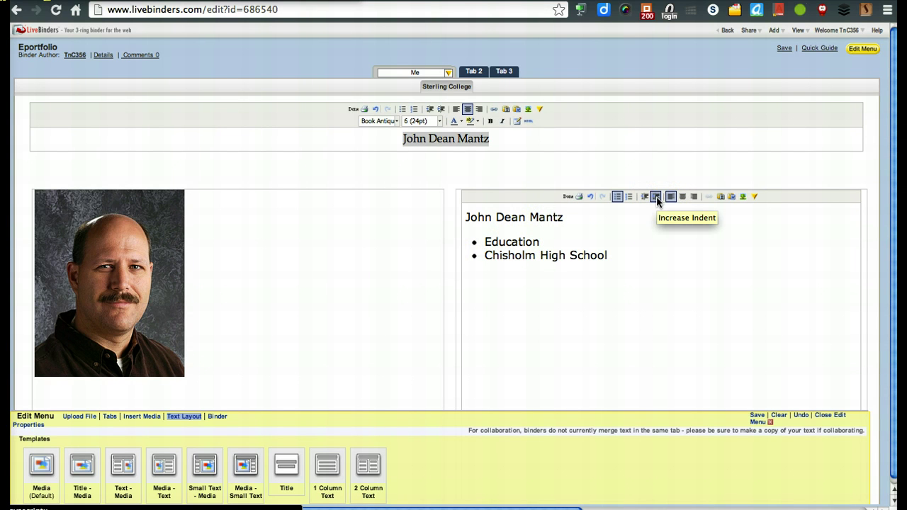
left_click(657, 197)
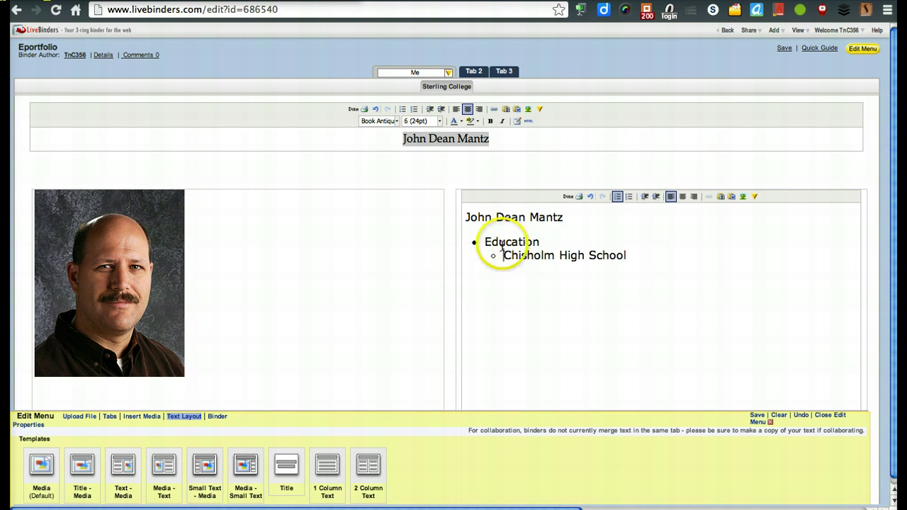
Step: Add Sterling College, Fort Hays State University and Baker University as nested sub-bullets
left_click(663, 258)
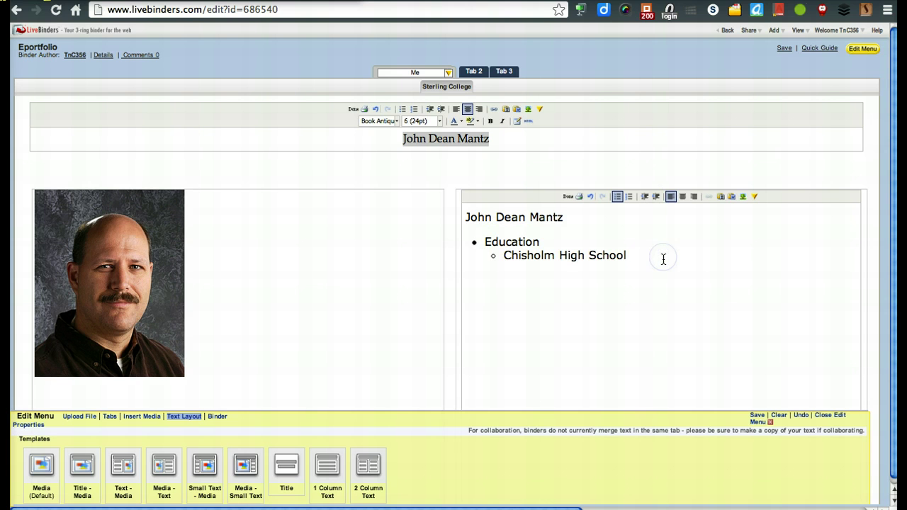
key("Return")
type("Sterling College")
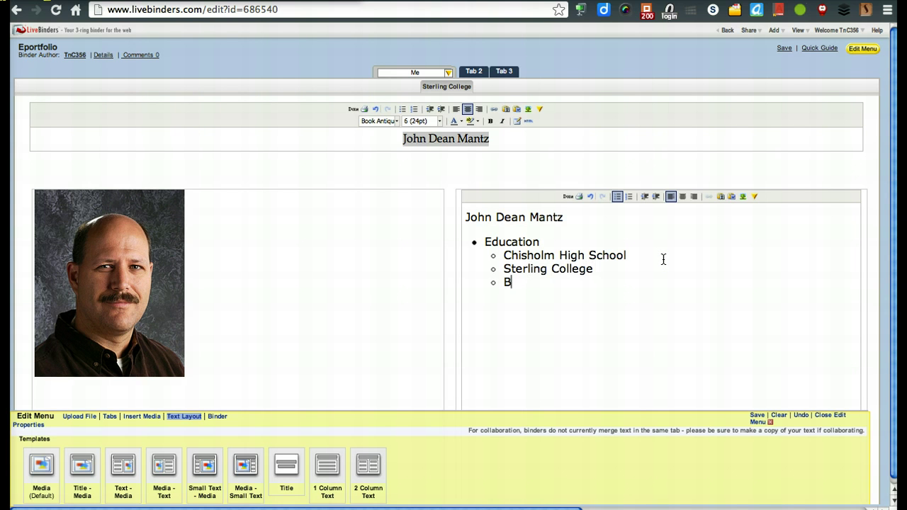
key("BackSpace")
key("BackSpace")
type("Fort Hays State U")
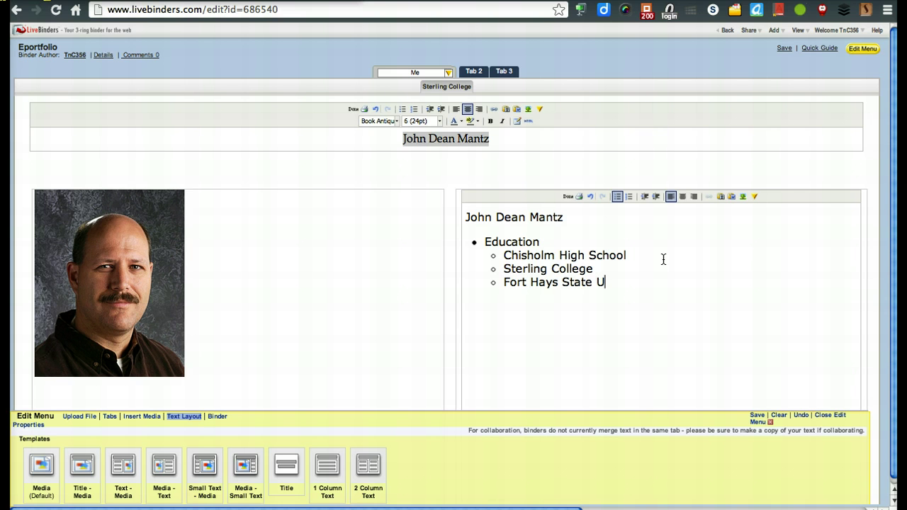
type("Bak")
type("er Unicersity")
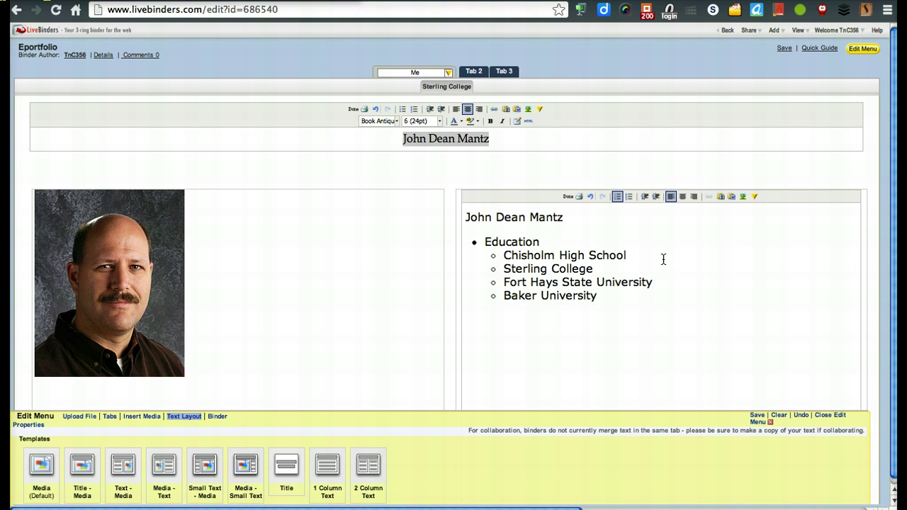
left_click(886, 297)
left_click(715, 239)
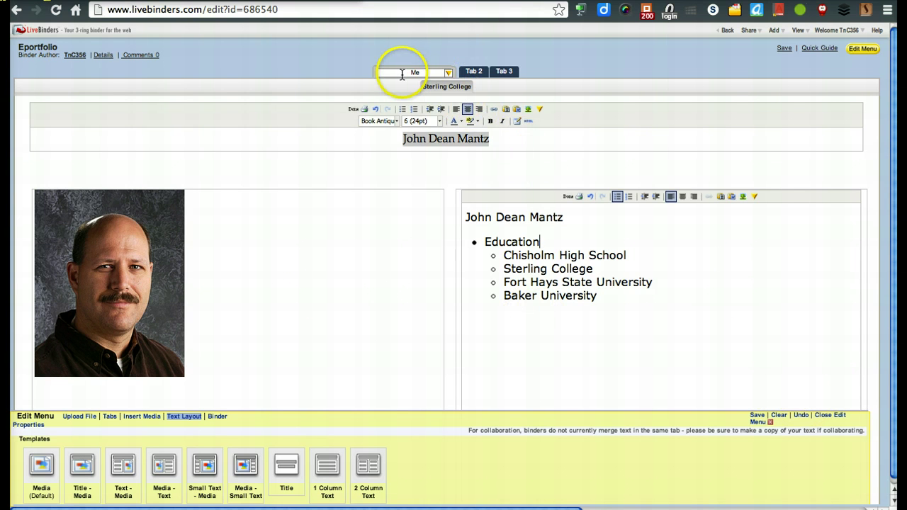
Step: Rename the second tab, Tab 2, to Lesson Plans
left_click(447, 86)
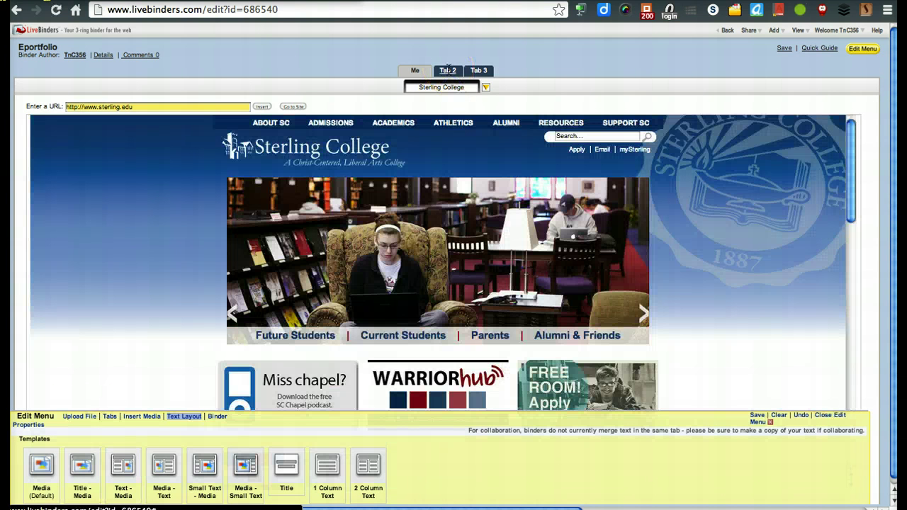
left_click(448, 70)
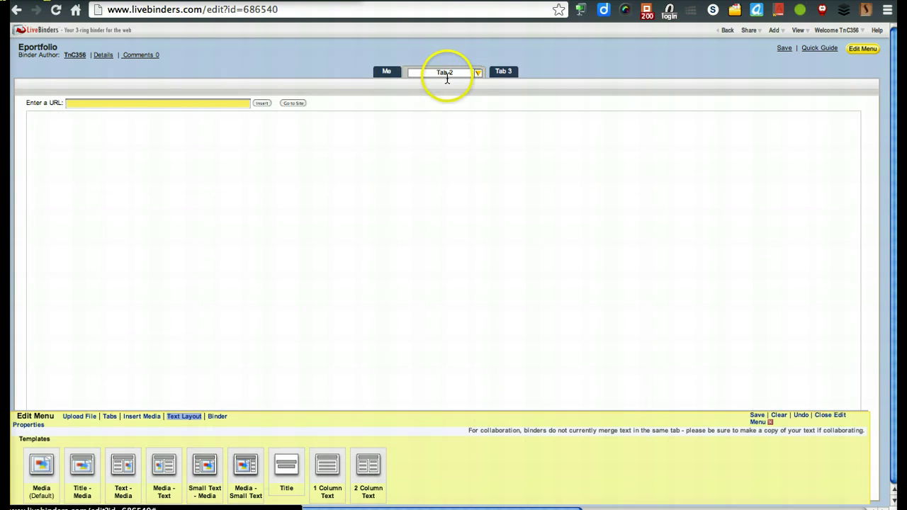
double_click(457, 76)
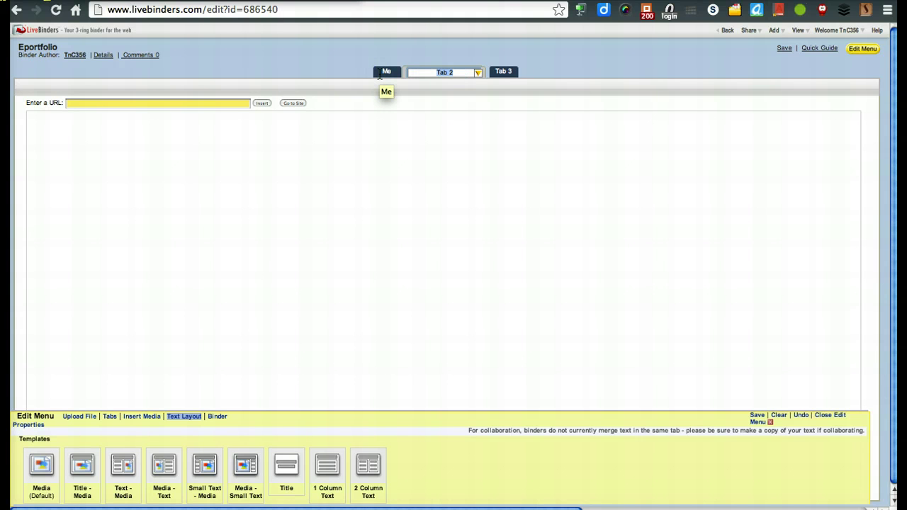
type("Lesson Plans")
left_click(302, 261)
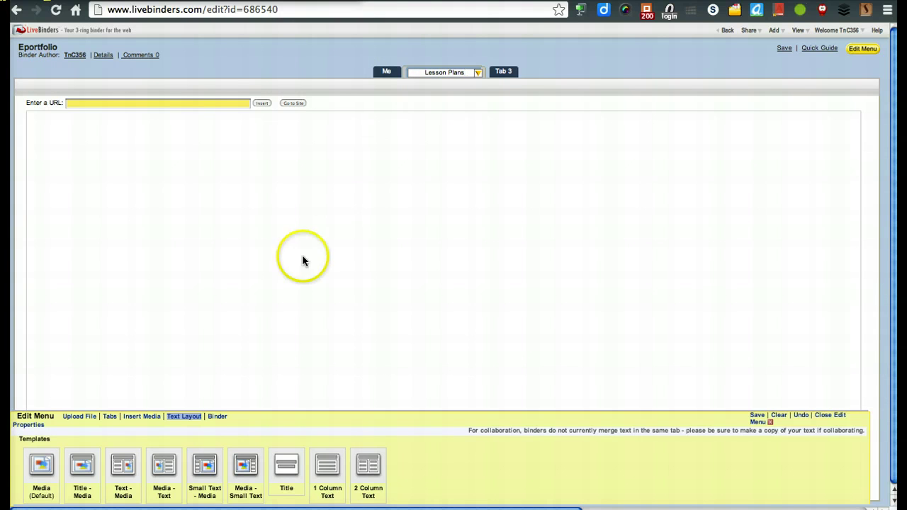
Step: Upload Class_Post_Rubrics.pdf from the computer into the Lesson Plans tab
left_click(81, 417)
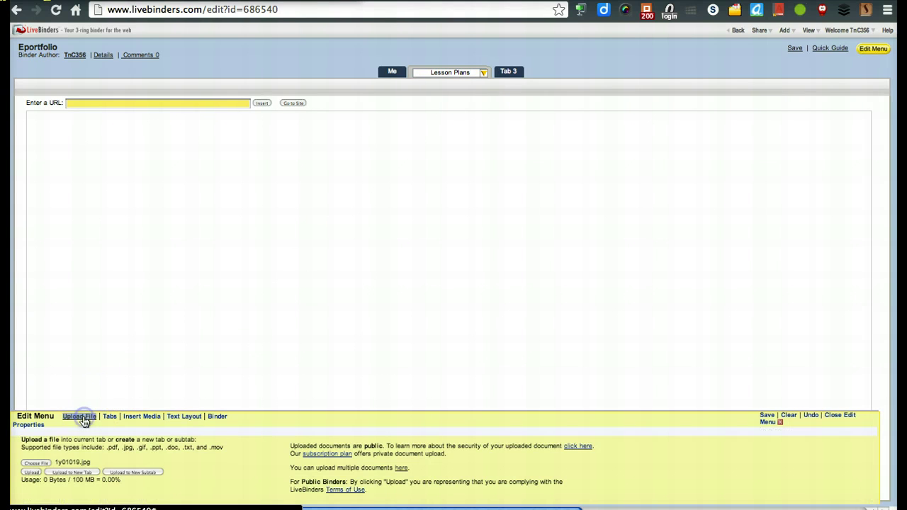
left_click(41, 464)
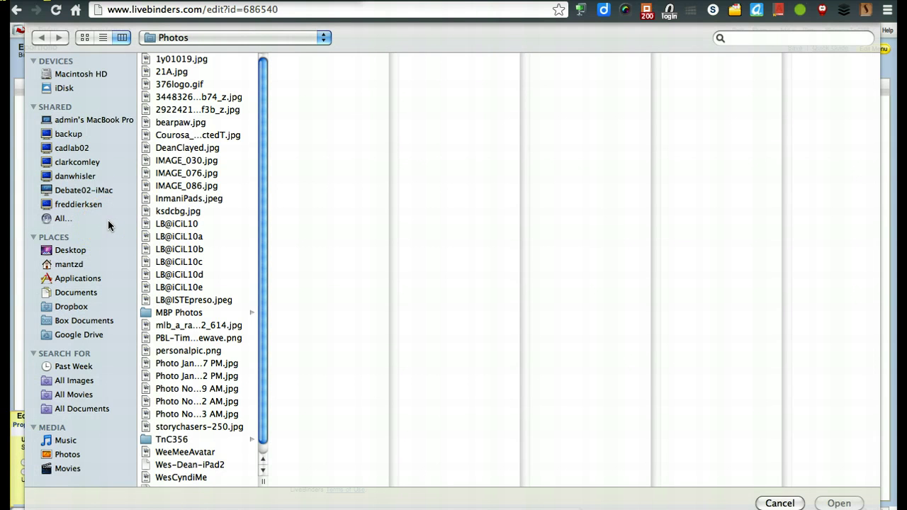
left_click(71, 251)
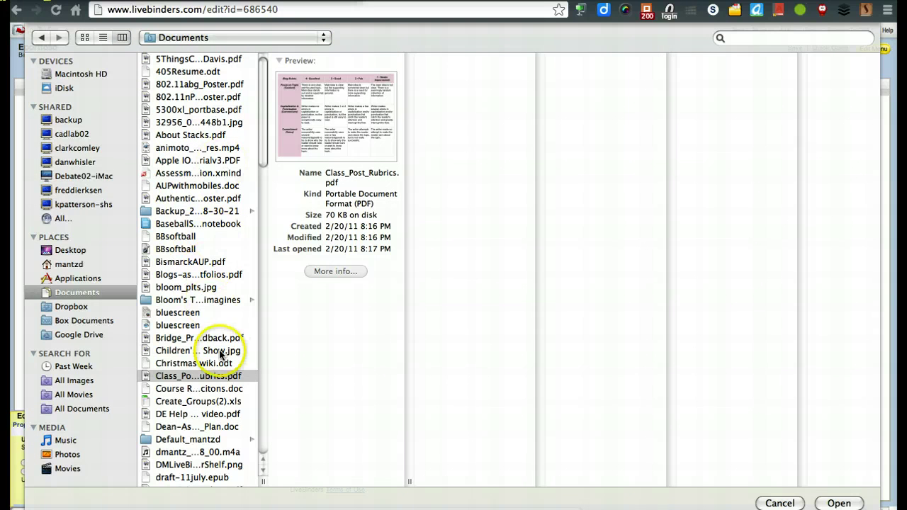
left_click(217, 375)
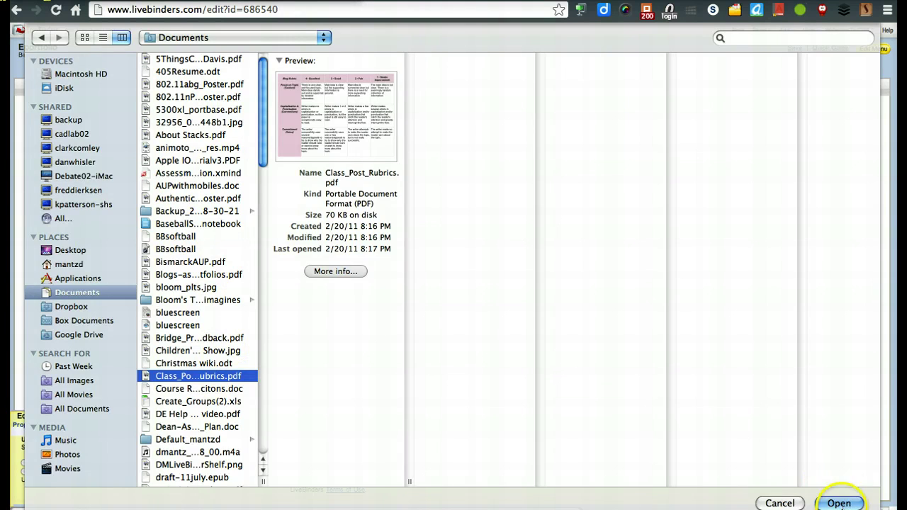
left_click(837, 501)
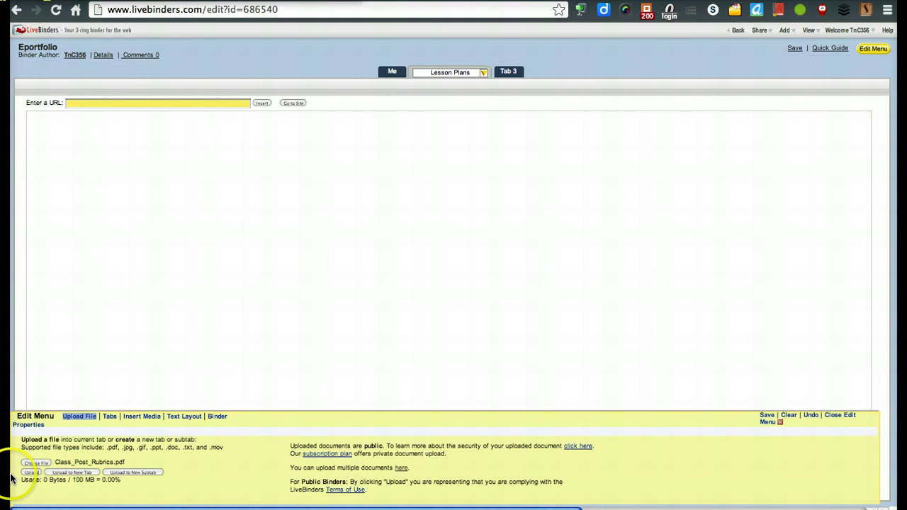
left_click(32, 473)
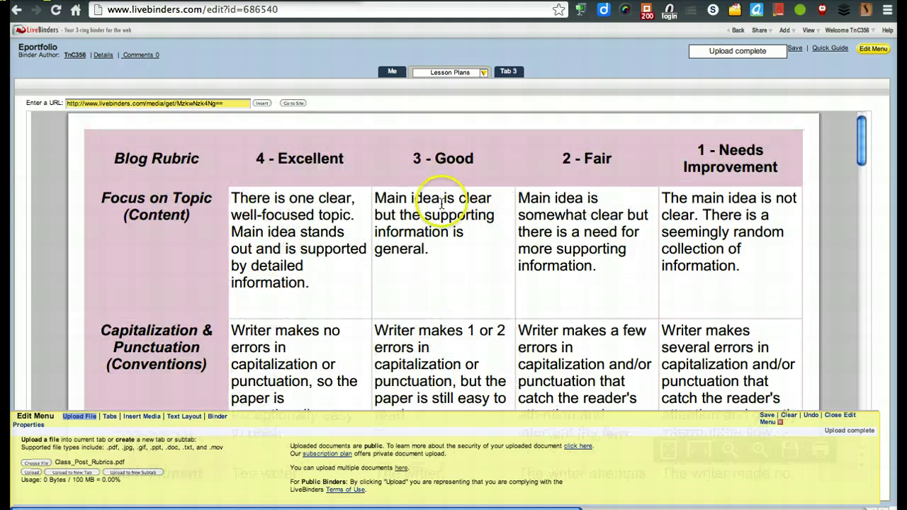
Step: Rename the Lesson Plans tab to Rubrics
left_click(475, 73)
mouse_move(475, 73)
left_mouse_down()
mouse_move(425, 65)
mouse_move(471, 81)
left_mouse_up()
type("Rubrics")
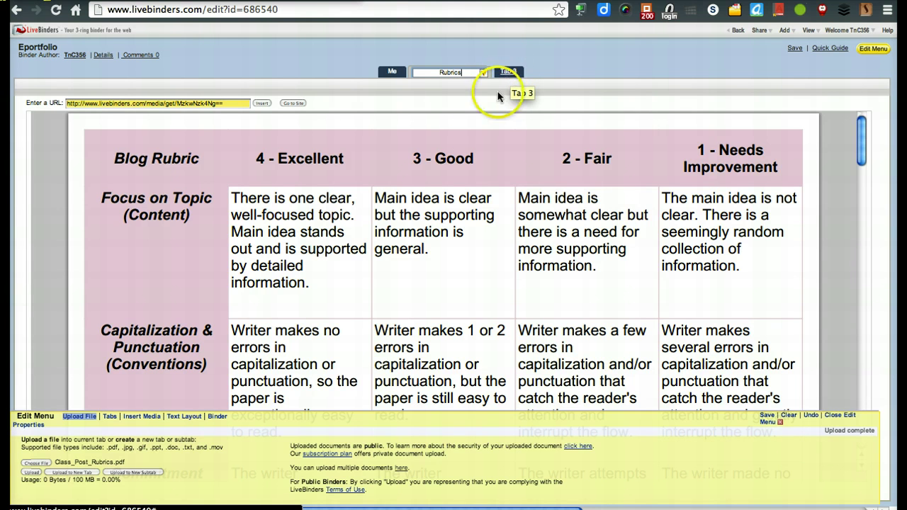
Step: Rename the third tab to Resource Sites
left_click(512, 74)
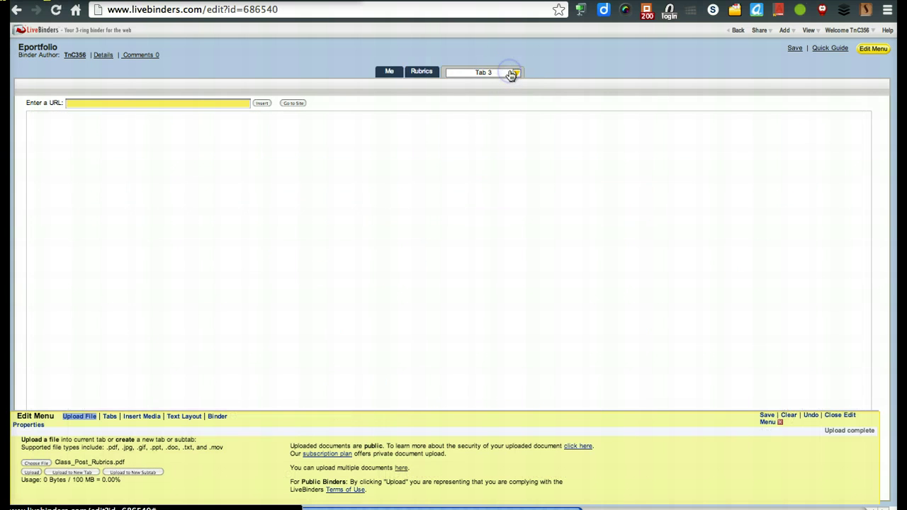
left_click(461, 73)
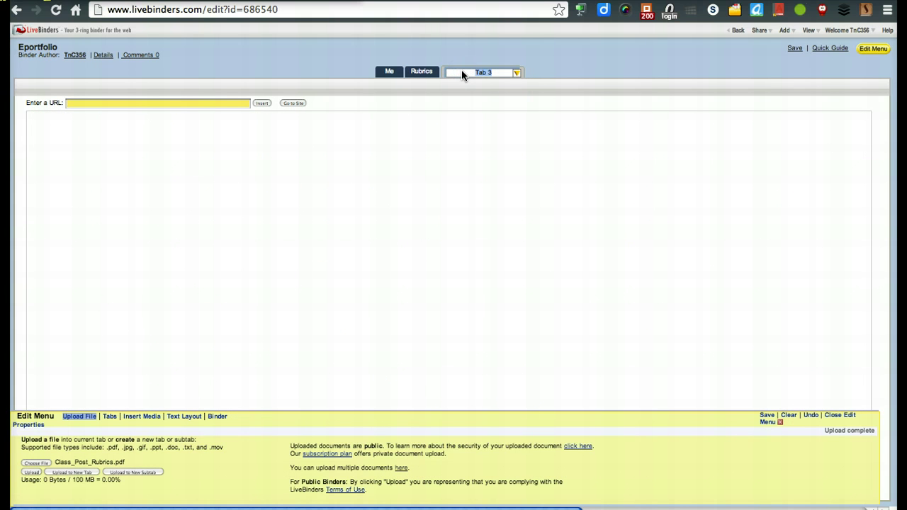
type("Resource Sites")
left_click(466, 78)
left_click(306, 177)
left_click(174, 418)
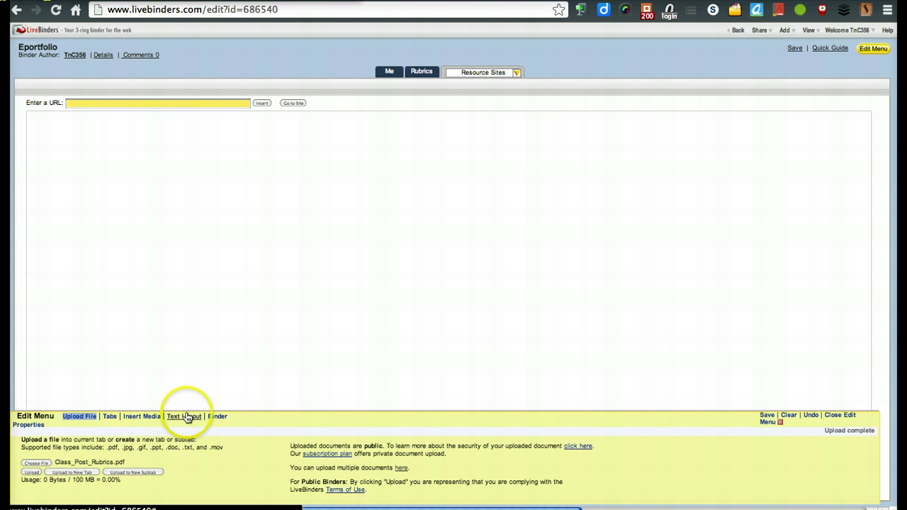
Step: Apply the title-and-subtitle layout with the title 'Resource Sites for Classroom Integration'
left_click(185, 419)
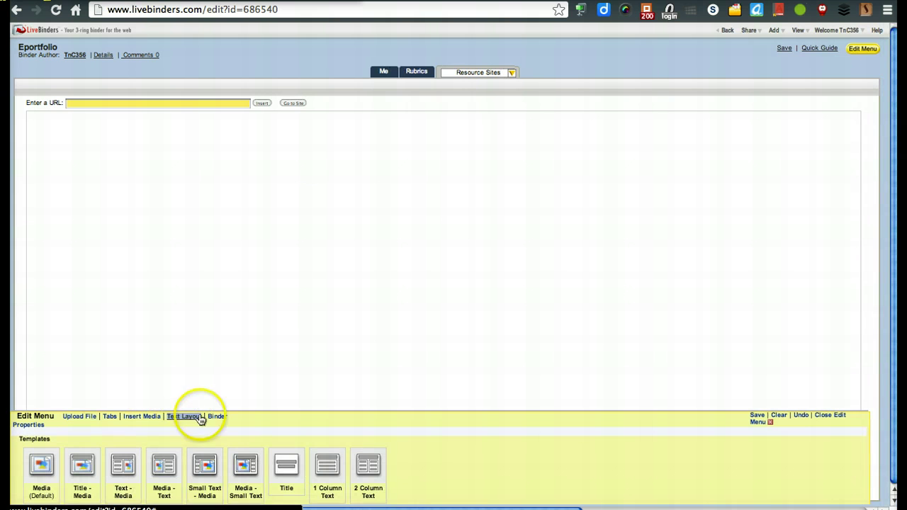
left_click(287, 466)
left_click(521, 240)
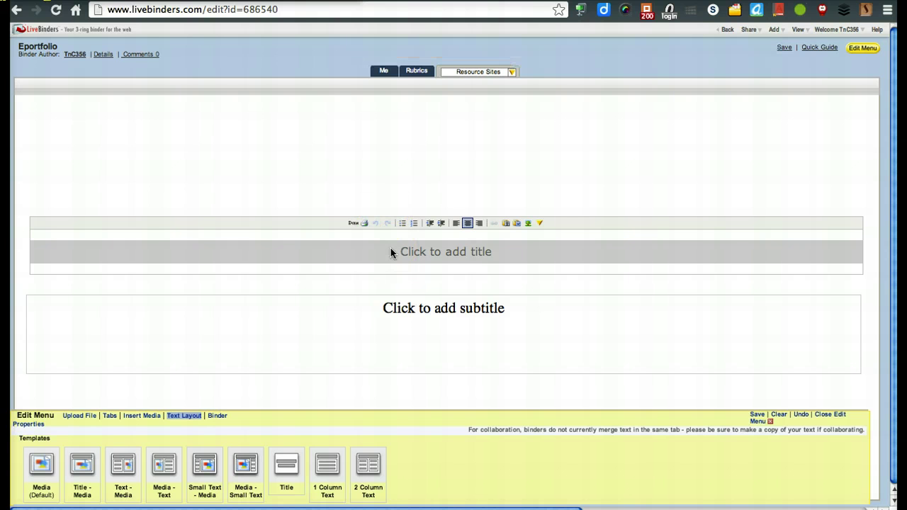
triple_click(521, 255)
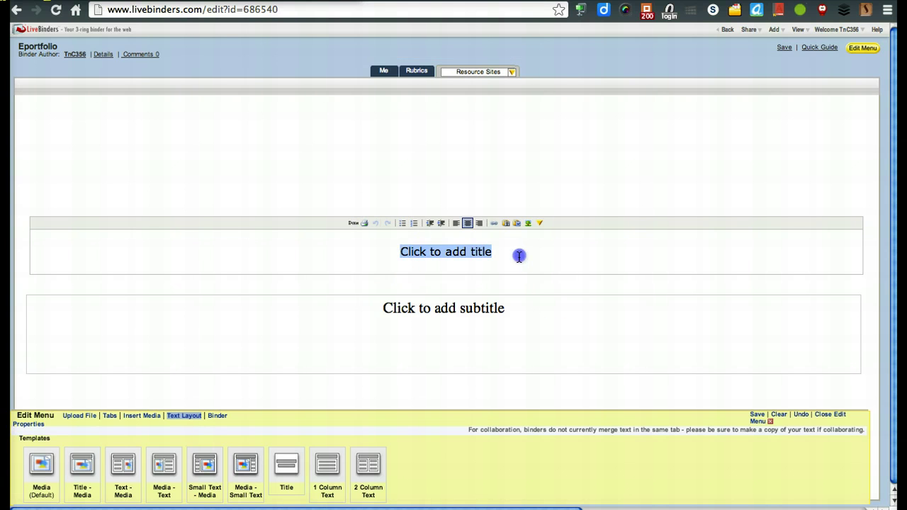
type("Resour")
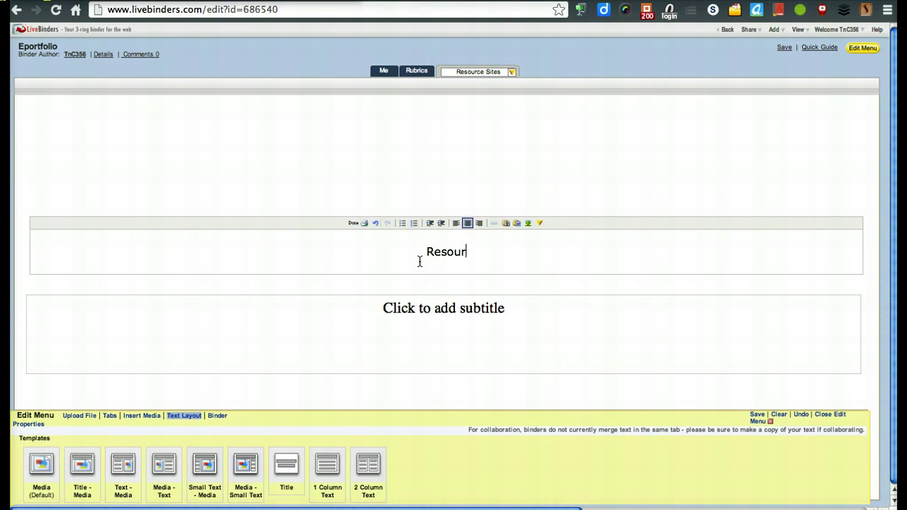
type("ce Sites for Classroom INteg")
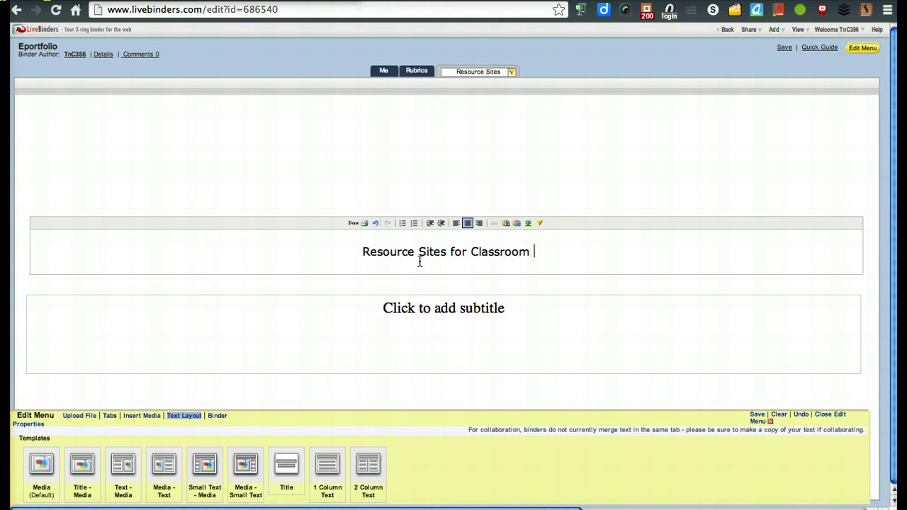
key("BackSpace")
key("BackSpace")
key("BackSpace")
key("BackSpace")
type("ntegration")
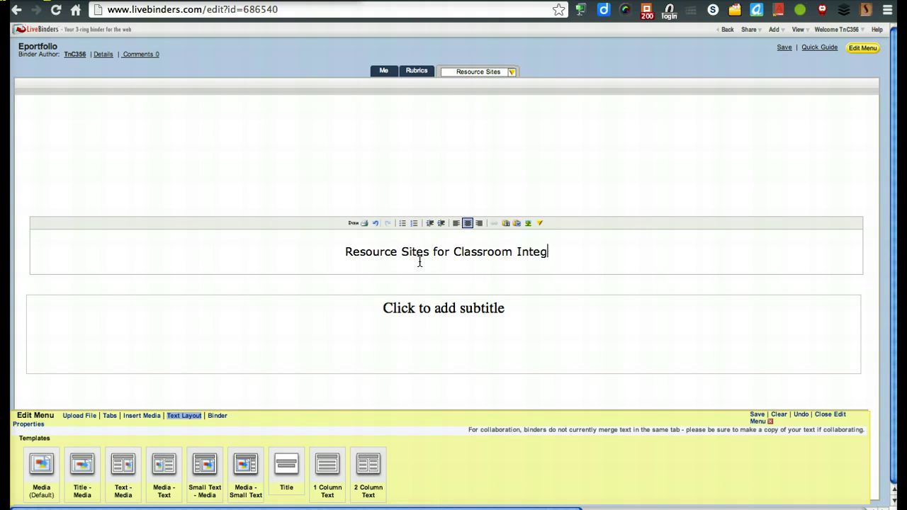
Step: Delete the subtitle placeholder text so the page has no subtitle
left_click(512, 309)
left_click_drag(525, 326, 346, 330)
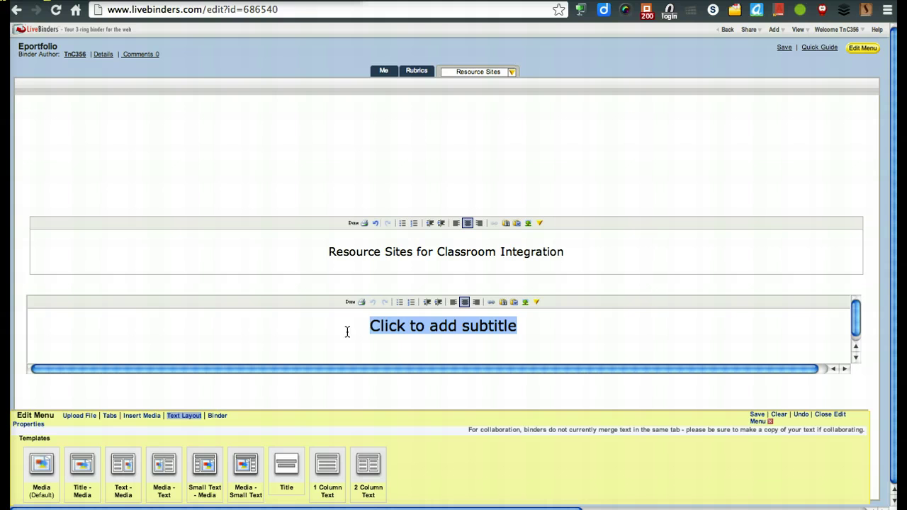
key("BackSpace")
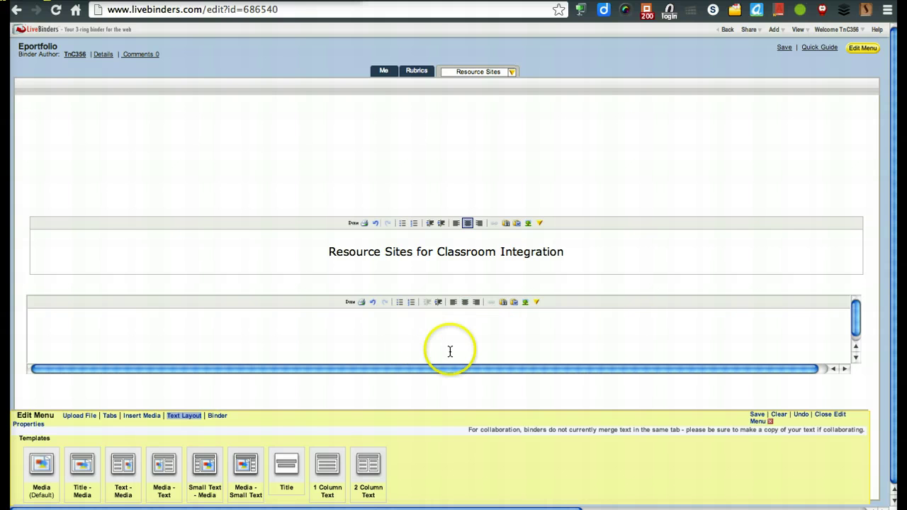
left_click(623, 180)
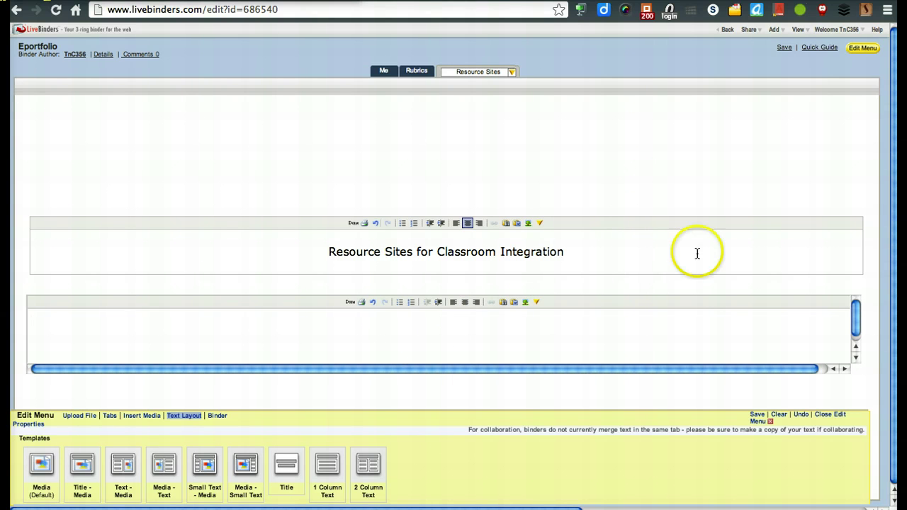
Step: Format the whole title text with font size 6 (24pt) and the Book Antiqua font family
left_click(669, 254)
left_click_drag(597, 251, 303, 209)
left_click(540, 222)
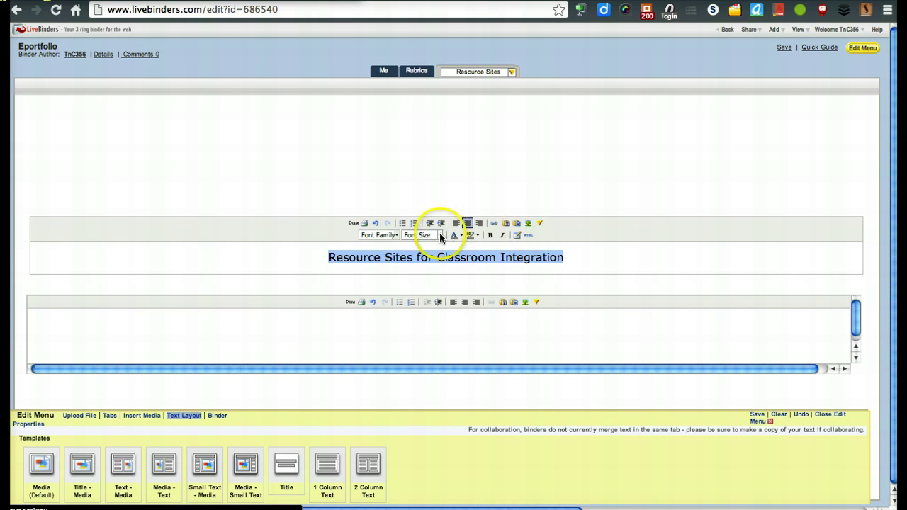
left_click(439, 236)
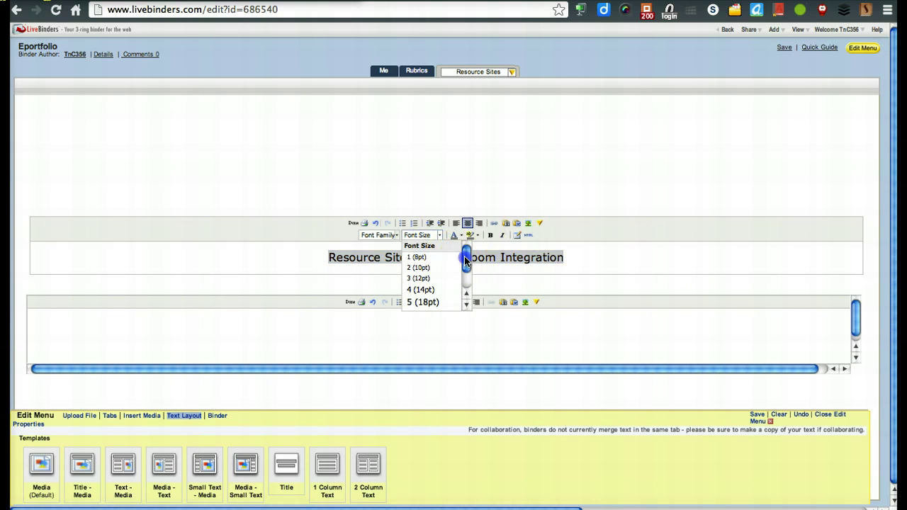
left_click_drag(466, 263, 466, 279)
left_click(449, 287)
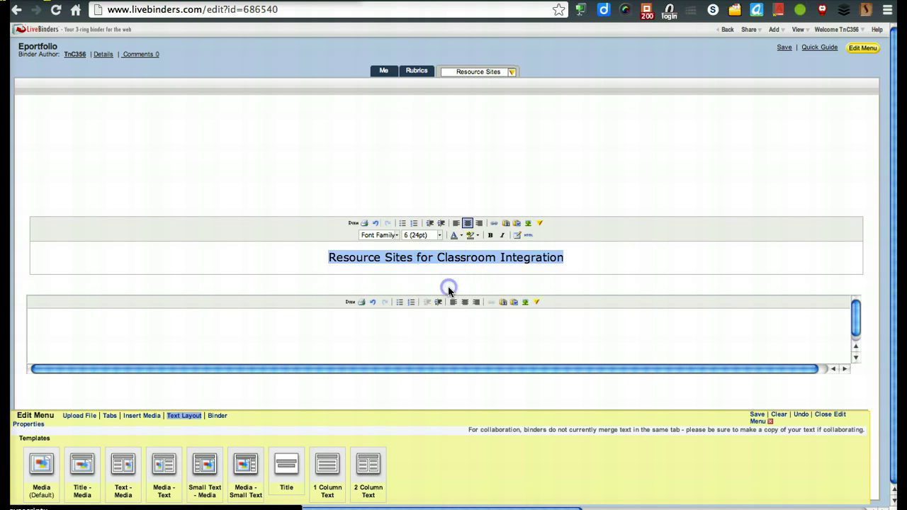
left_click(396, 235)
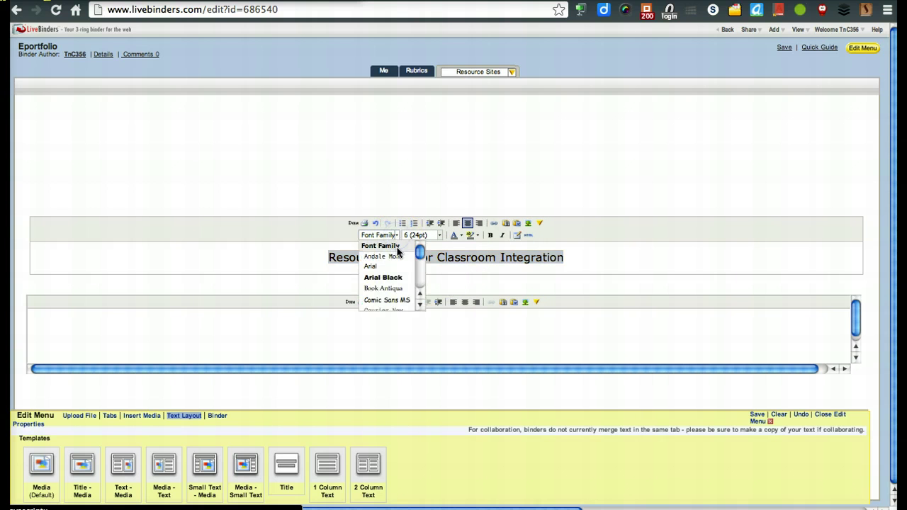
left_click(393, 289)
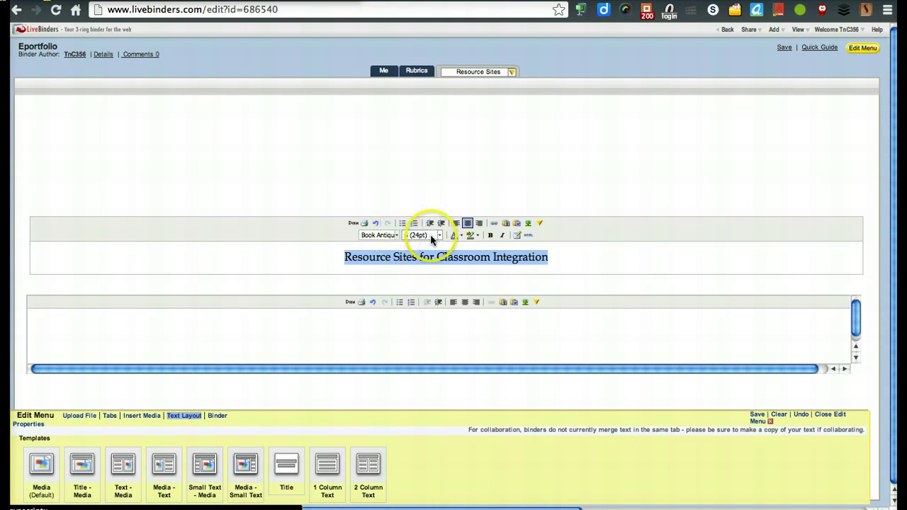
left_click(572, 264)
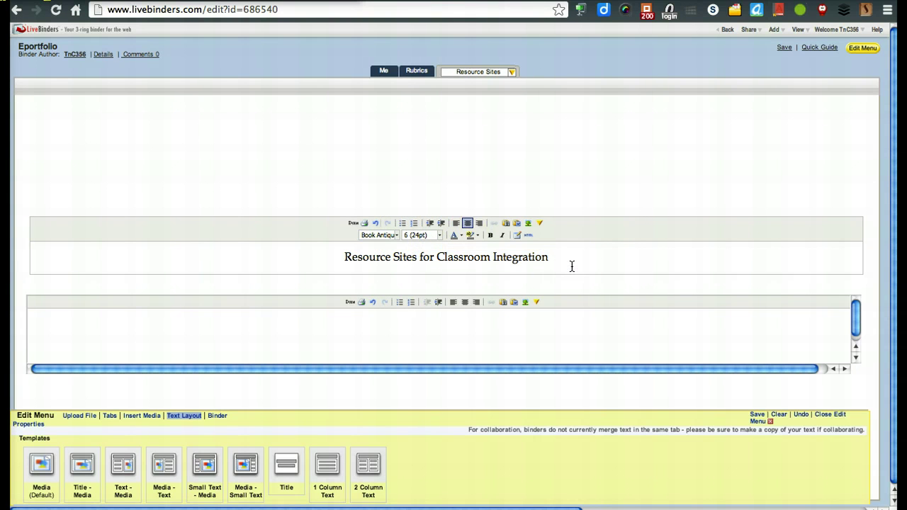
left_click(512, 72)
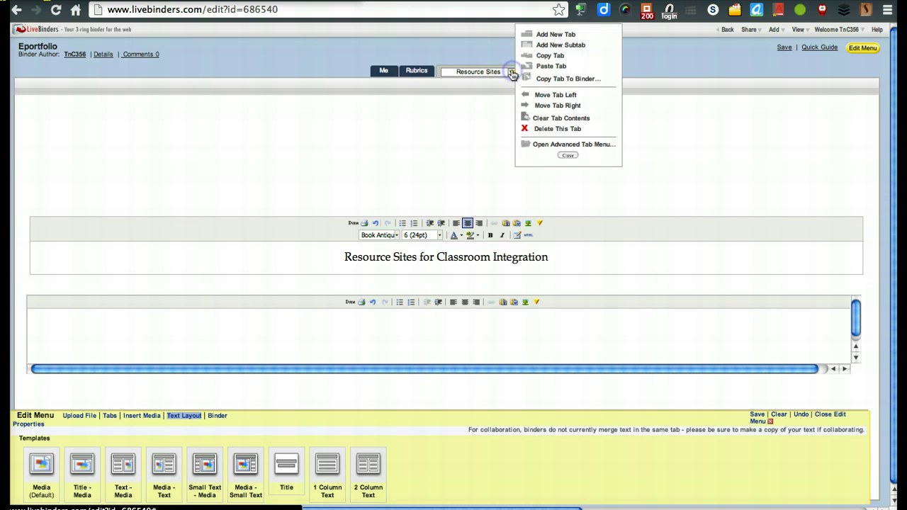
left_click(560, 47)
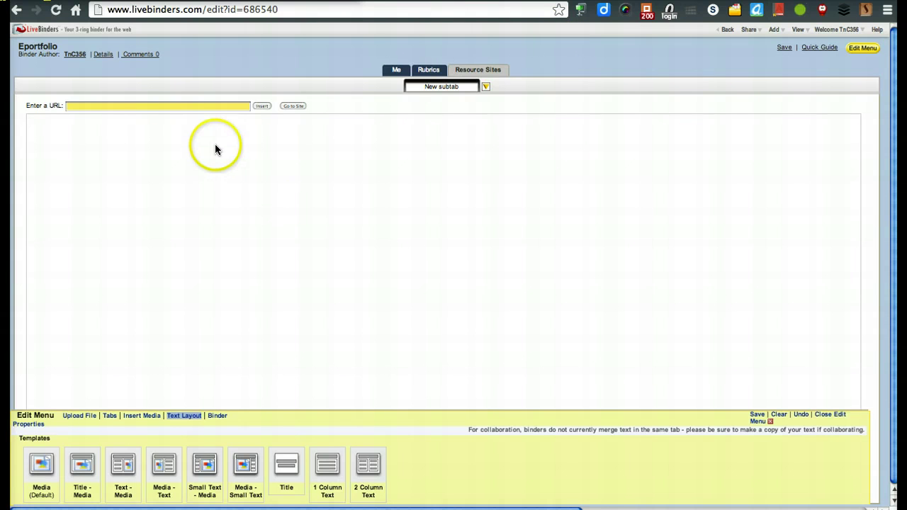
left_click(198, 107)
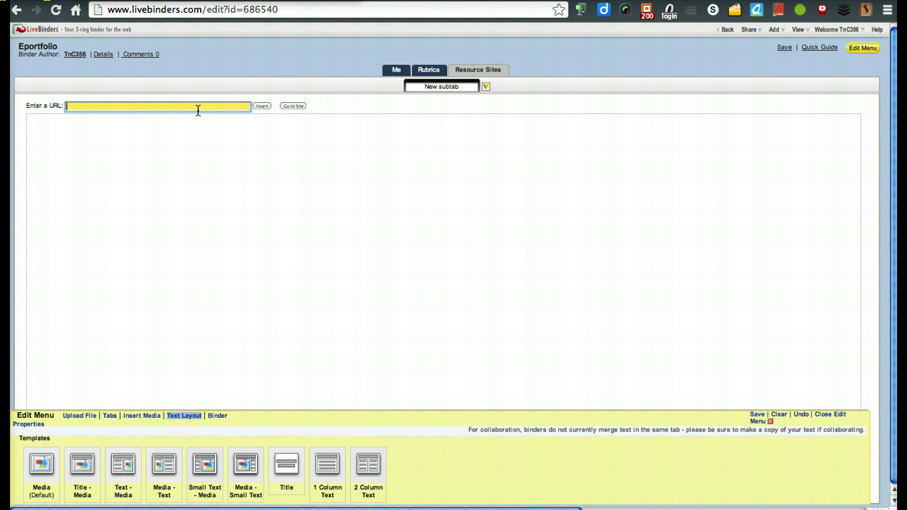
left_click_drag(468, 86, 423, 97)
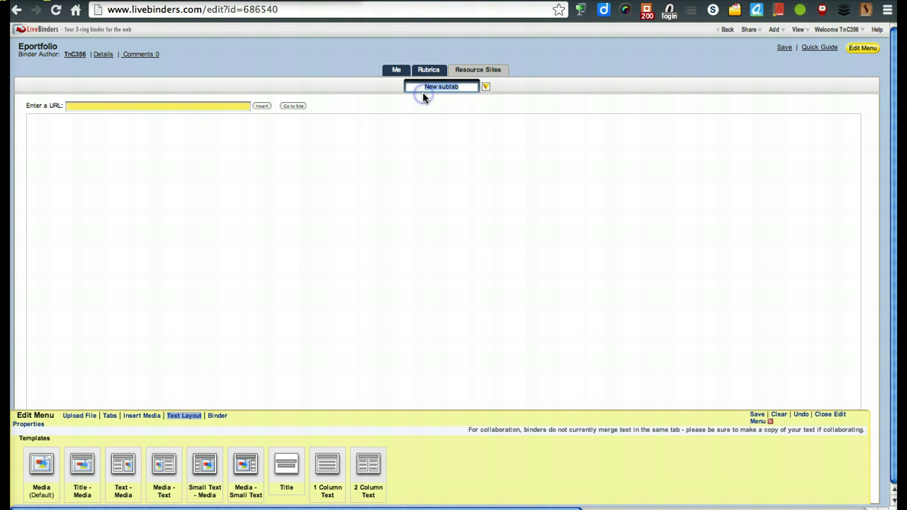
type("Discovery Education")
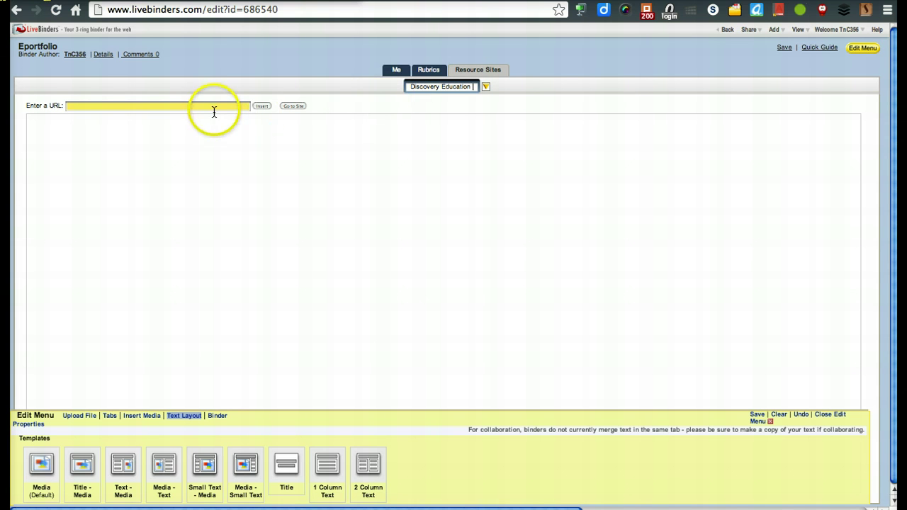
left_click(213, 110)
type("www.disc")
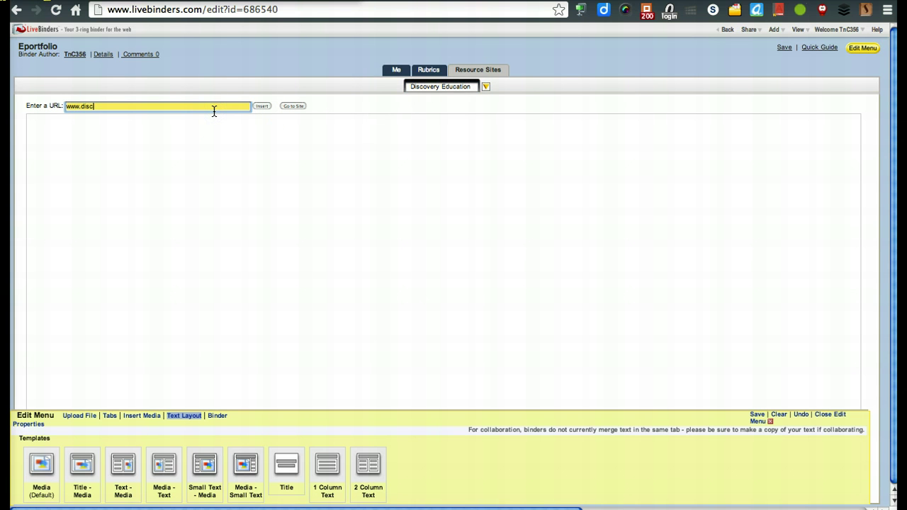
type("overyeducation.com")
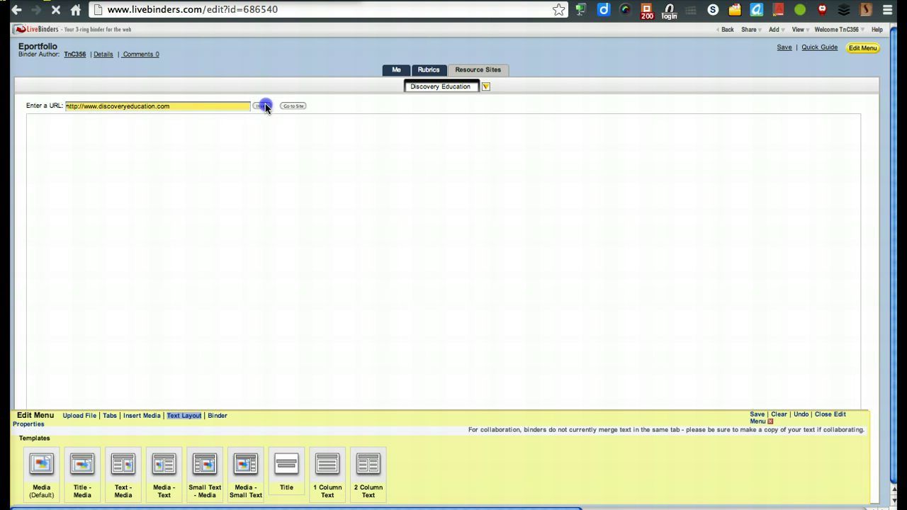
left_click(264, 106)
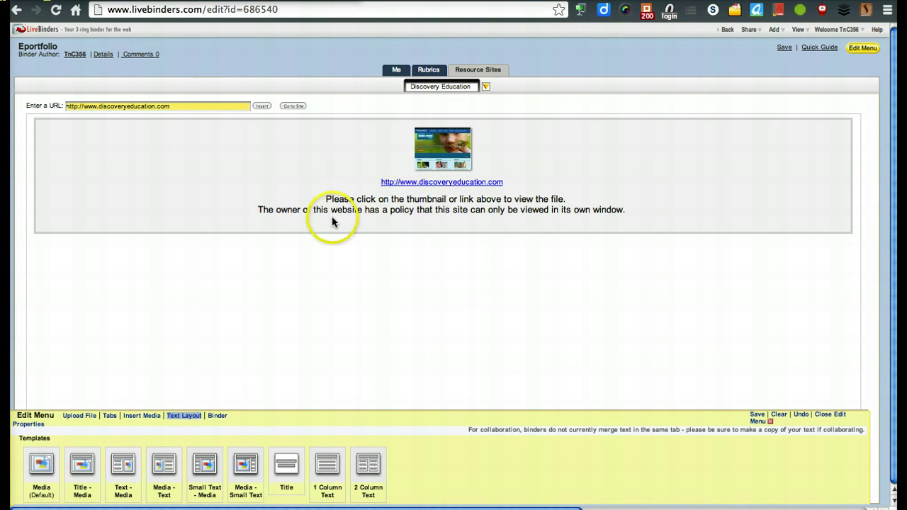
left_click(486, 89)
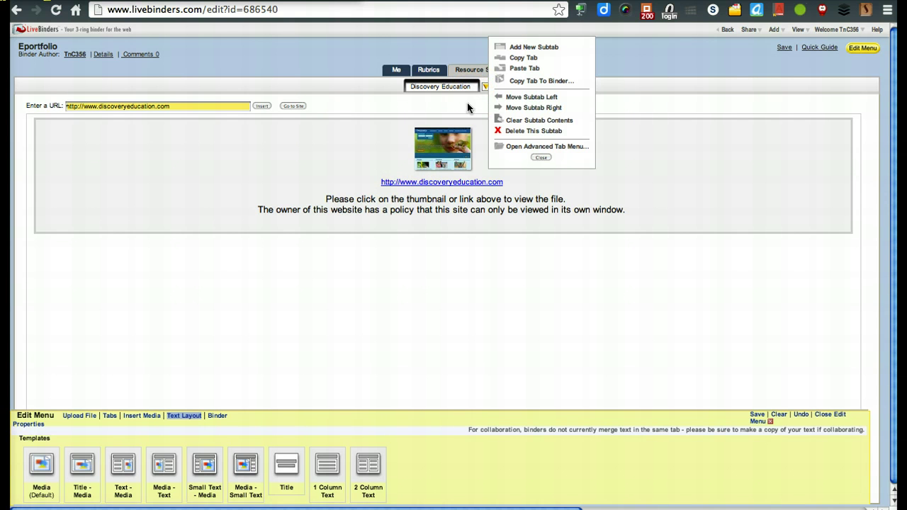
left_click(542, 157)
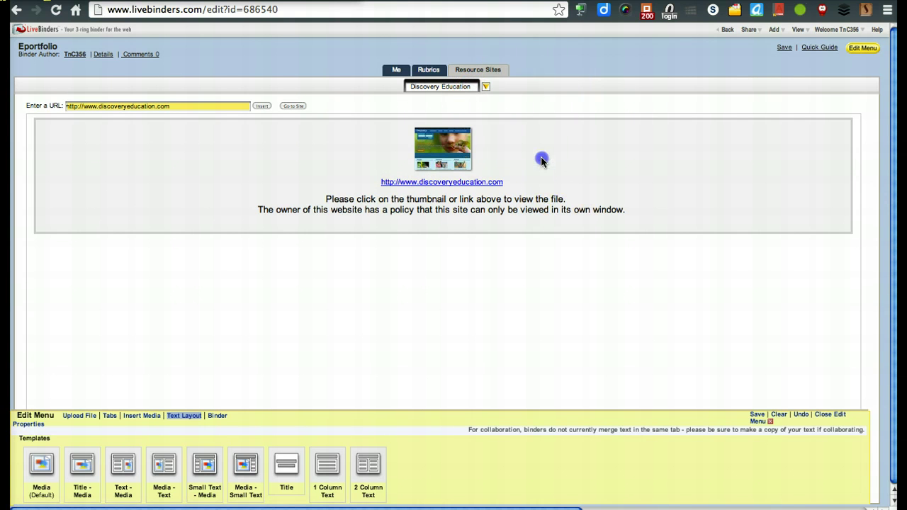
left_click(496, 73)
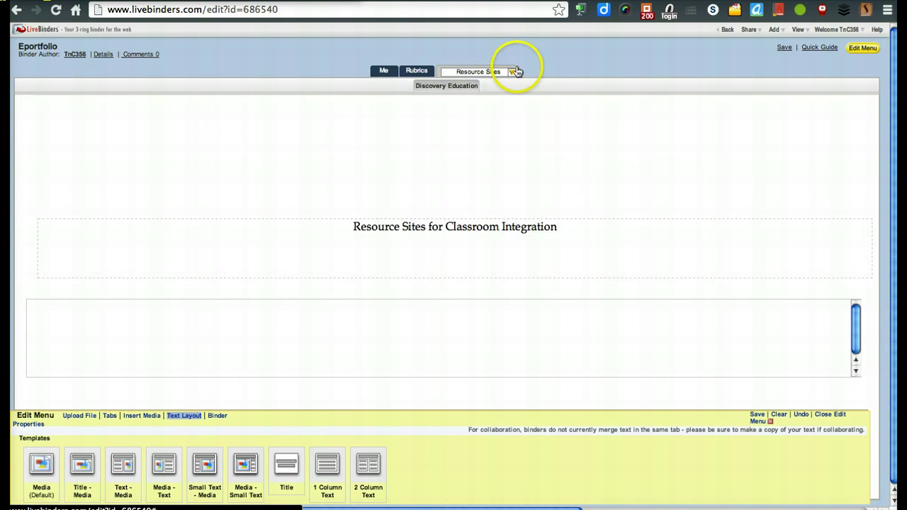
left_click(511, 74)
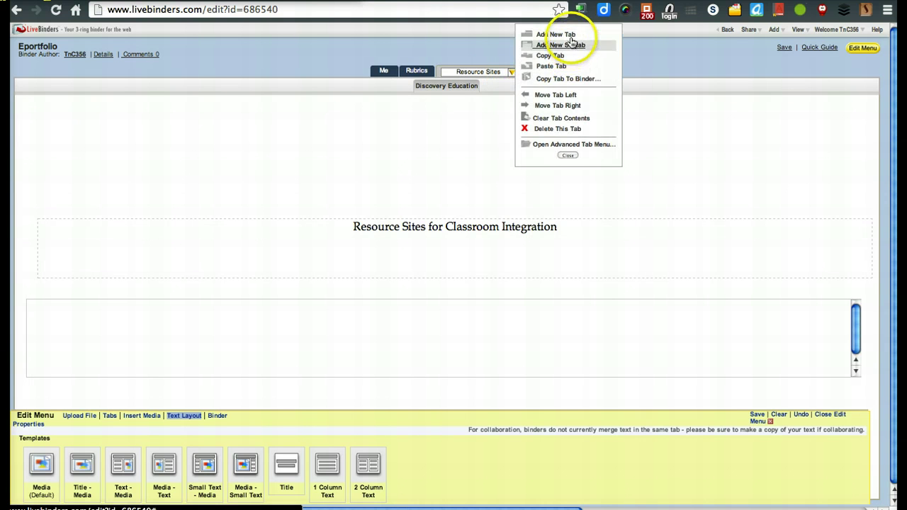
left_click(567, 45)
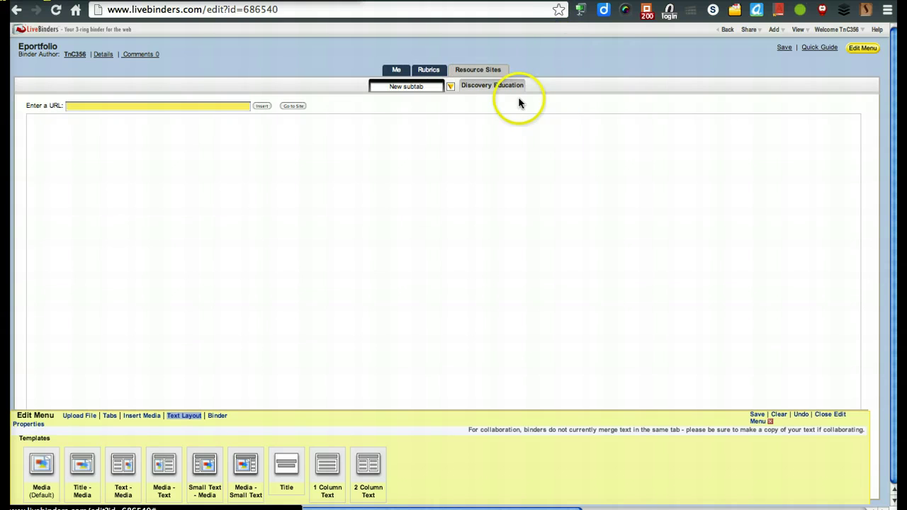
left_click(184, 106)
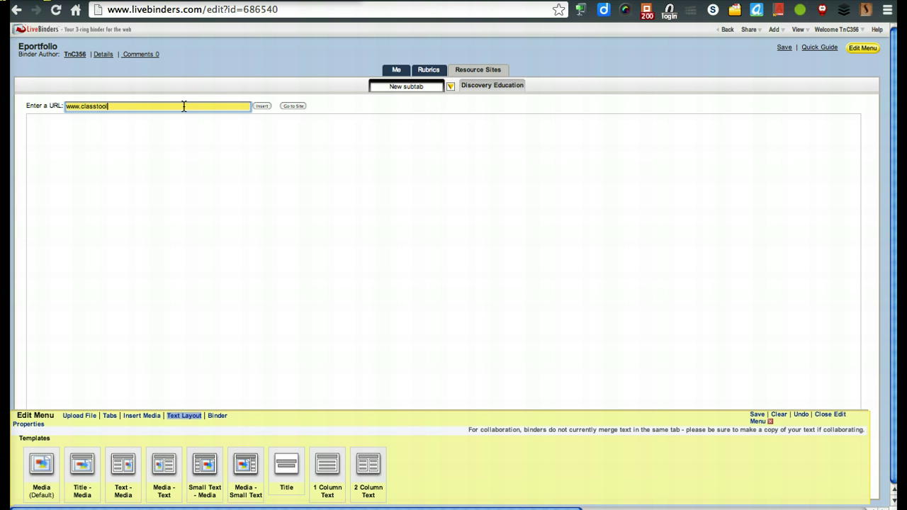
left_click(266, 106)
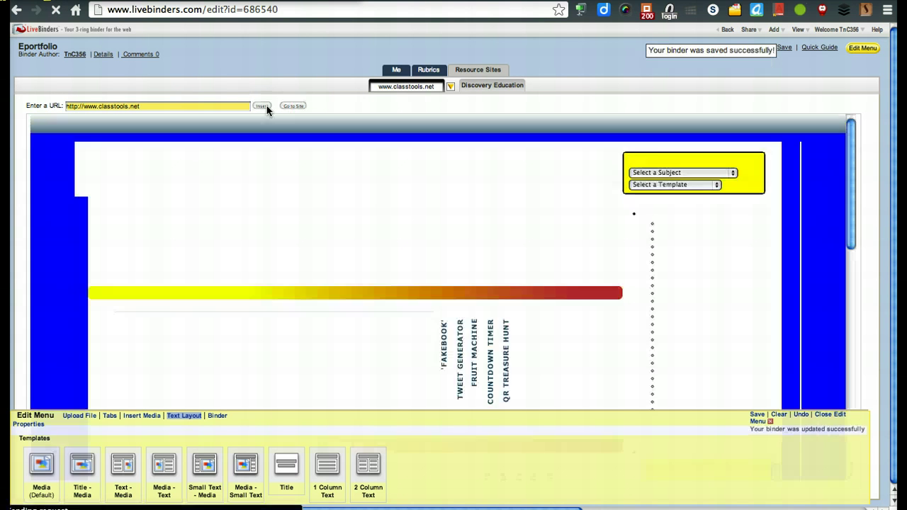
left_click(516, 221)
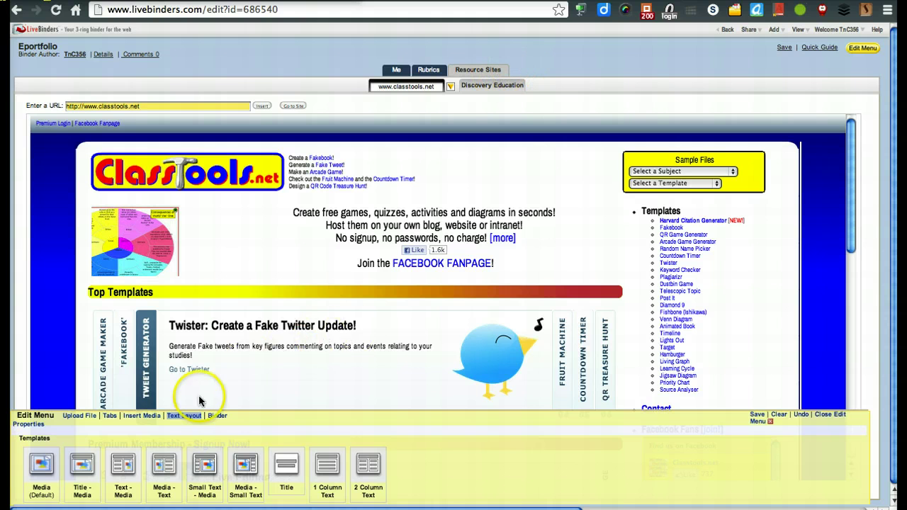
left_click(110, 416)
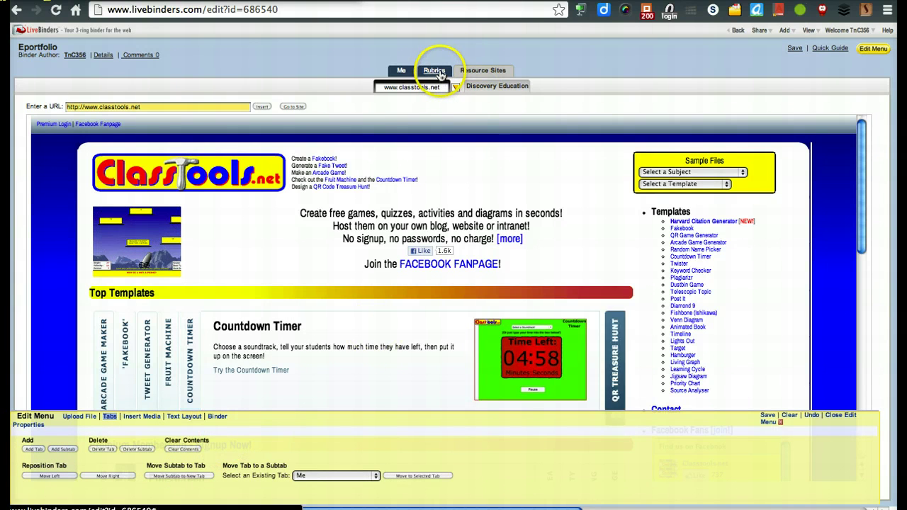
left_click(33, 449)
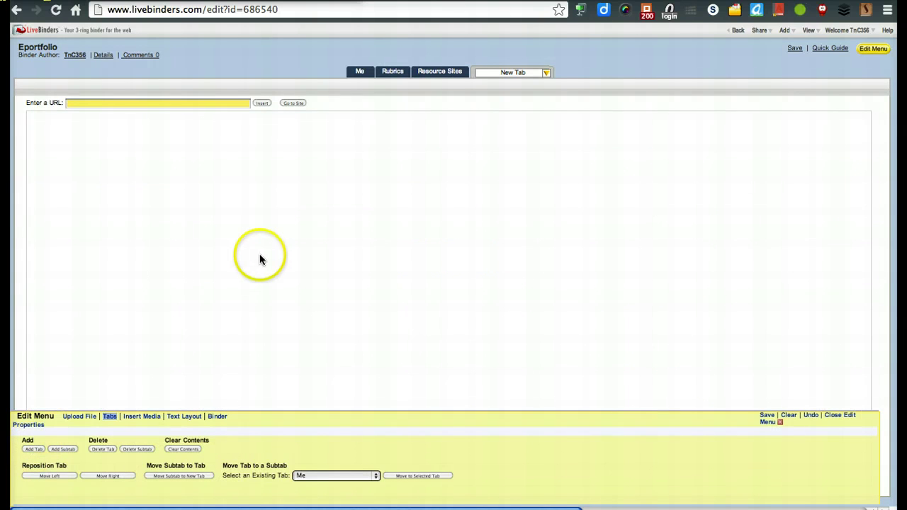
left_click(546, 75)
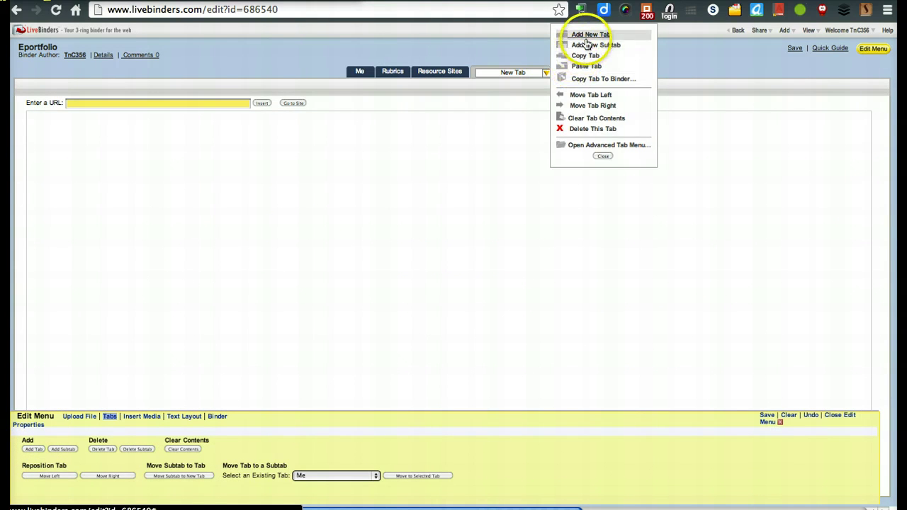
left_click(586, 44)
left_click(469, 87)
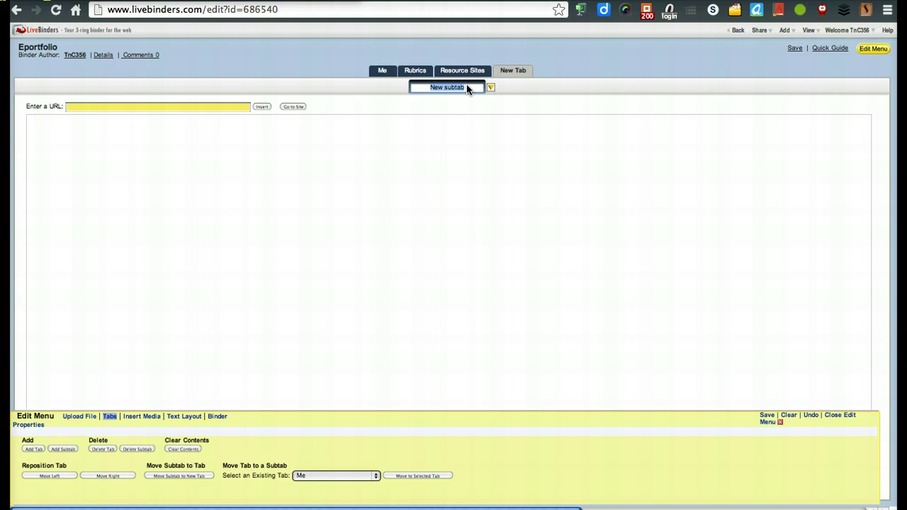
type("Cybraryman")
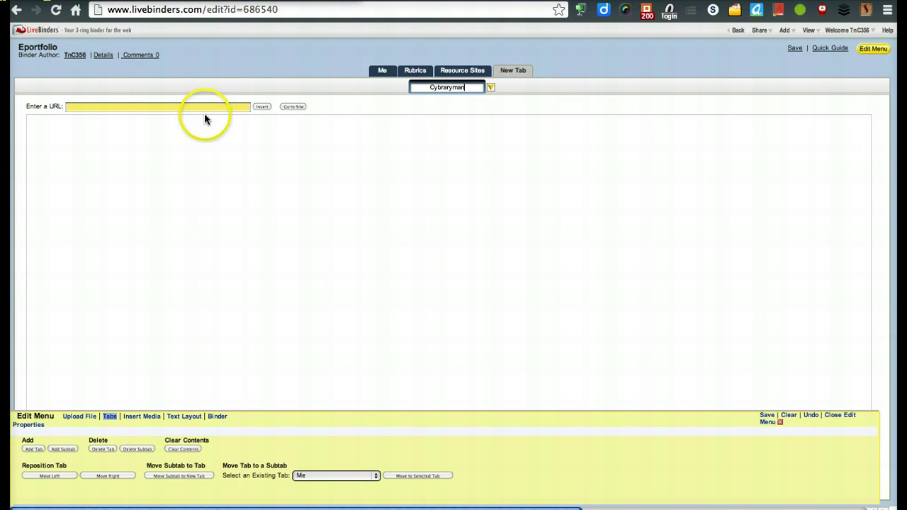
left_click(205, 110)
type("www.cybraryman.com")
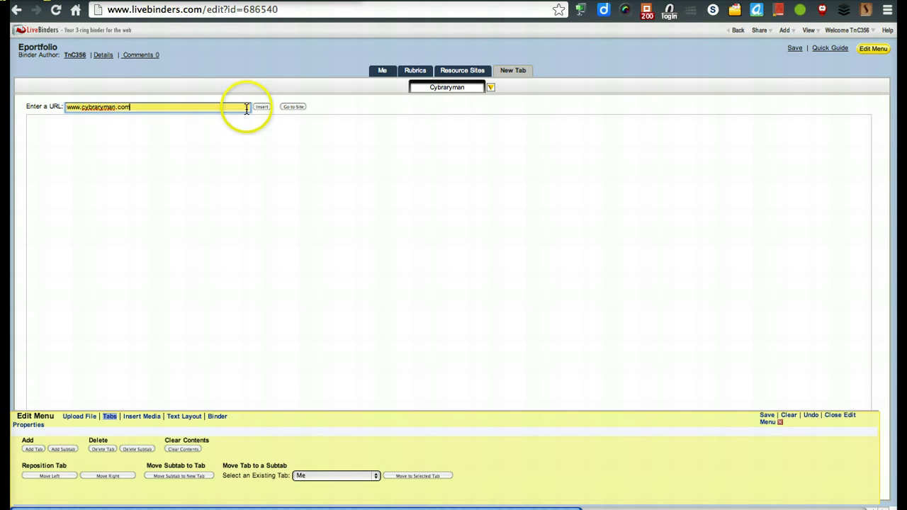
left_click(261, 107)
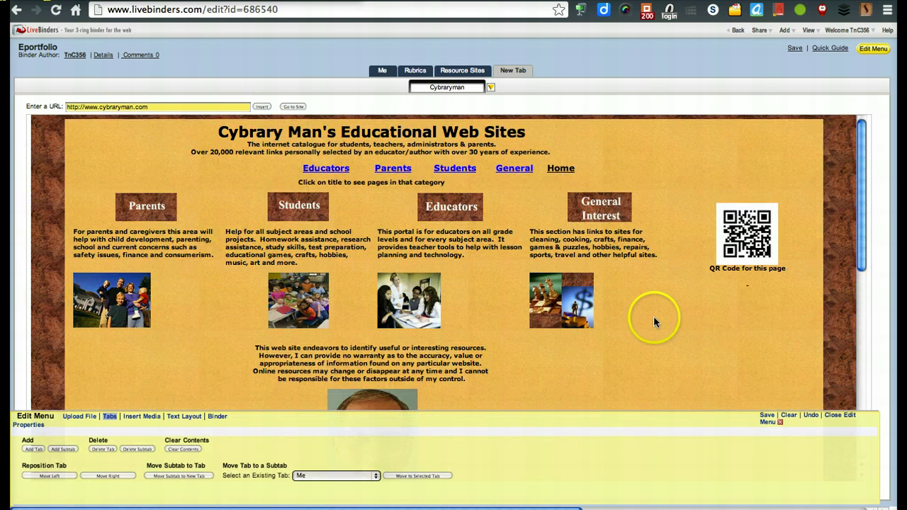
scroll(654, 316, "down", 3)
scroll(653, 316, "up", 3)
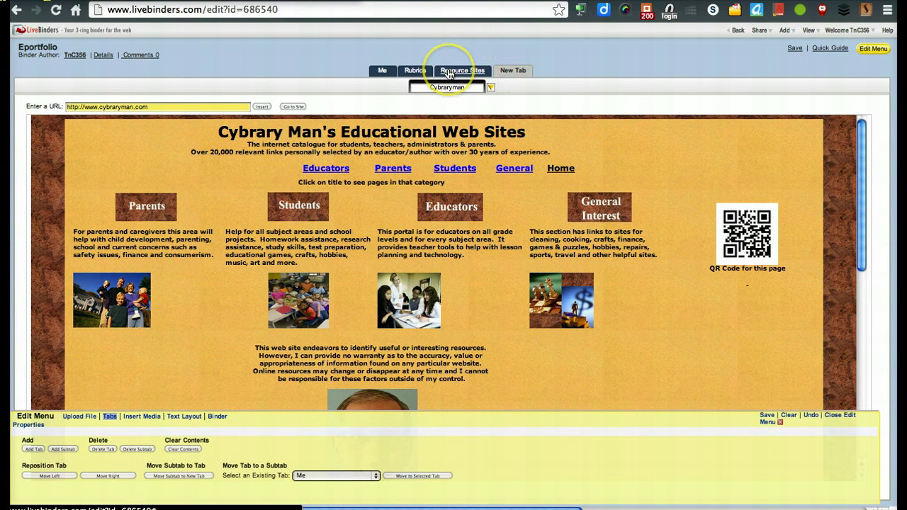
Step: Move the Cybraryman subtab into the existing Resource Sites tab
left_click(108, 418)
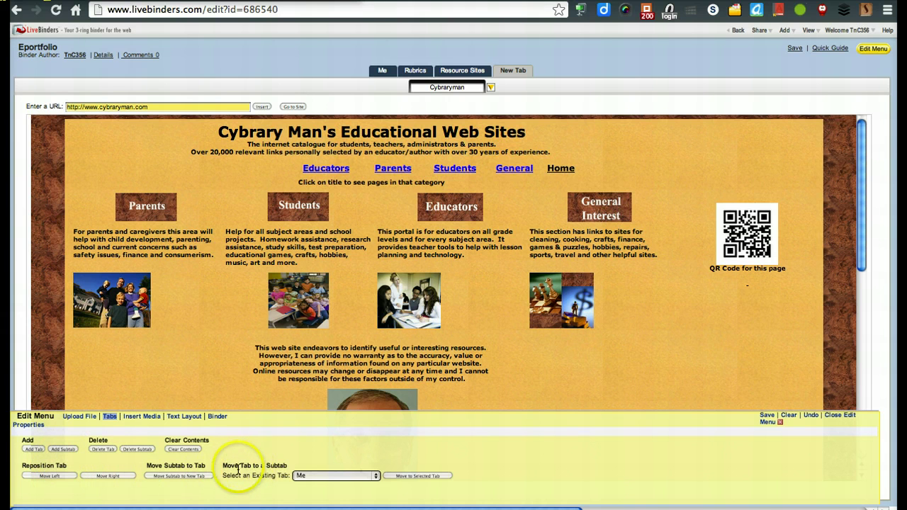
triple_click(274, 461)
triple_click(275, 462)
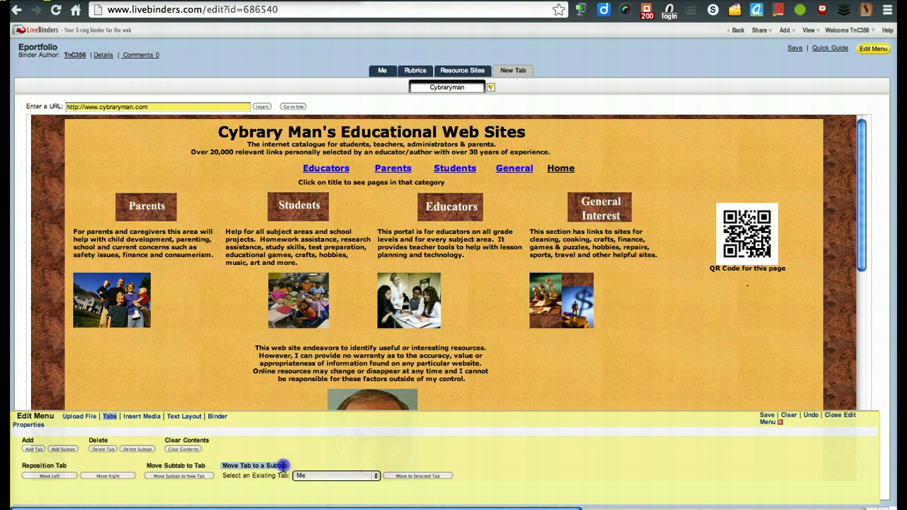
left_click(324, 479)
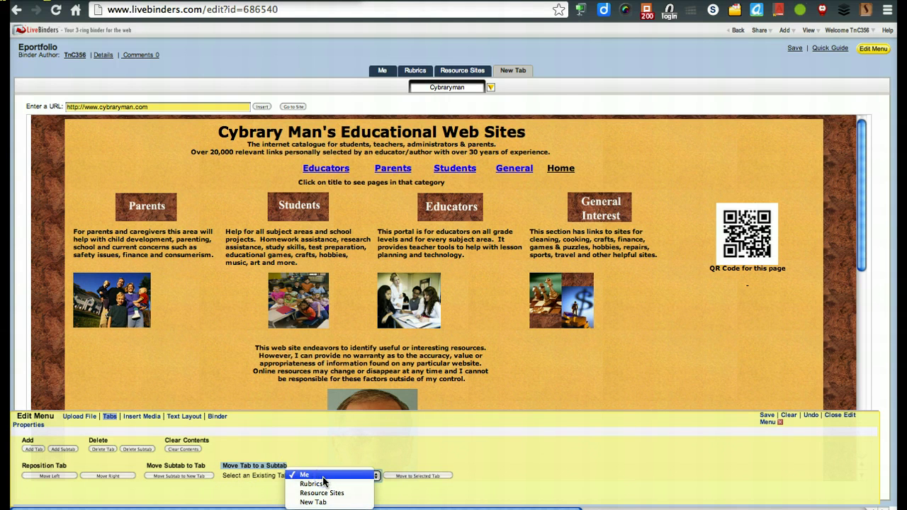
left_click(326, 494)
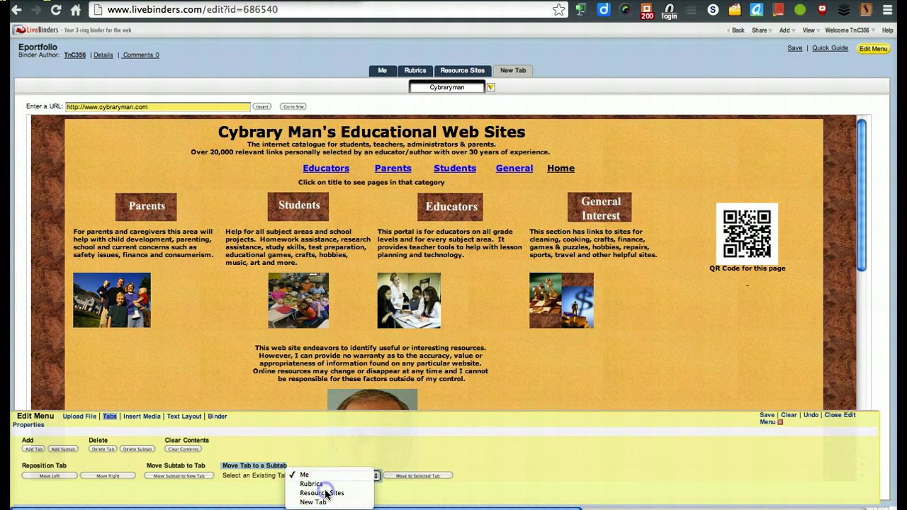
left_click(326, 494)
left_click(404, 478)
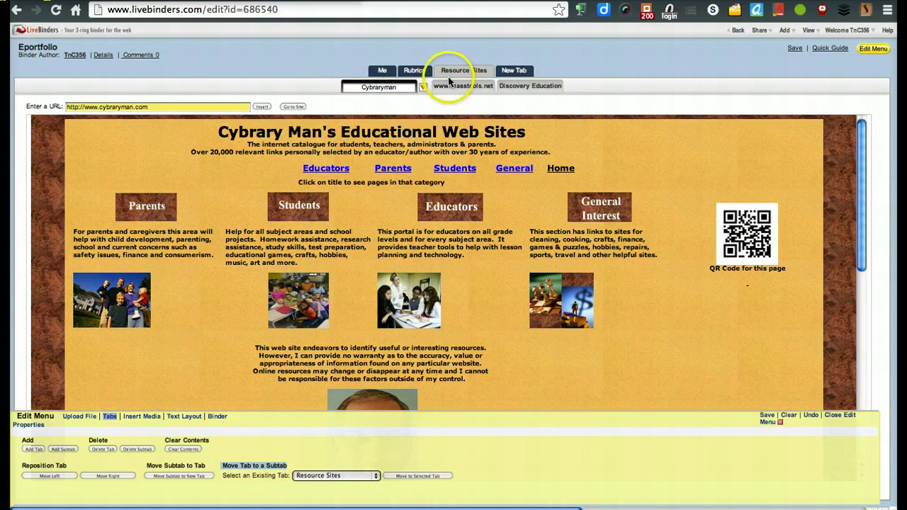
Step: Switch to the now-empty New Tab page
left_click(512, 71)
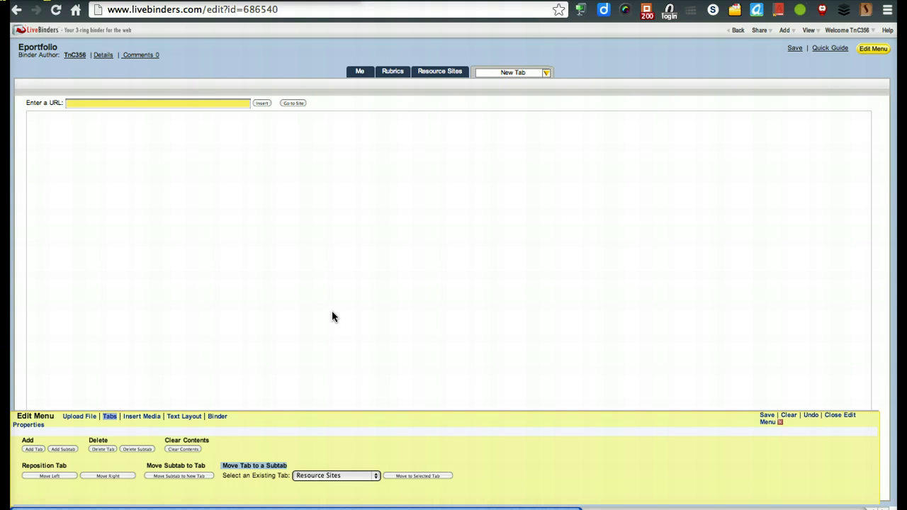
left_click(242, 384)
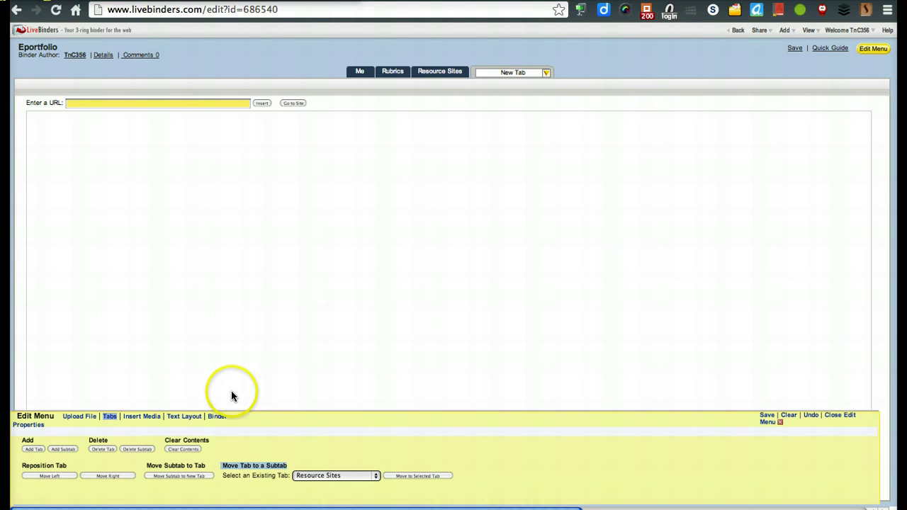
left_click(279, 335)
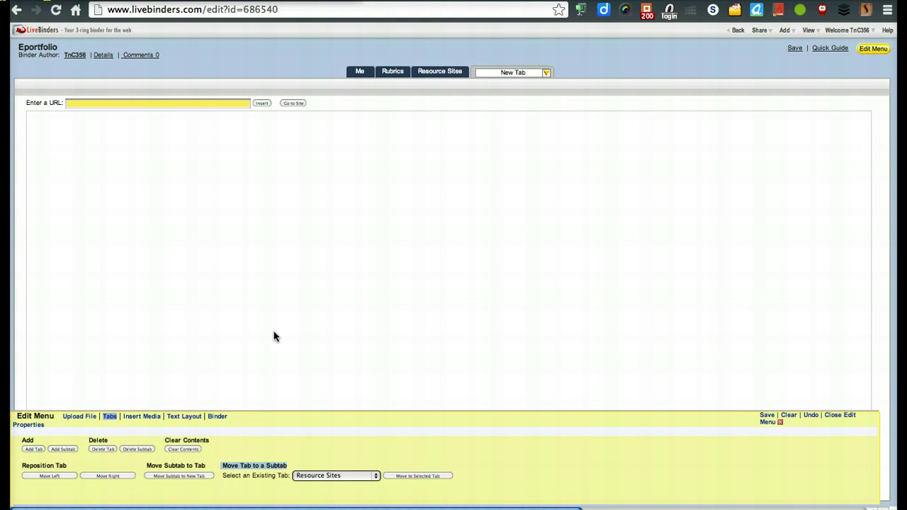
Step: Set up a YouTube Videos search by Tags for 'Digital Footprint'
left_click(142, 418)
left_click(64, 443)
key("super+a")
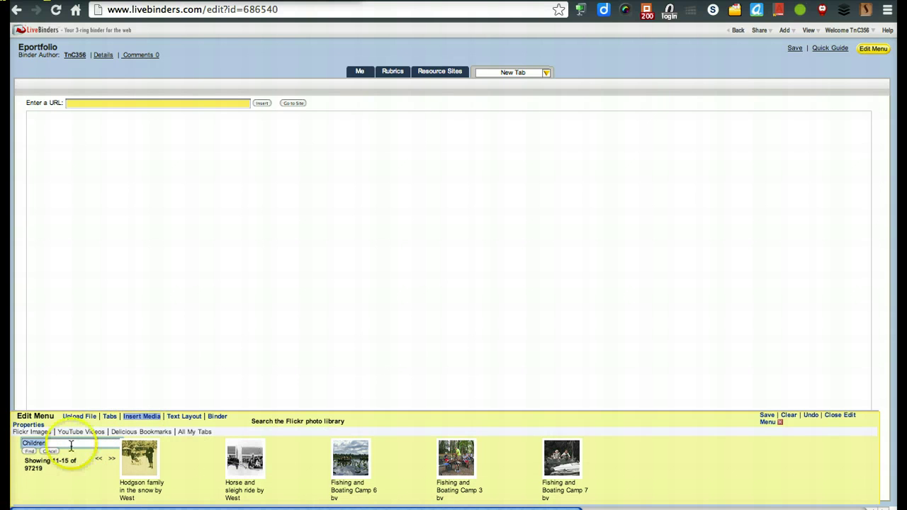
left_click(85, 434)
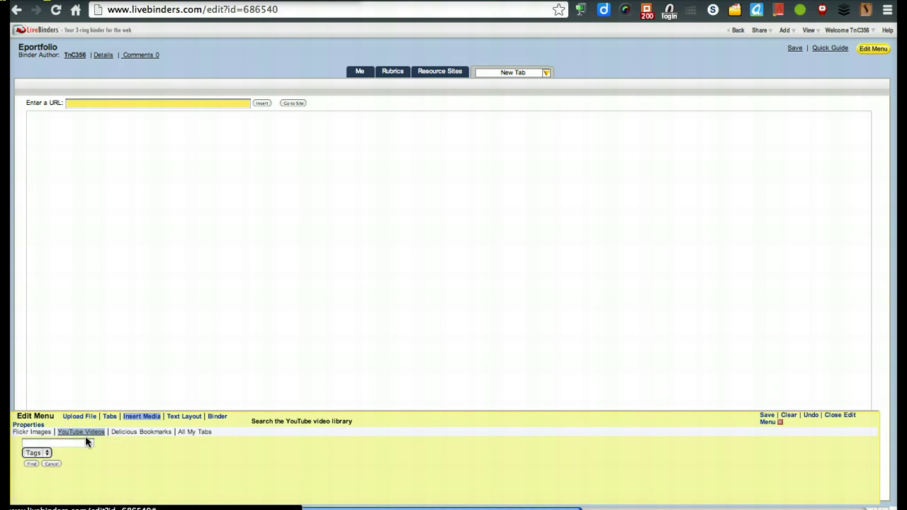
left_click(78, 443)
type("Digital Footpring")
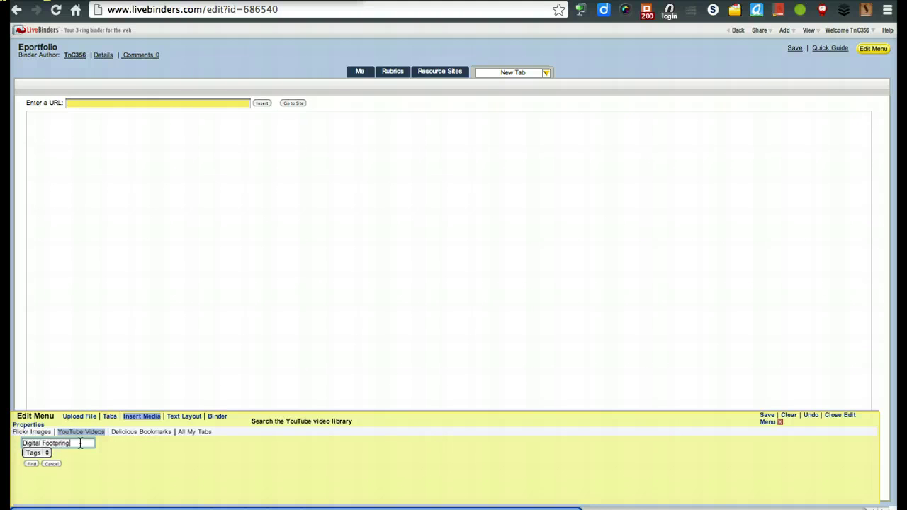
left_click(79, 442)
key("BackSpace")
type("t")
key("Tab")
Step: Run the search and embed the Digital Dossier (4:24) video on the page
left_click(31, 464)
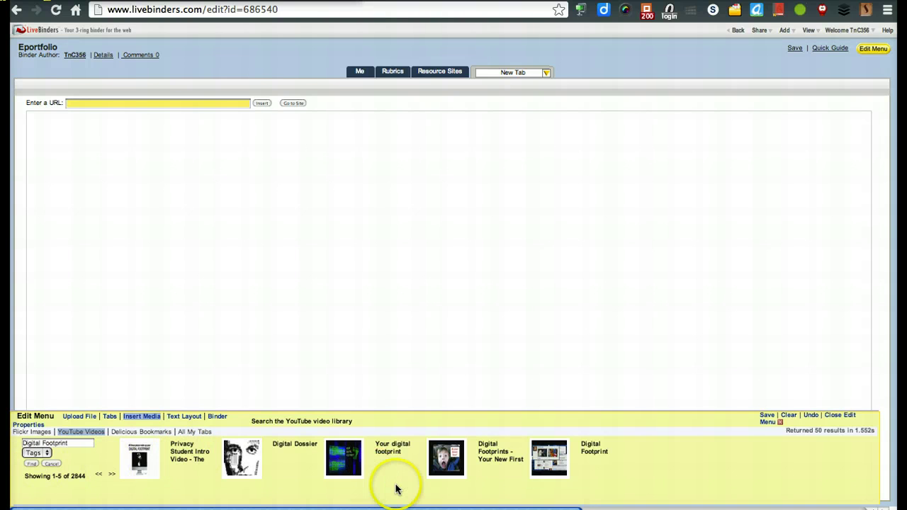
left_click(240, 459)
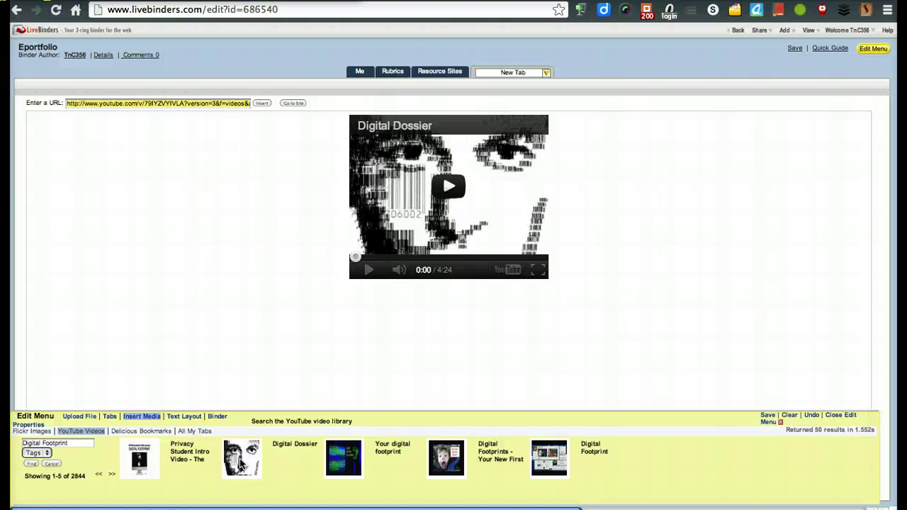
left_click(44, 453)
Step: Add a New Tab subtab embedding the 21st Century Classroom chat video from a User search
left_click(35, 460)
left_click(545, 72)
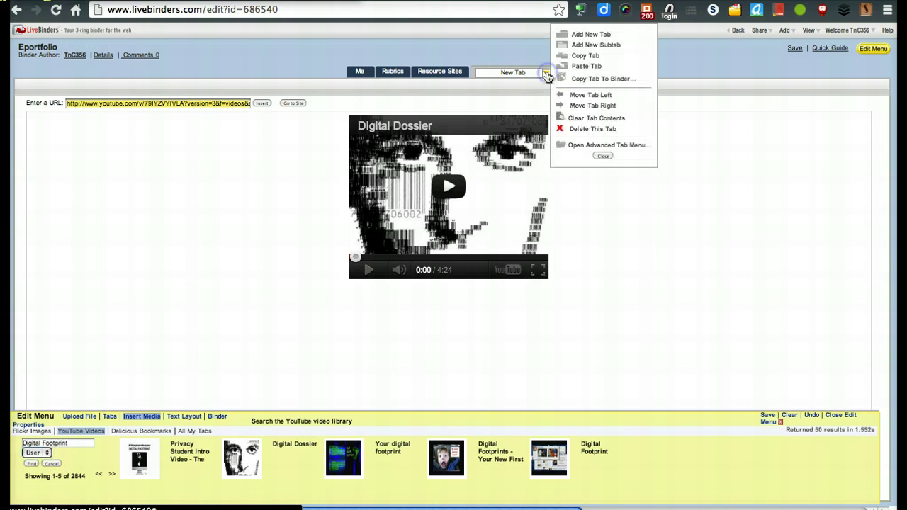
left_click(614, 45)
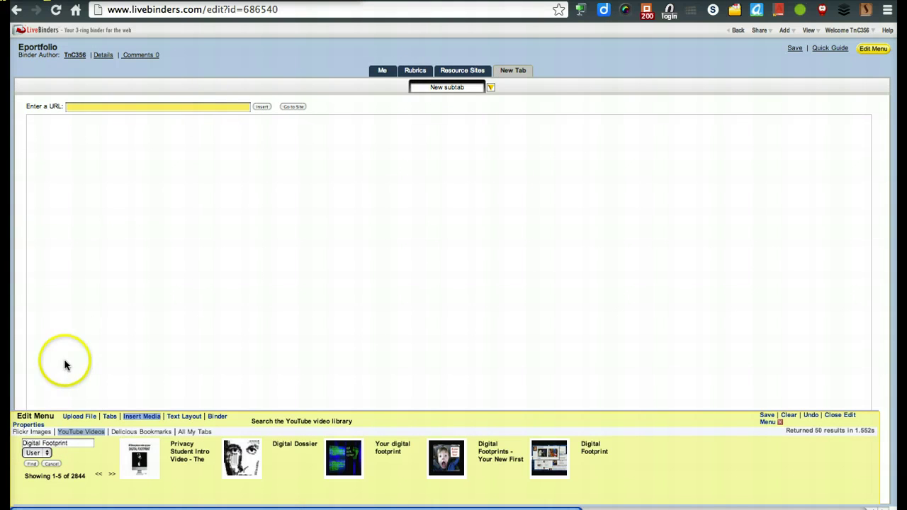
double_click(71, 444)
key("BackSpace")
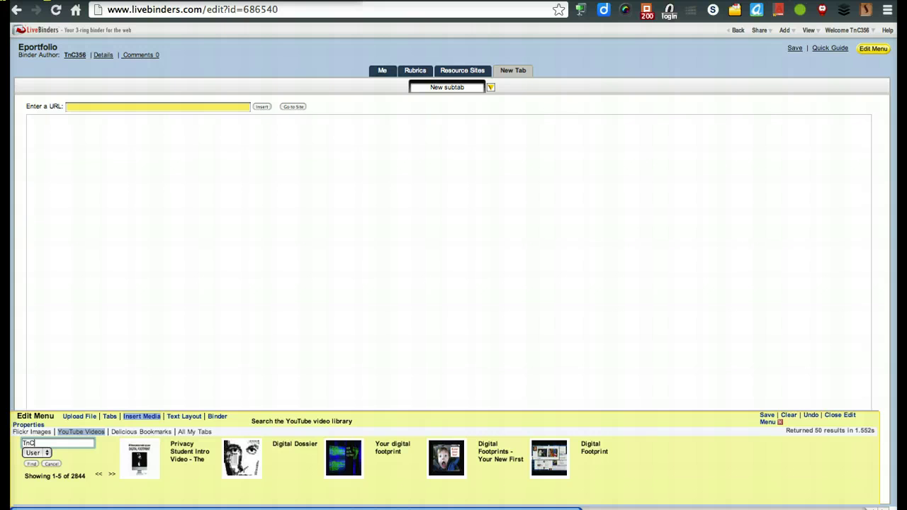
left_click(31, 464)
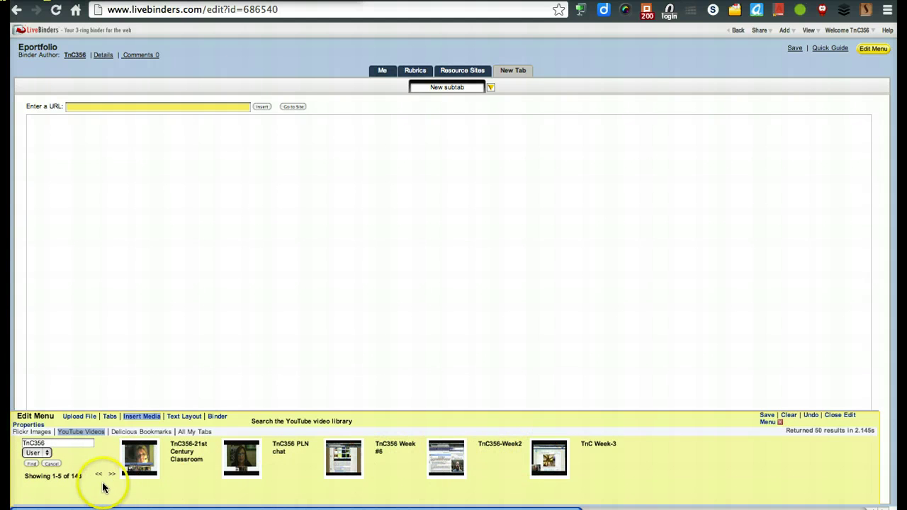
left_click(141, 459)
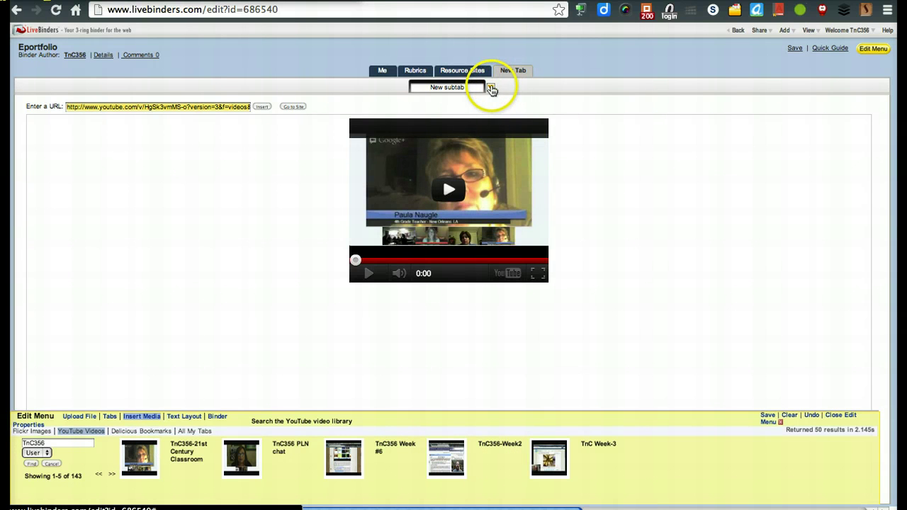
Step: Add a second subtab embedding the PLN chat video
left_click(492, 89)
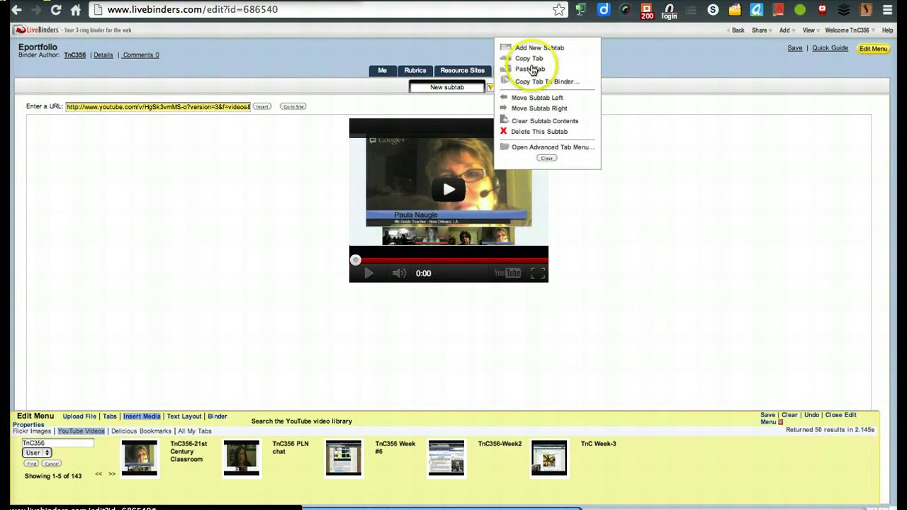
left_click(541, 49)
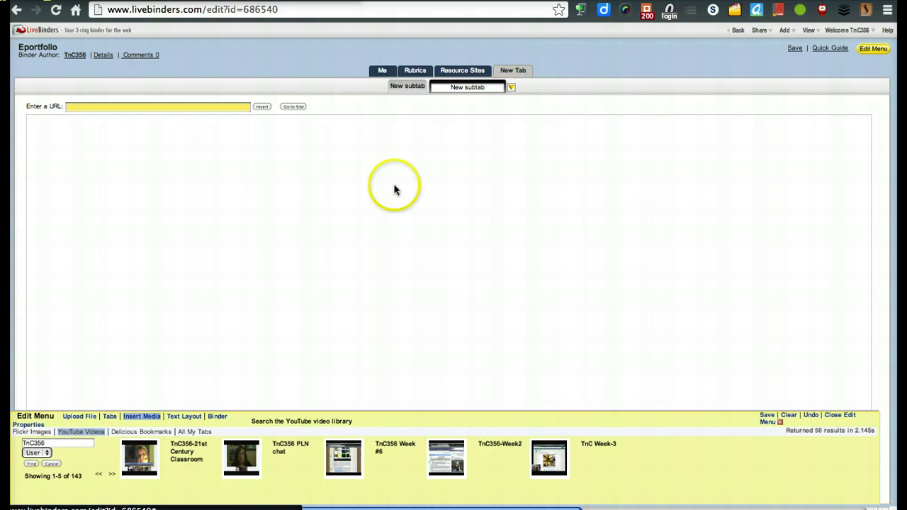
left_click(240, 461)
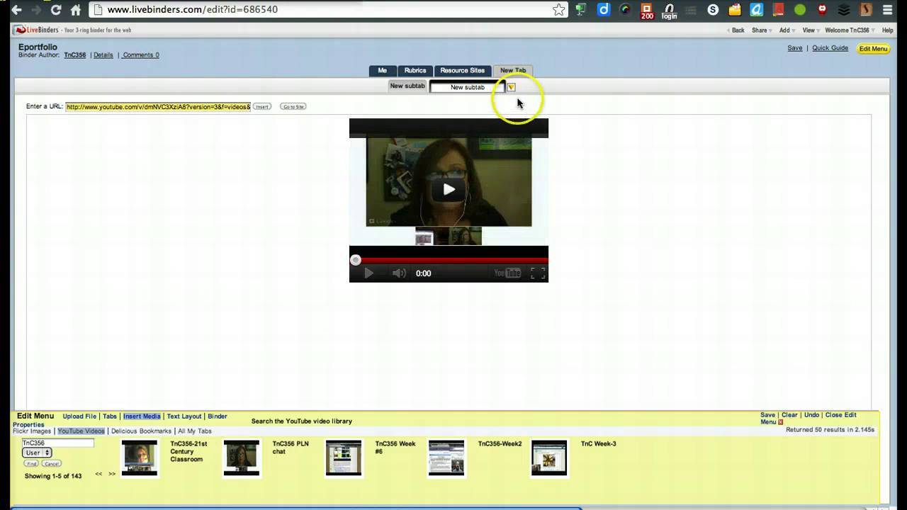
Step: Rename the New Tab tab to 'Digital Footprint'
left_click(520, 71)
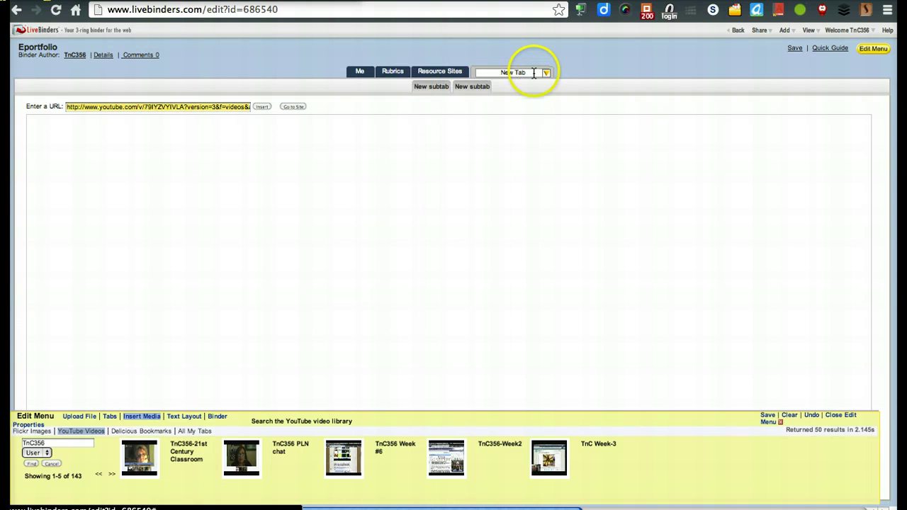
left_click(534, 72)
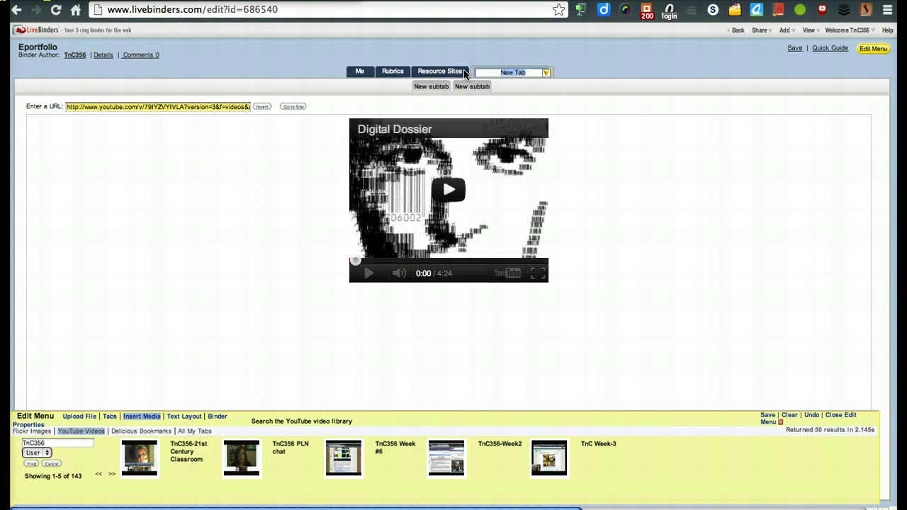
type("Digit")
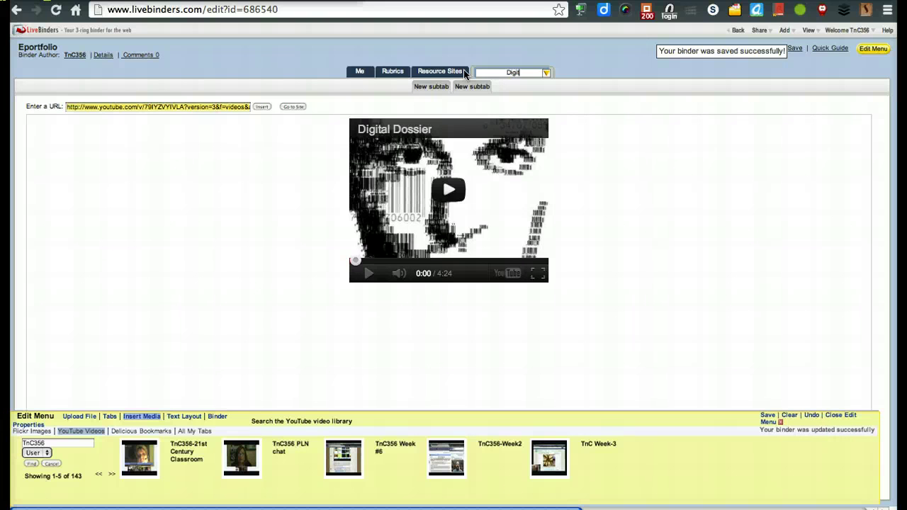
type("al Footprint")
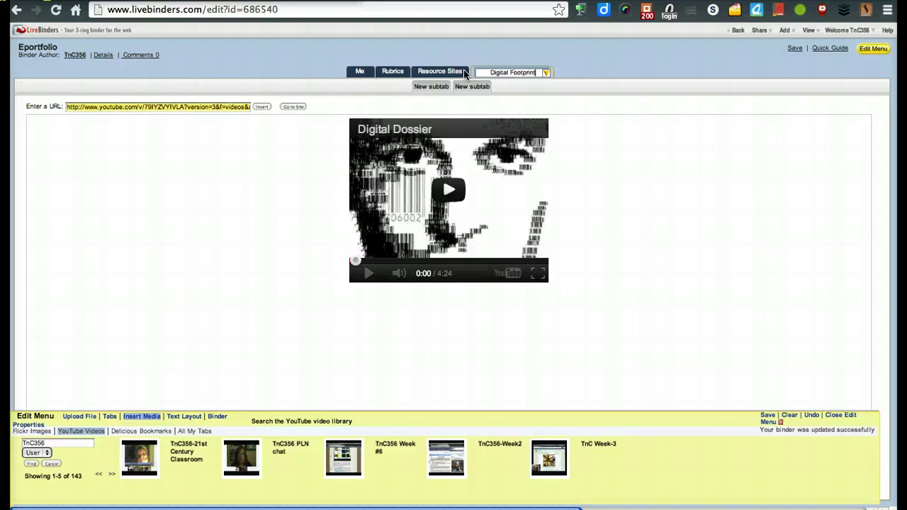
left_click(480, 85)
Step: Rename the two subtabs to 'Educators Using Technology' and 'Teacher Support'
left_click(437, 87)
double_click(439, 86)
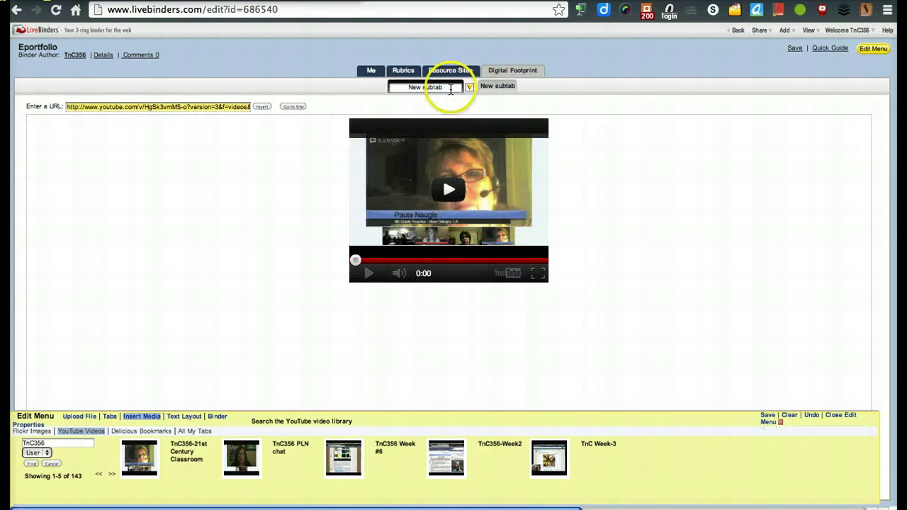
left_click_drag(345, 86, 342, 88)
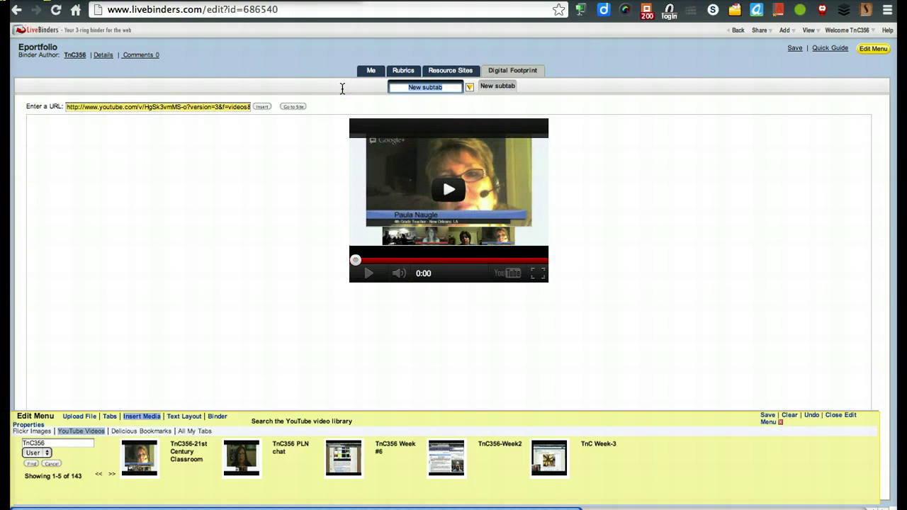
type("Educators Using Technology")
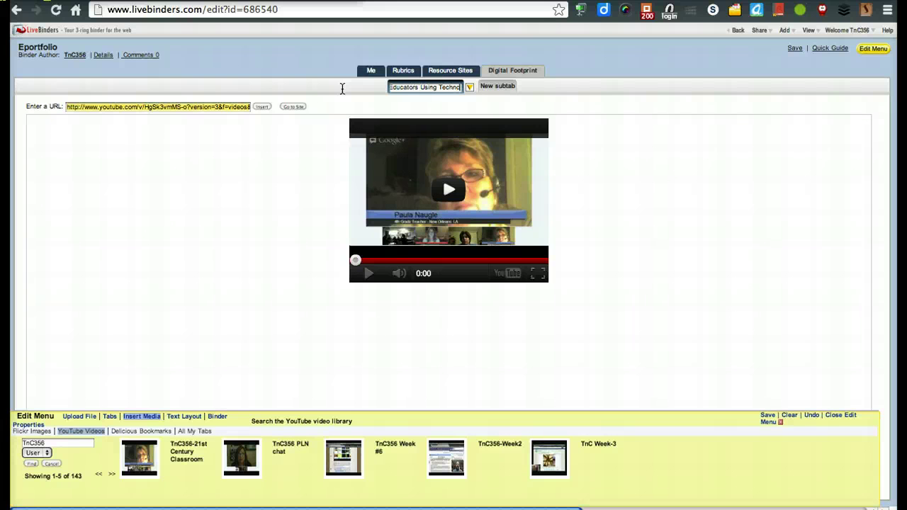
left_click(365, 100)
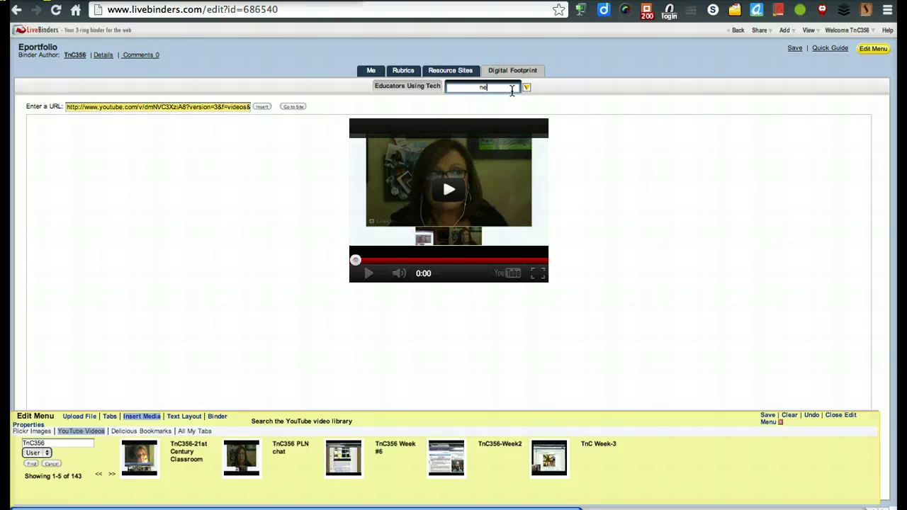
type("Teacher Support")
Step: Dismiss the browser's page menu and click through the binder editor page
right_click(603, 74)
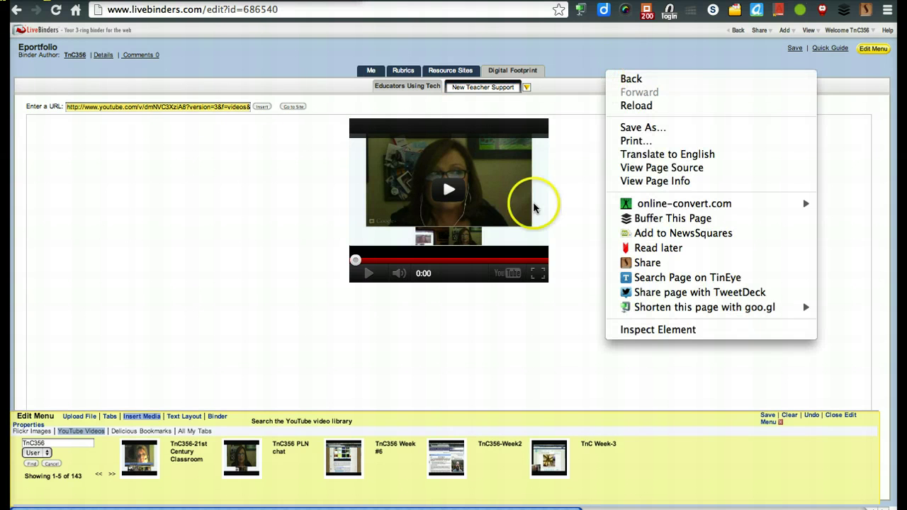
left_click(182, 249)
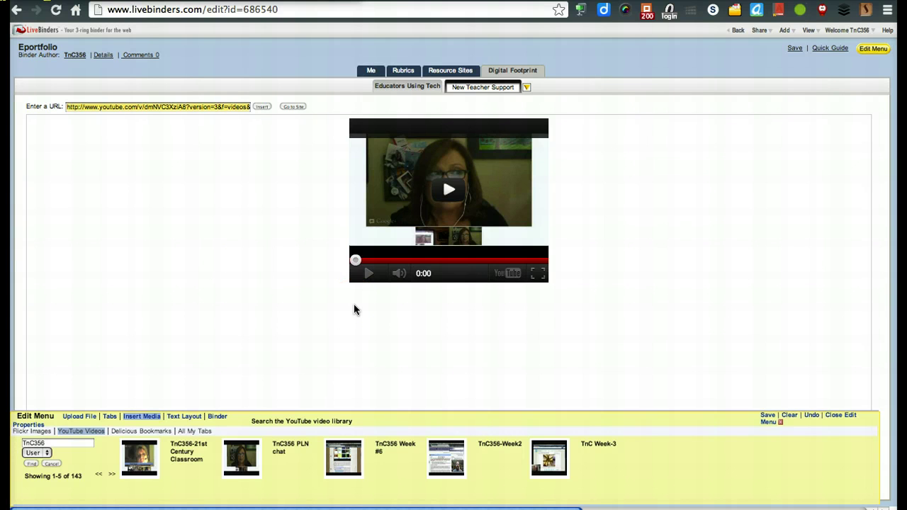
left_click(373, 338)
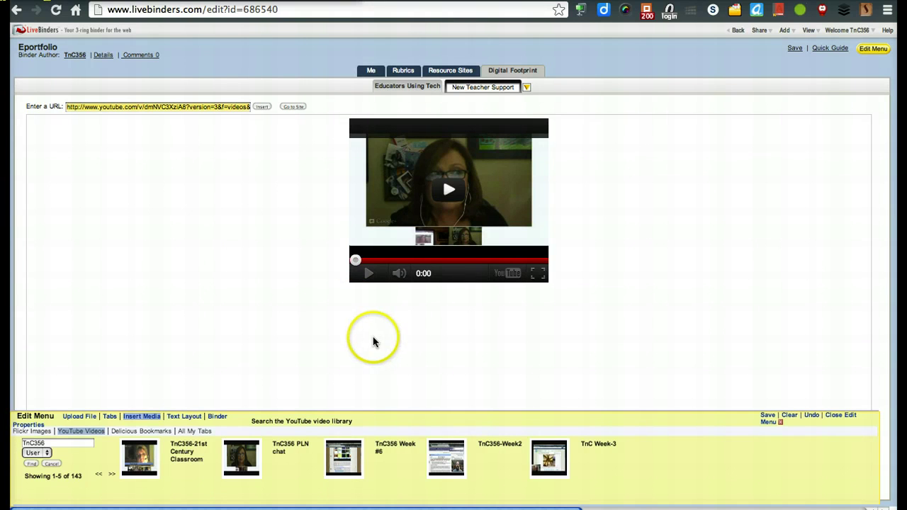
left_click(675, 321)
left_click(743, 369)
left_click(618, 366)
left_click(439, 368)
left_click(245, 379)
left_click(218, 404)
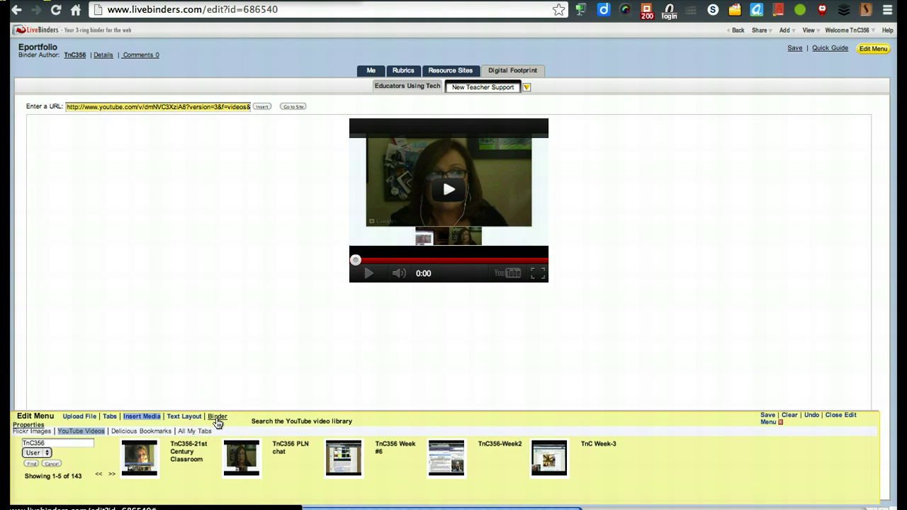
Step: In Binder Properties, keep access at Private – Copy Disabled and save the Eportfolio binder
left_click(217, 420)
left_click(438, 388)
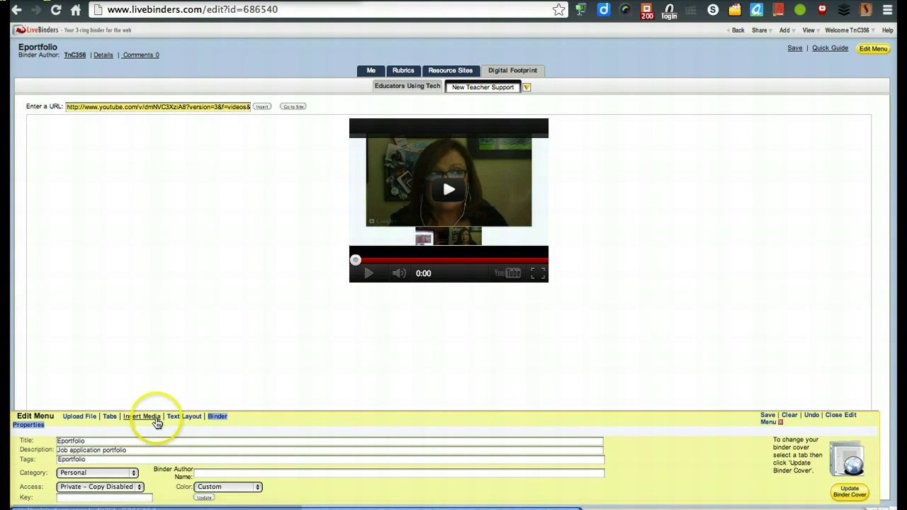
left_click(118, 487)
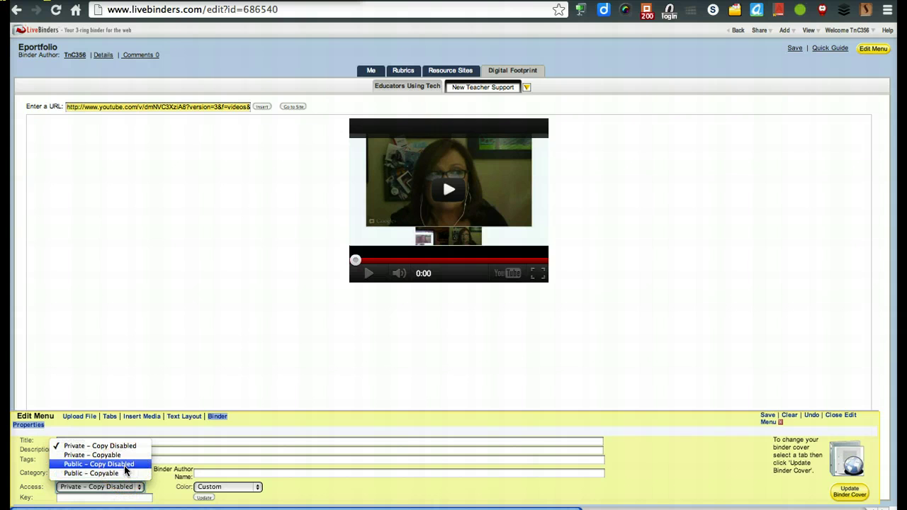
left_click(126, 468)
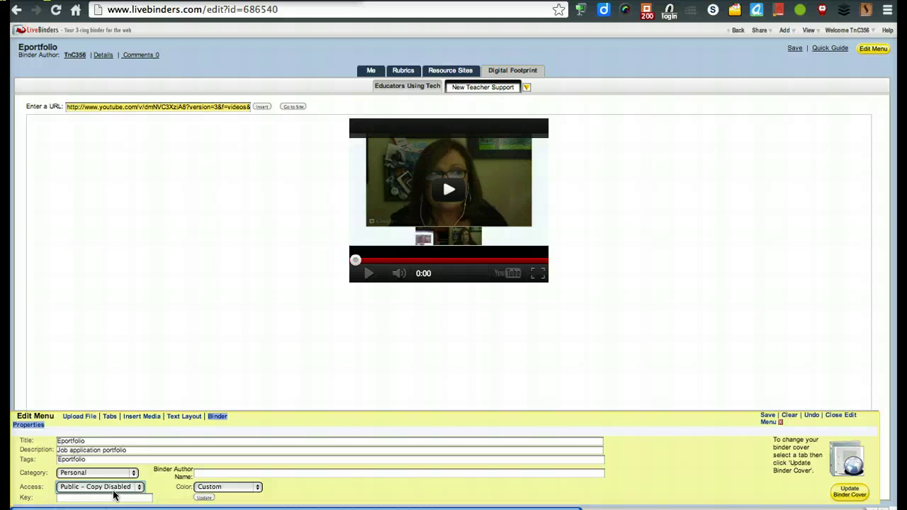
left_click(111, 487)
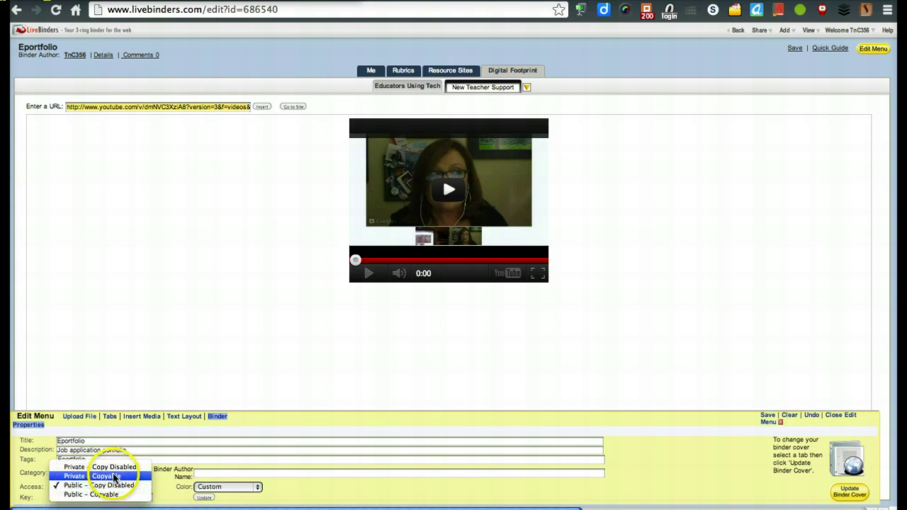
left_click(113, 467)
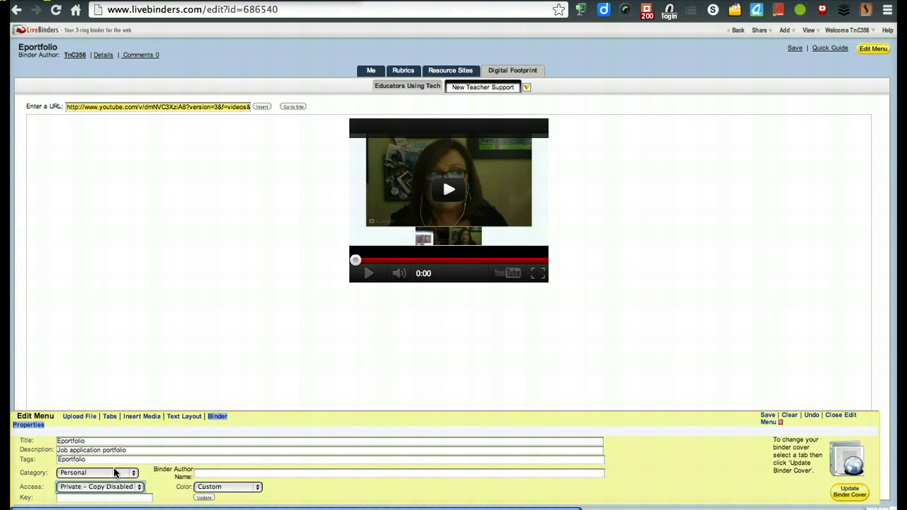
left_click(769, 415)
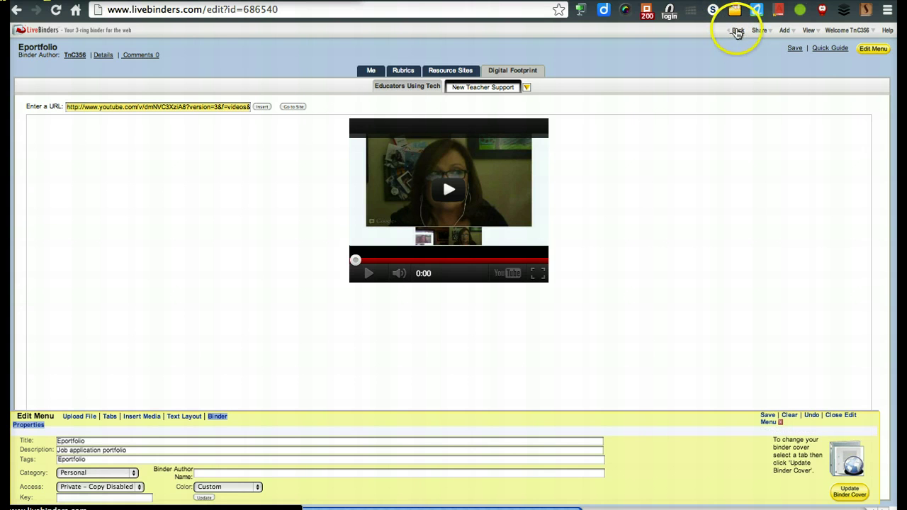
Step: Leave the editor, list all My Binders, and open the Eportfolio binder in view mode
left_click(738, 32)
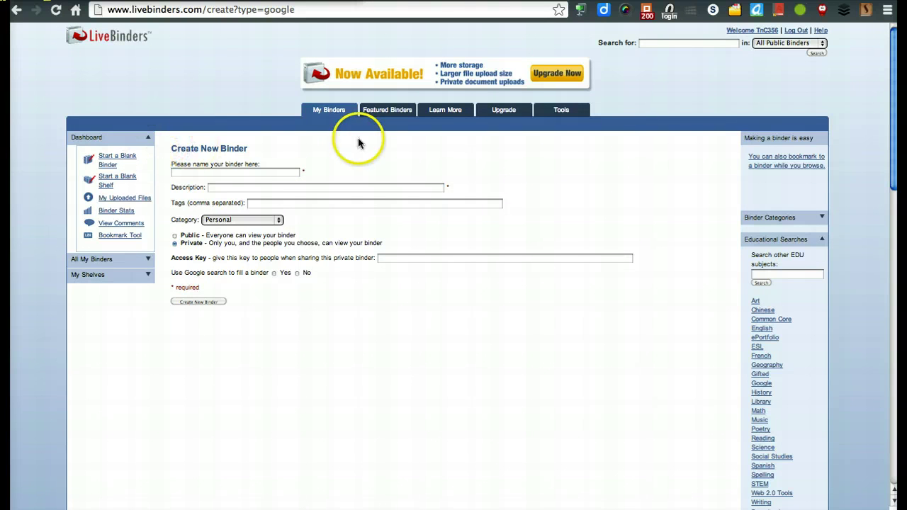
left_click(336, 112)
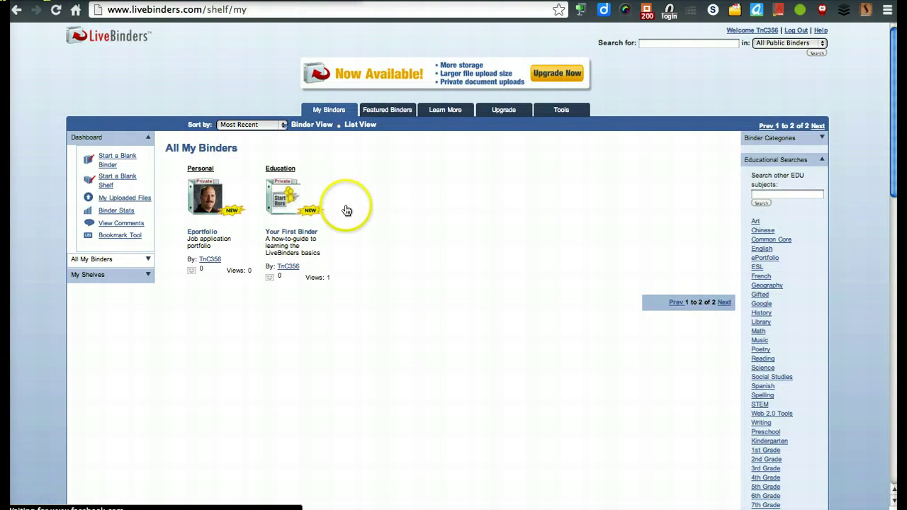
mouse_move(238, 192)
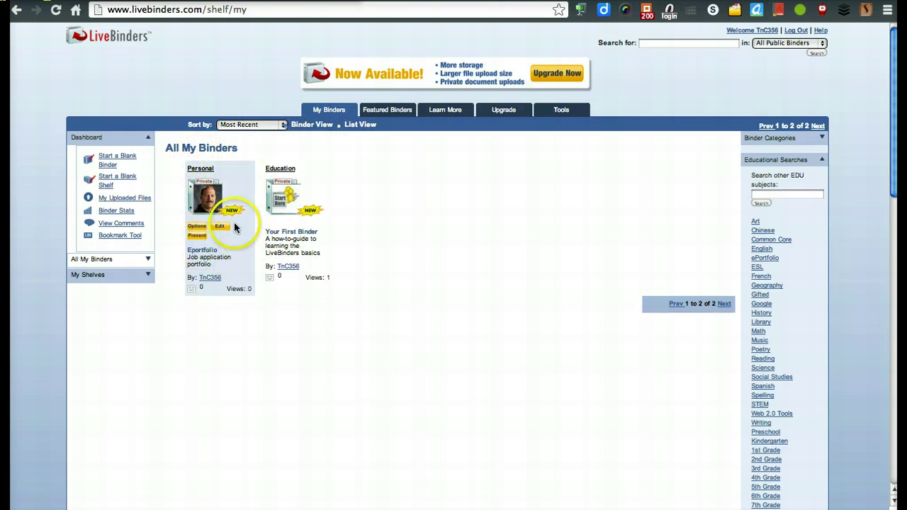
mouse_move(205, 206)
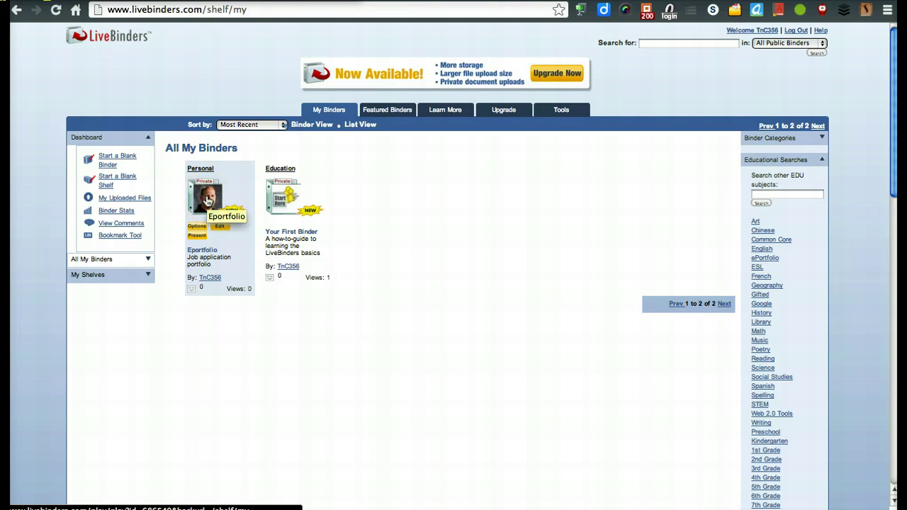
left_click(208, 202)
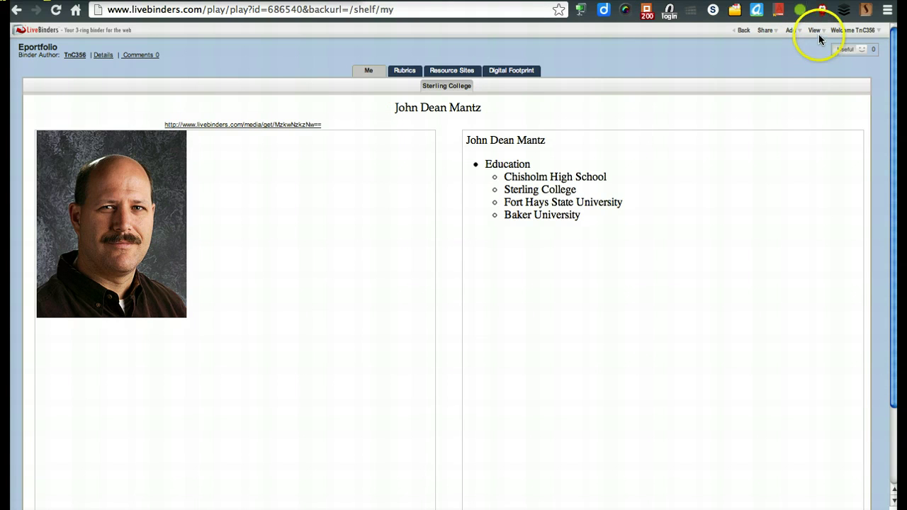
Step: Switch the Eportfolio binder to Edit mode and try updating the cover from the Rubrics page
left_click(816, 32)
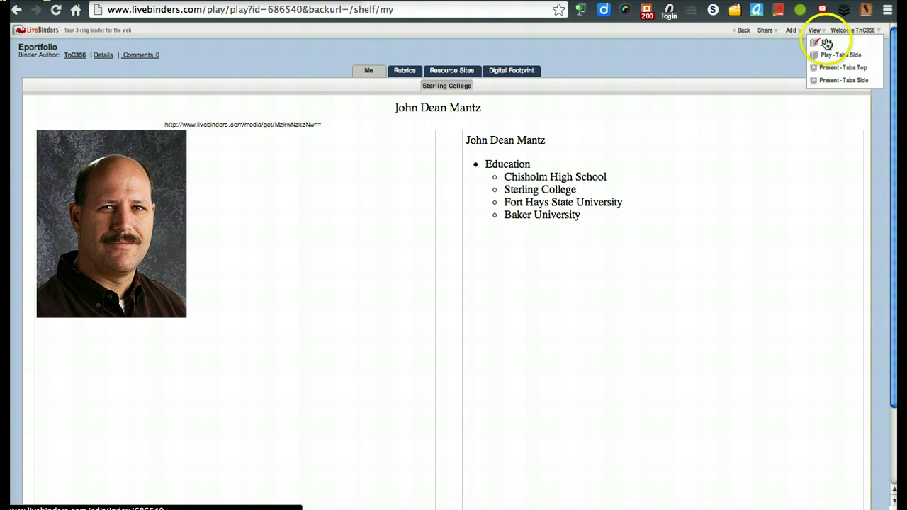
left_click(826, 44)
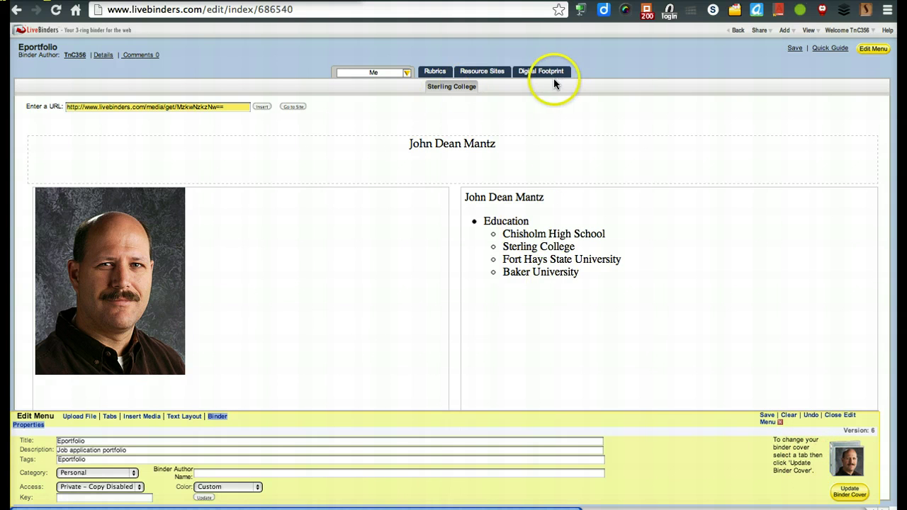
left_click(448, 75)
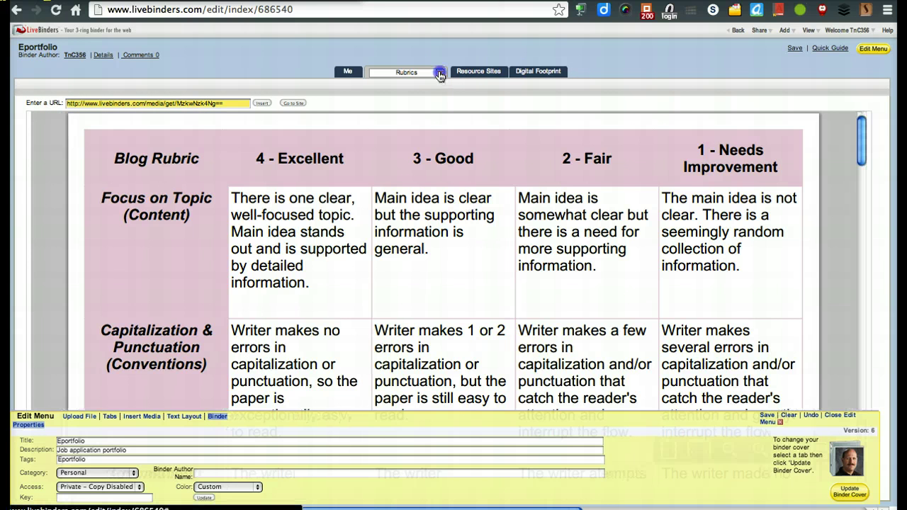
left_click(440, 74)
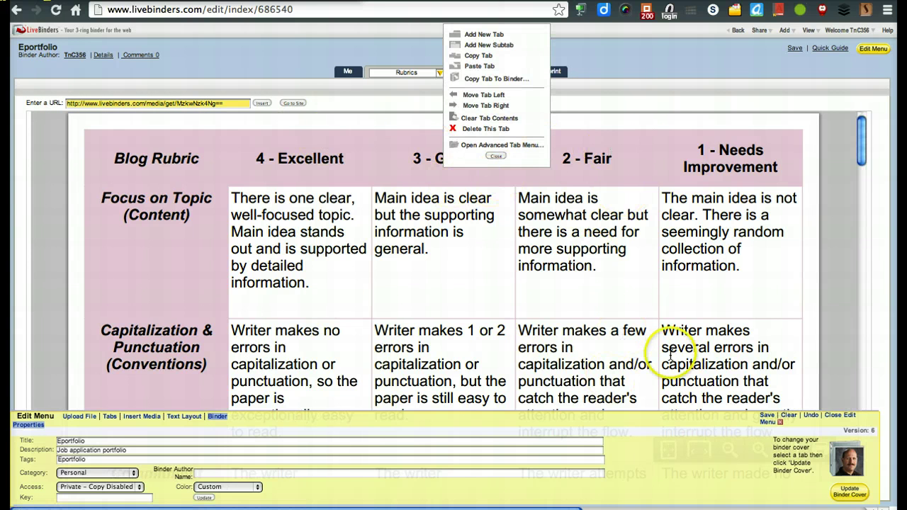
left_click(856, 496)
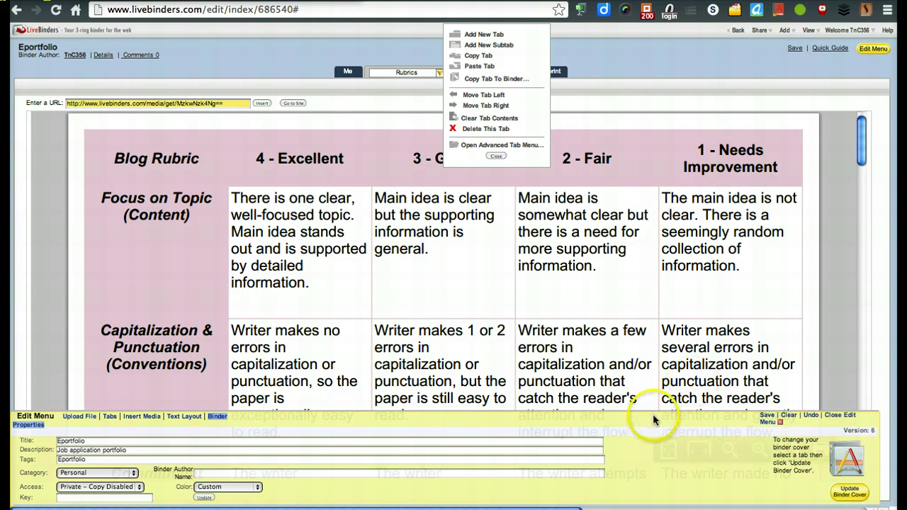
Step: Make the Me page's portrait photo the binder cover, save, and exit the editor
left_click(348, 69)
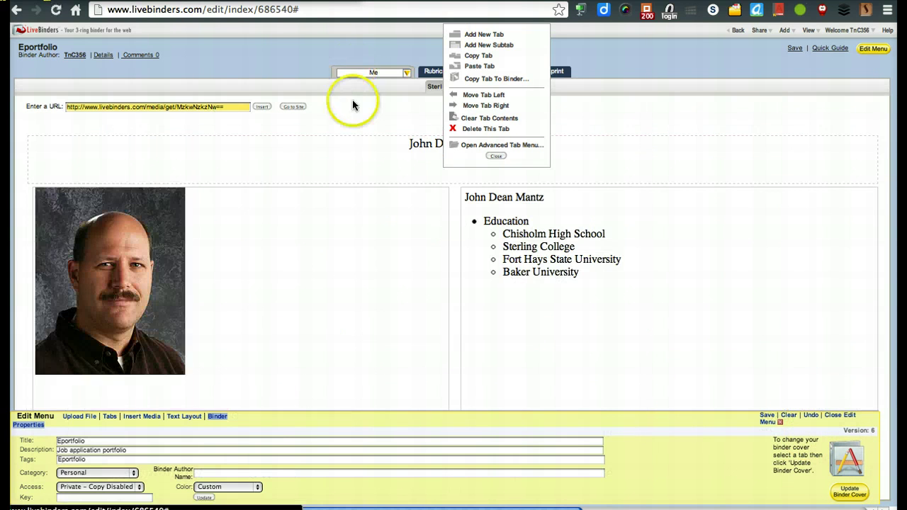
left_click(854, 490)
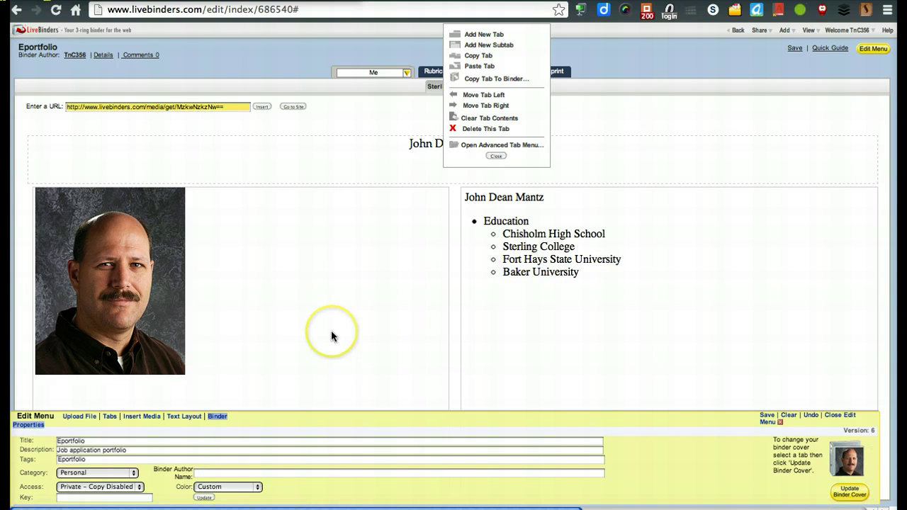
left_click(675, 153)
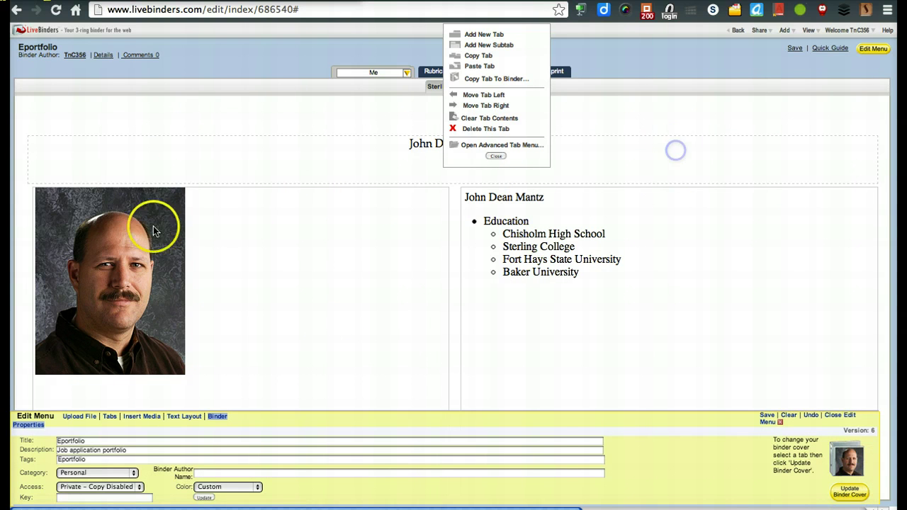
left_click(795, 50)
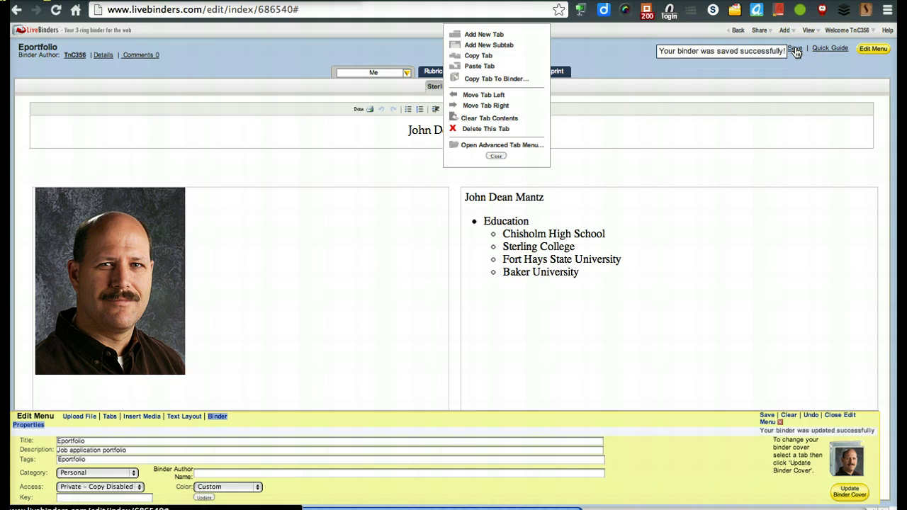
left_click(737, 31)
Step: Go back to All My Binders and open the Eportfolio binder's Options menu
left_click(219, 117)
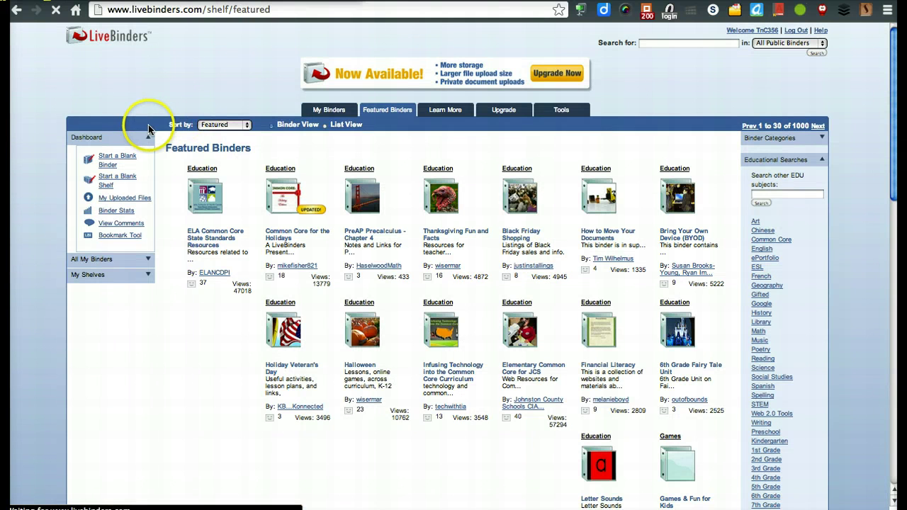
left_click(333, 113)
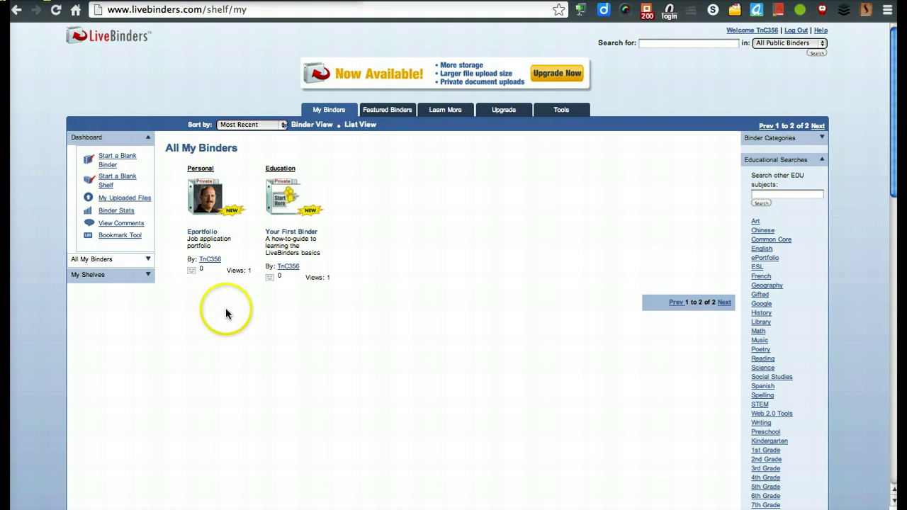
mouse_move(215, 237)
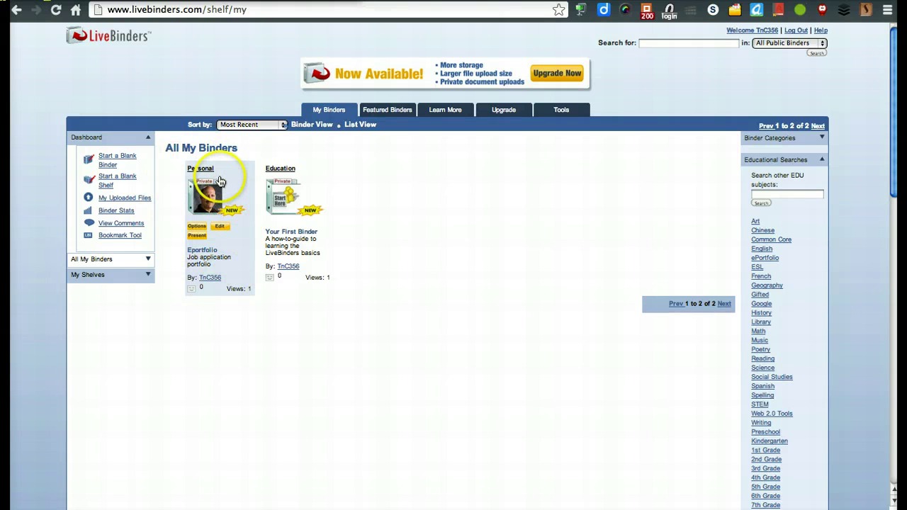
left_click(199, 230)
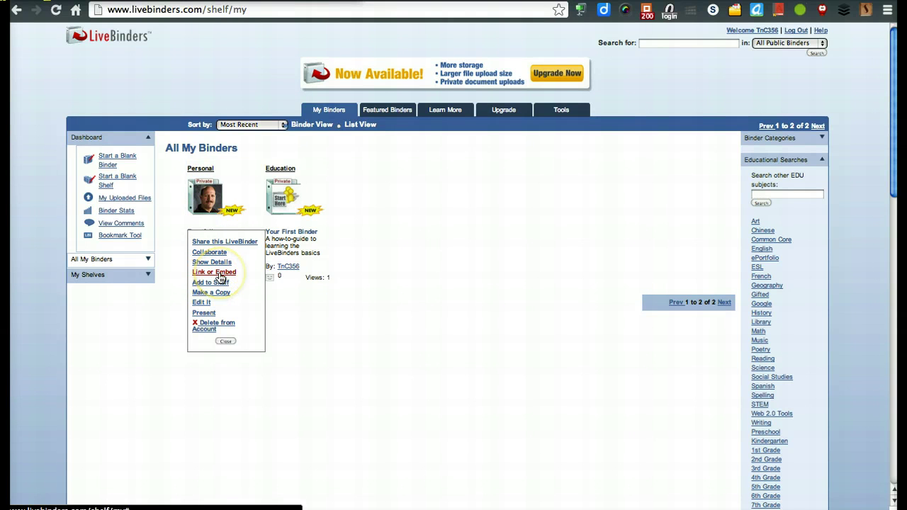
Step: Show the Eportfolio binder's Link/Embed panel and select the icon and open-binder embed codes
left_click(221, 275)
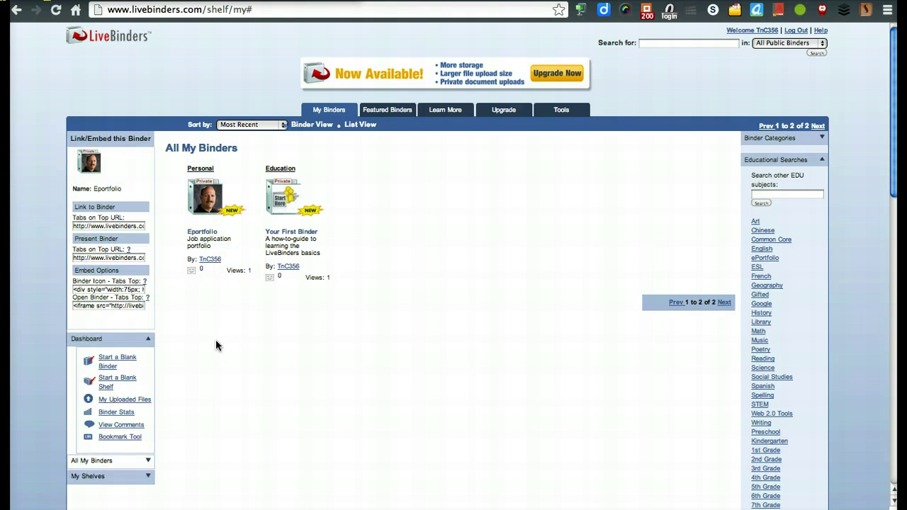
scroll(216, 345, "down", 3)
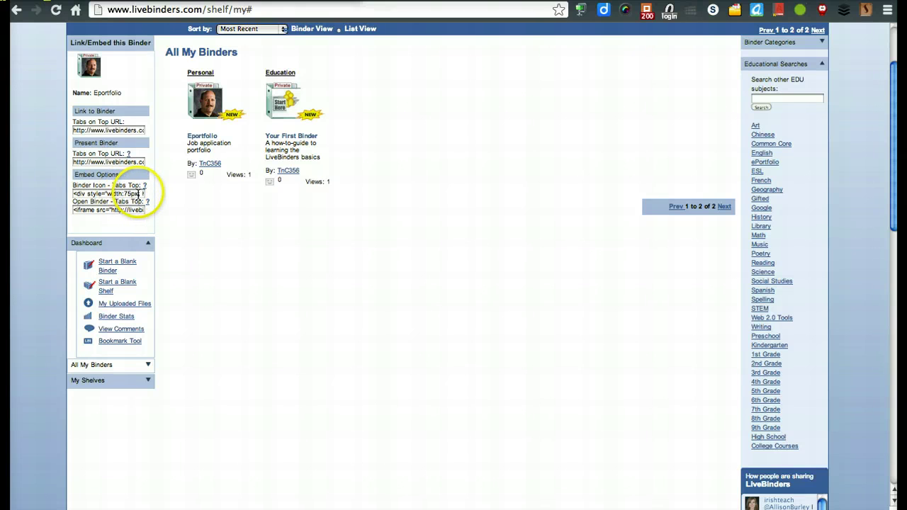
left_click(135, 194)
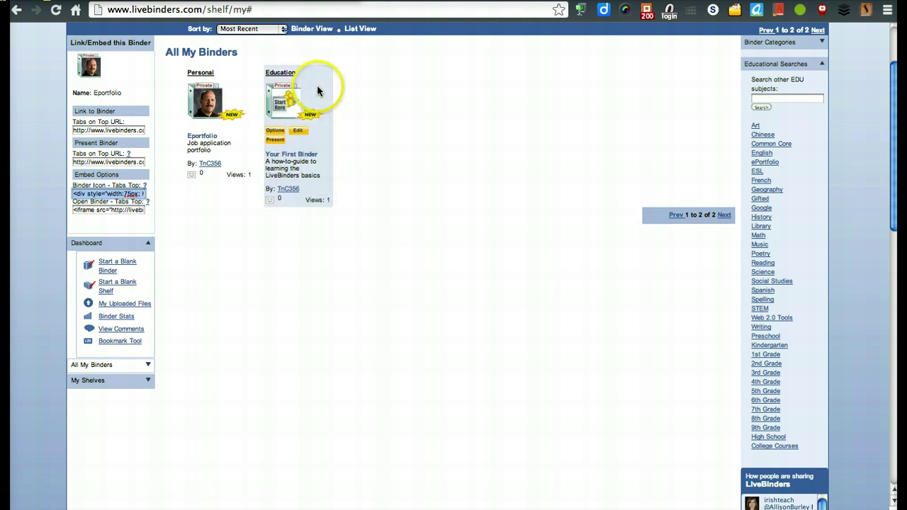
mouse_move(269, 103)
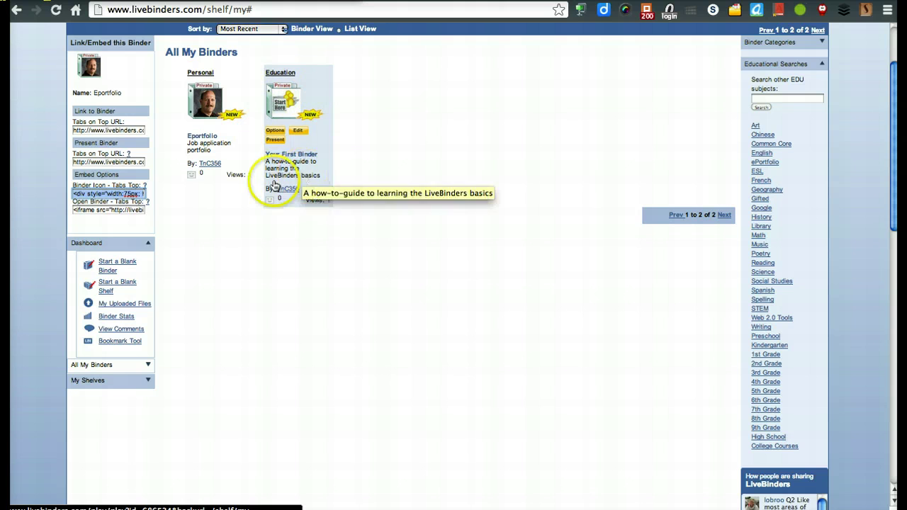
left_click(141, 217)
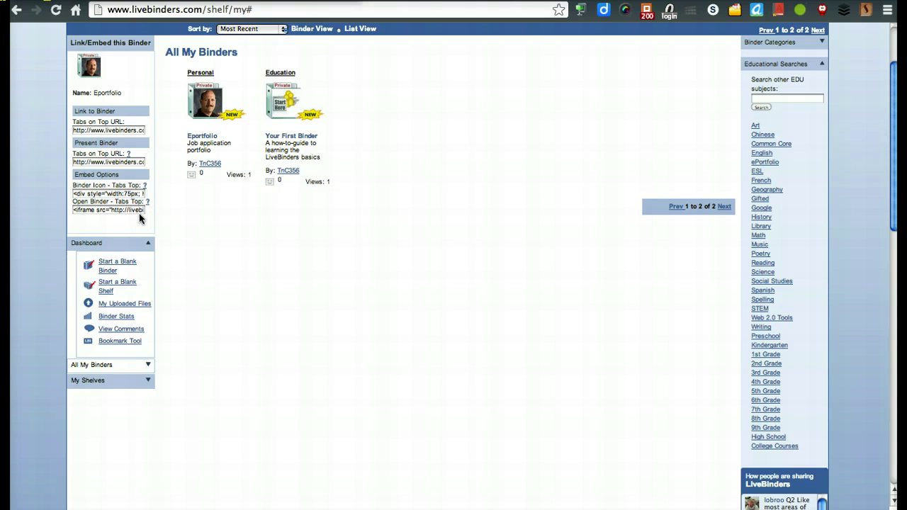
left_click(139, 213)
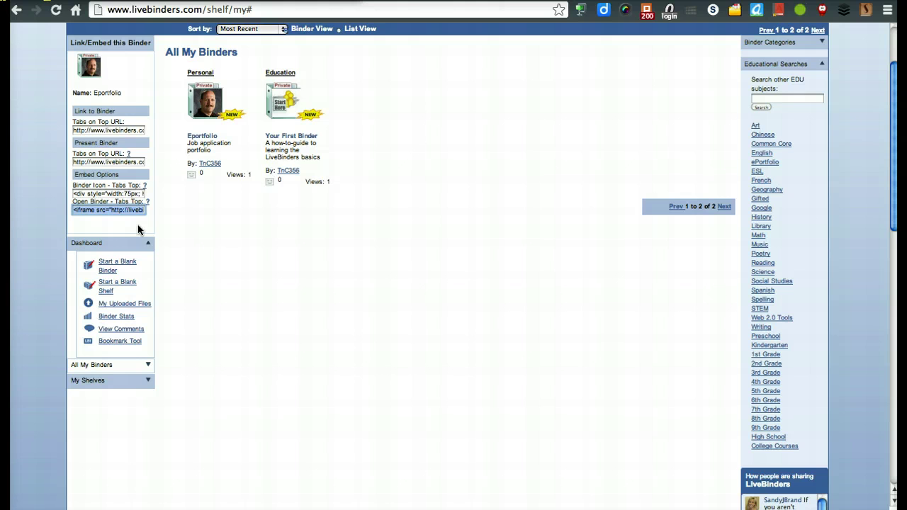
left_click(113, 209)
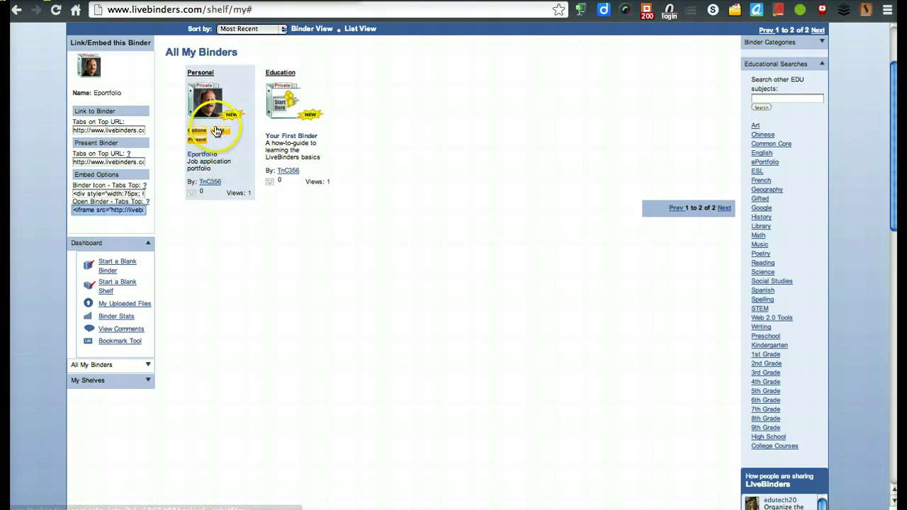
Step: Redisplay Link/Embed from the binder's Options and select the open-binder embed code for copying
left_click(198, 133)
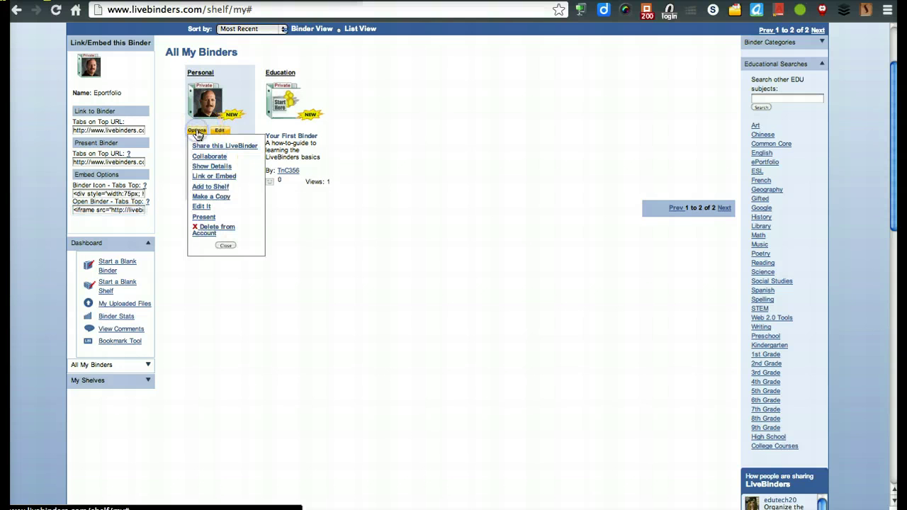
left_click(205, 178)
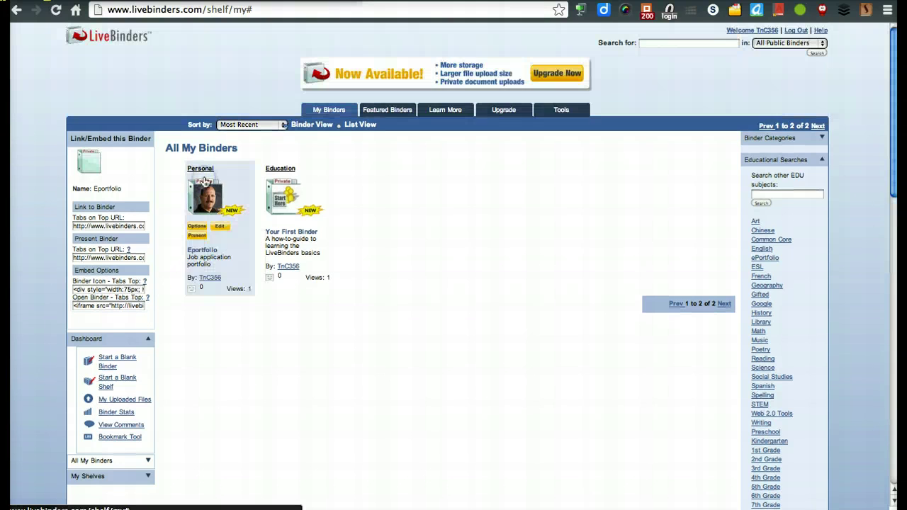
left_click(98, 306)
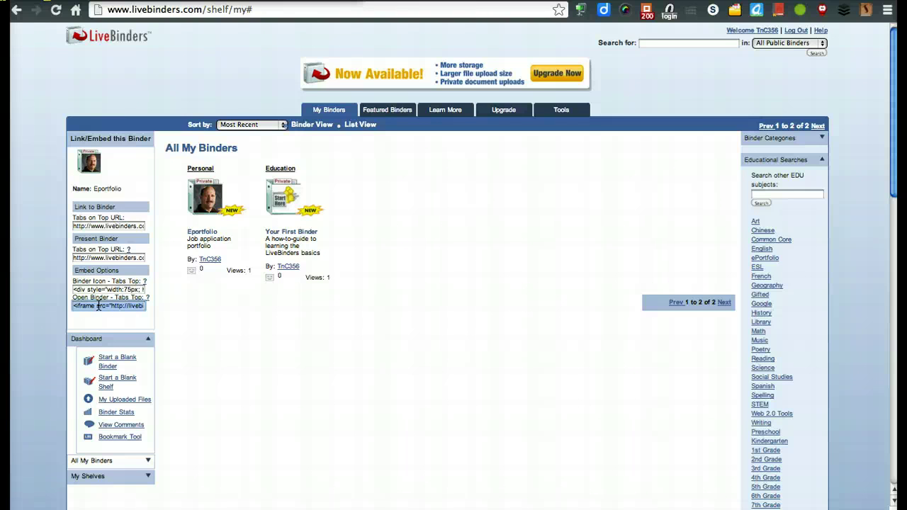
scroll(49, 261, "down", 2)
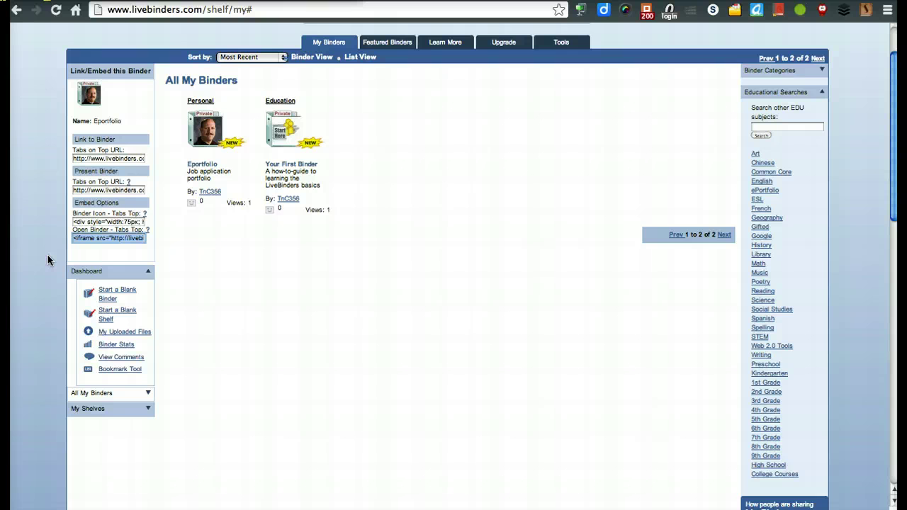
scroll(48, 261, "up", 2)
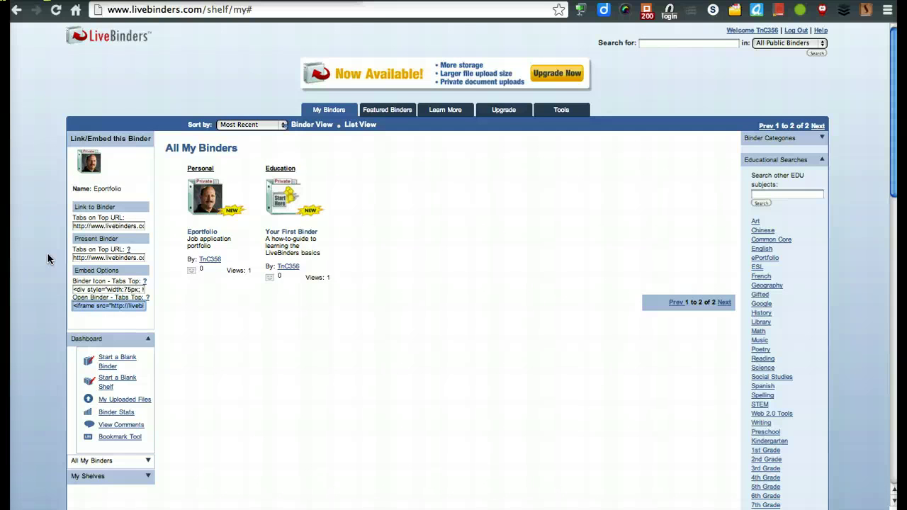